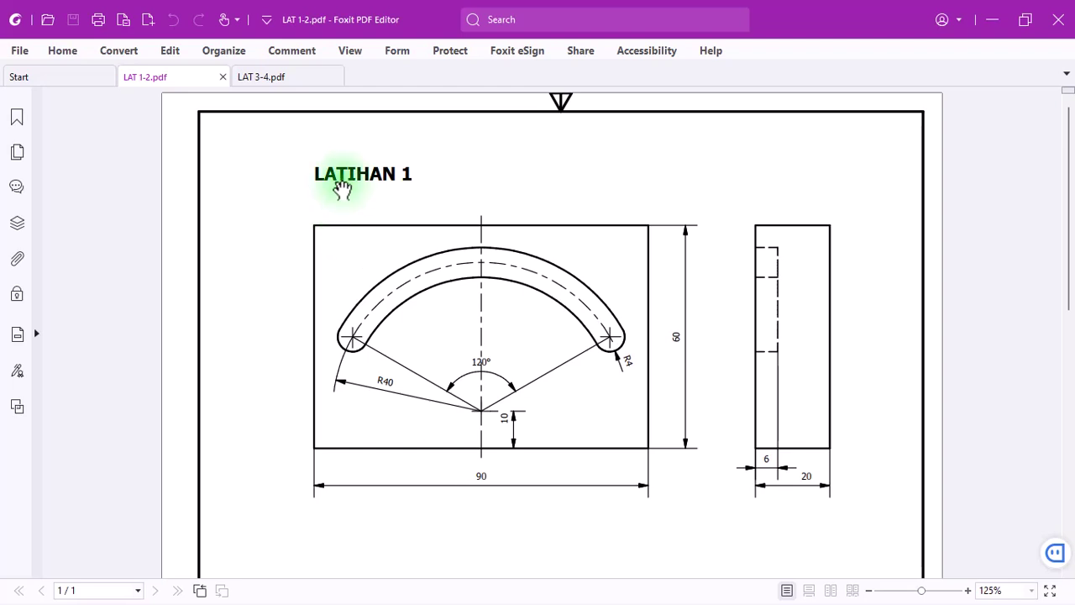
Examine the LATIHAN 1 drawing: the plate's width, height, slot radius and lower-left corner used as the starting point.
drag(316, 177, 420, 177)
click(442, 180)
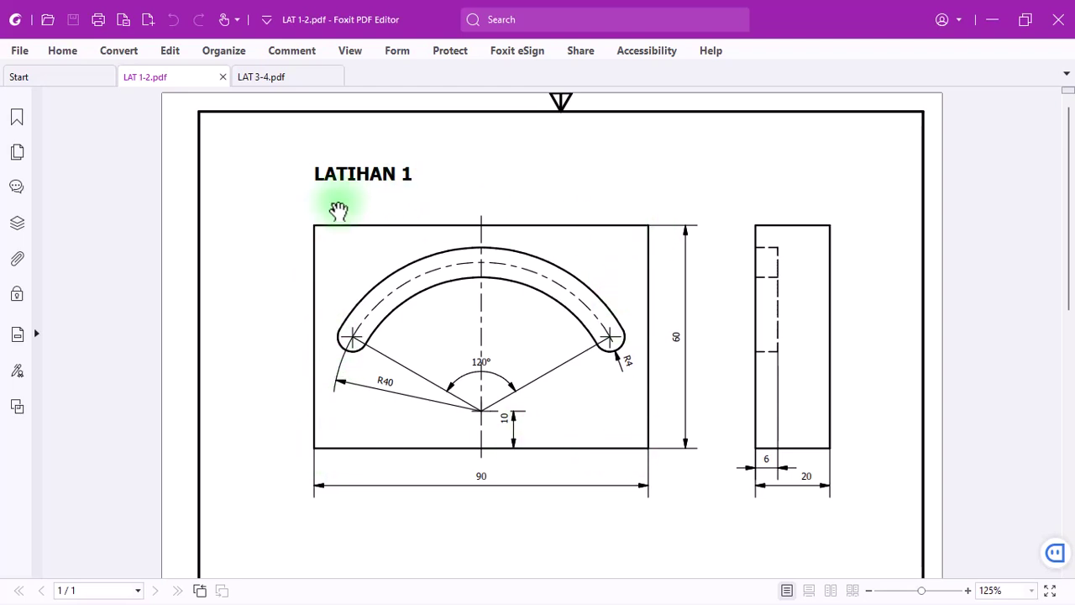
click(485, 483)
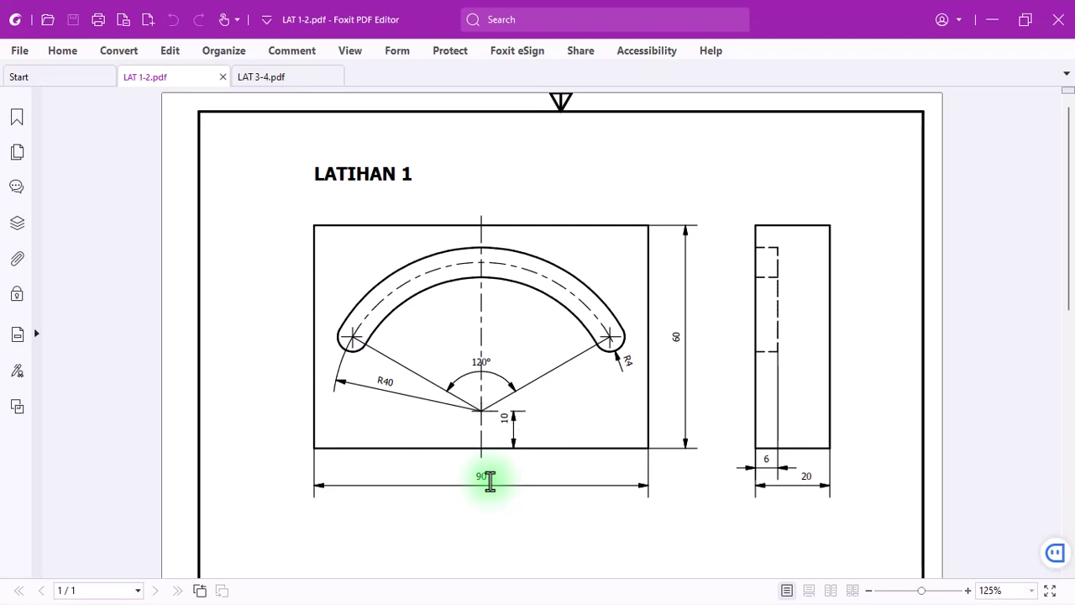
click(686, 355)
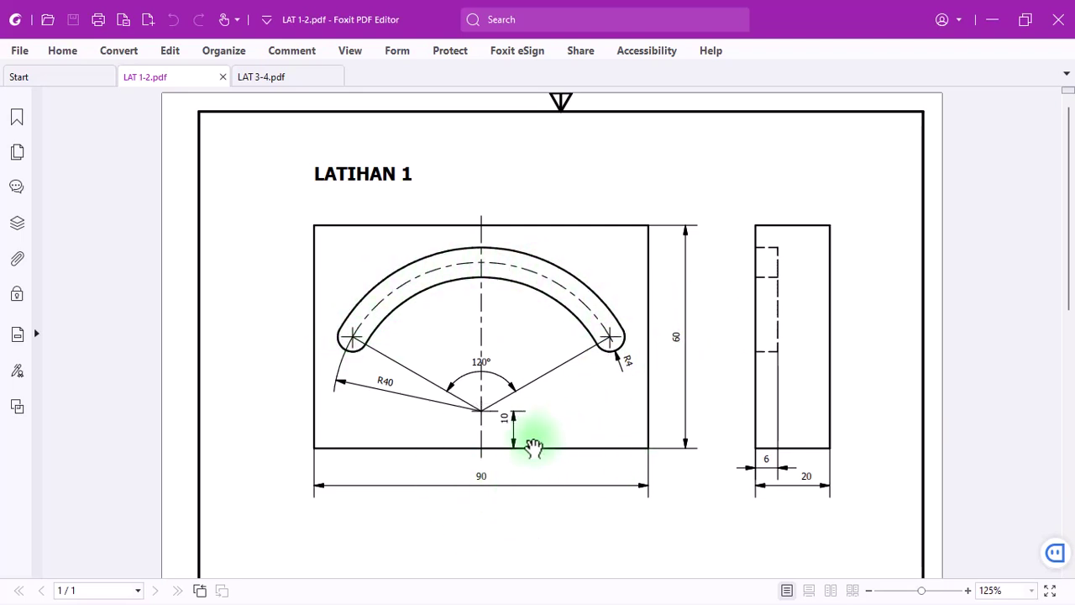
click(386, 390)
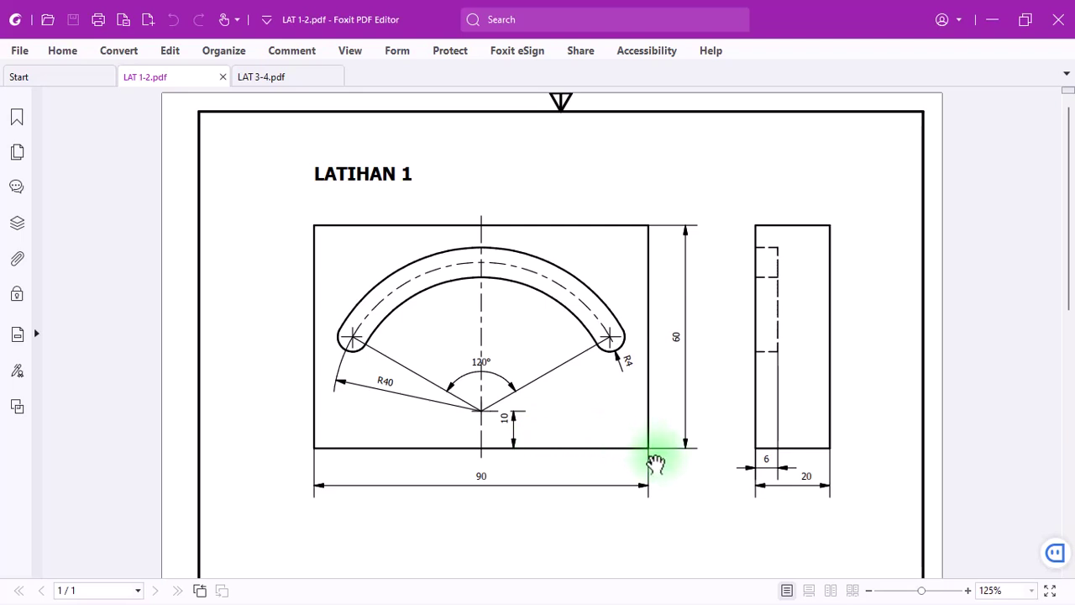
click(317, 451)
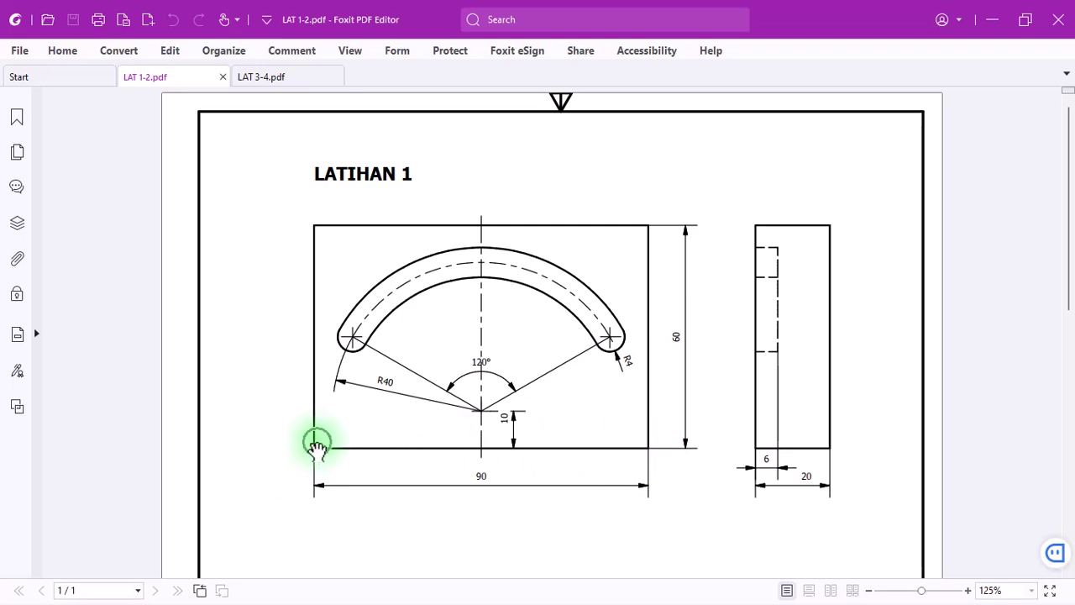
click(315, 450)
click(316, 451)
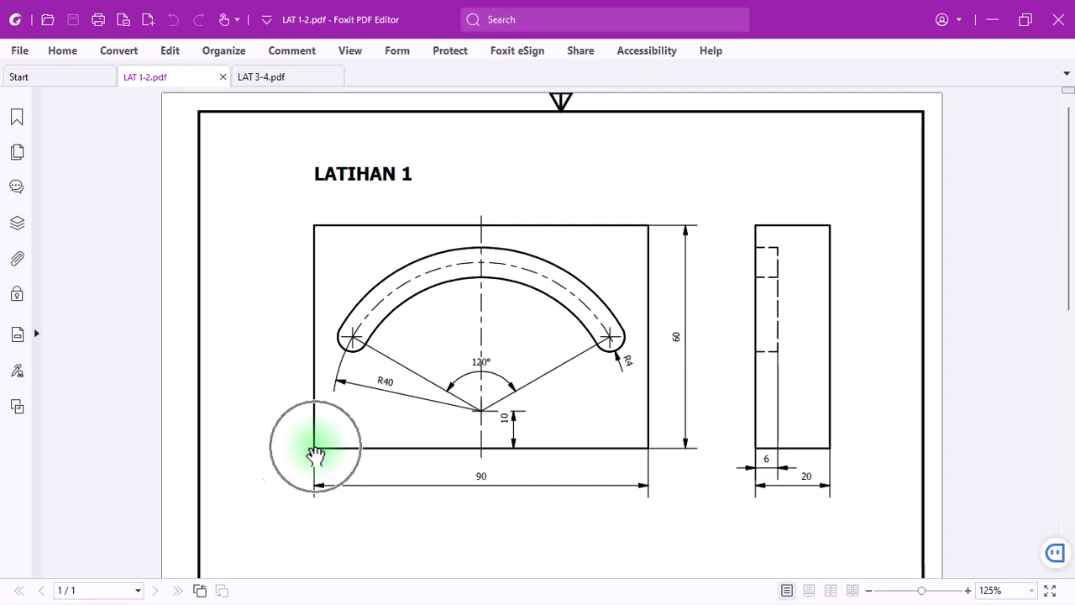
click(315, 451)
click(316, 452)
click(315, 452)
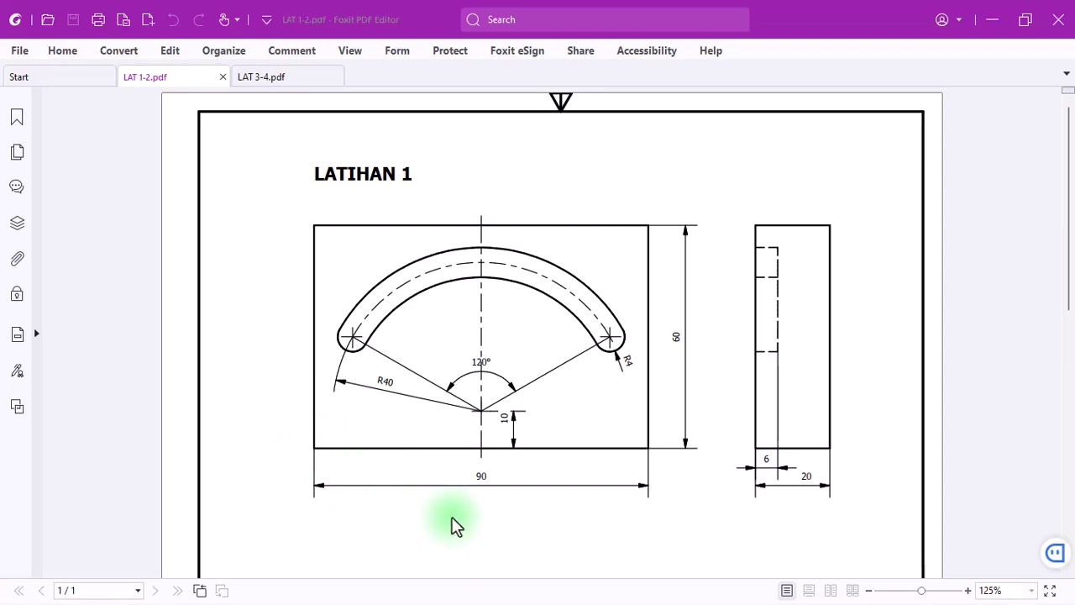
Switch to Mastercam and toggle the display of the coordinate axes off and back on.
key(alt+Tab)
click(267, 404)
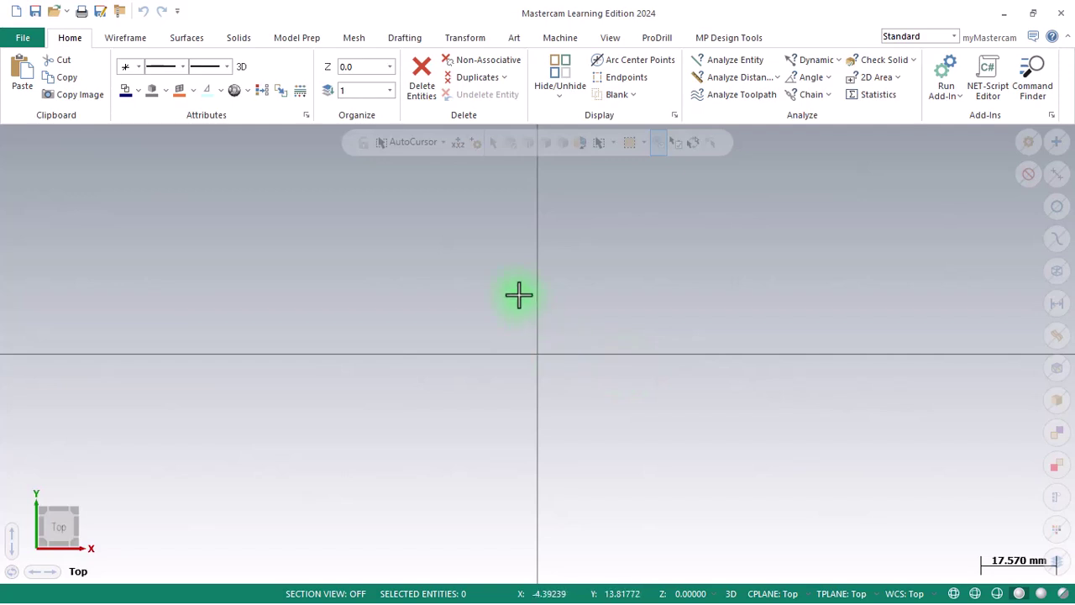
click(531, 353)
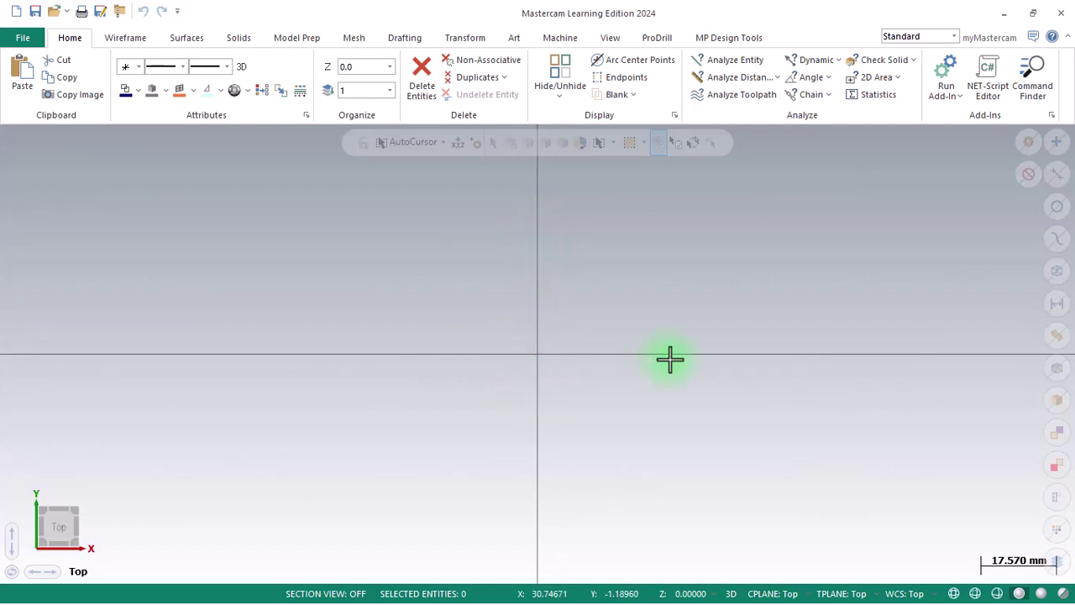
click(617, 43)
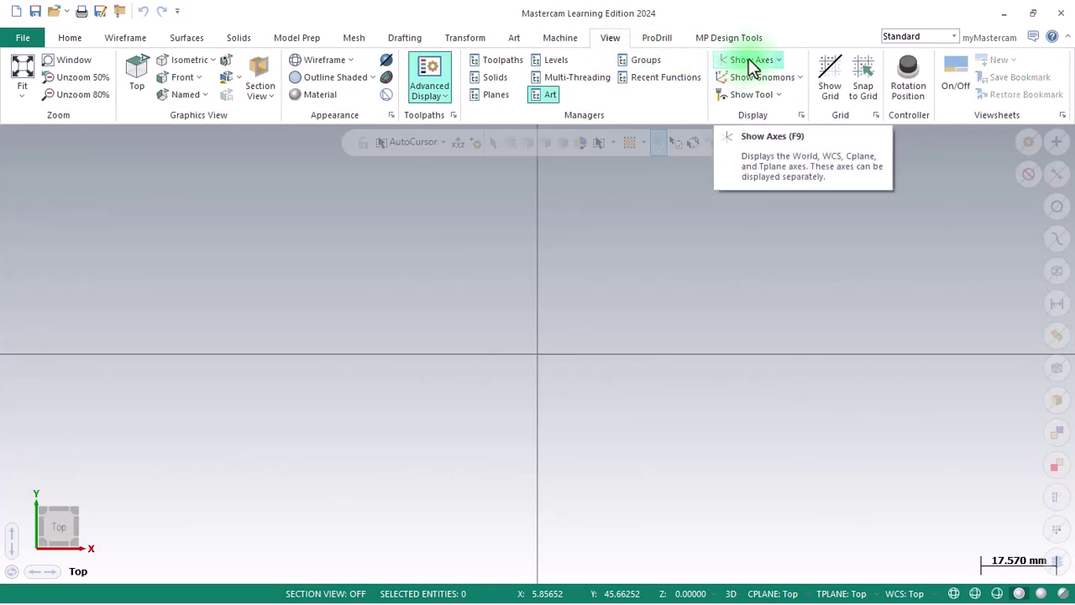
click(752, 67)
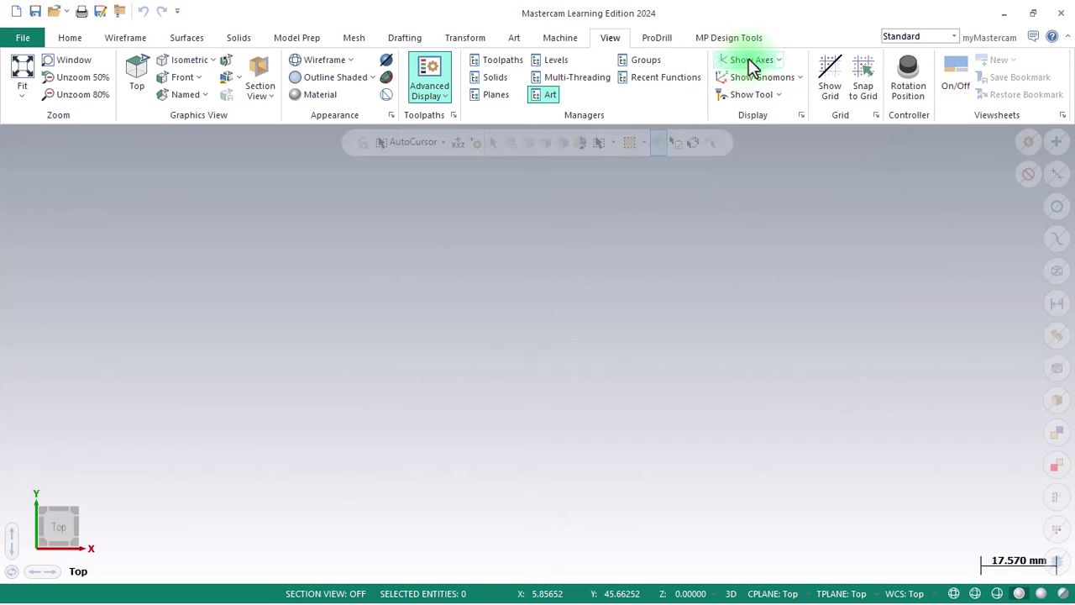
click(751, 65)
click(752, 65)
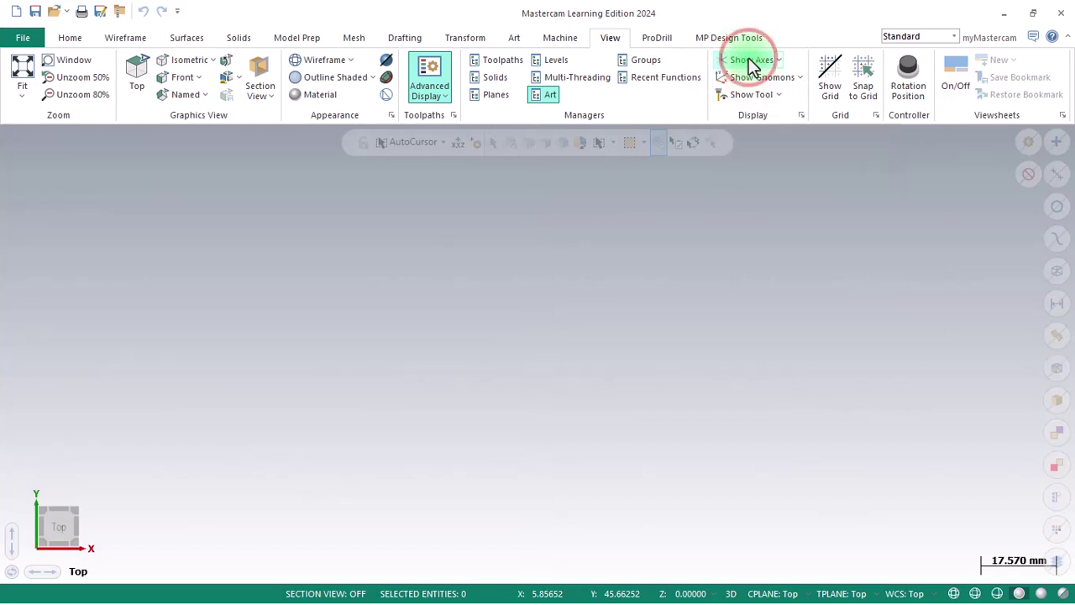
click(752, 66)
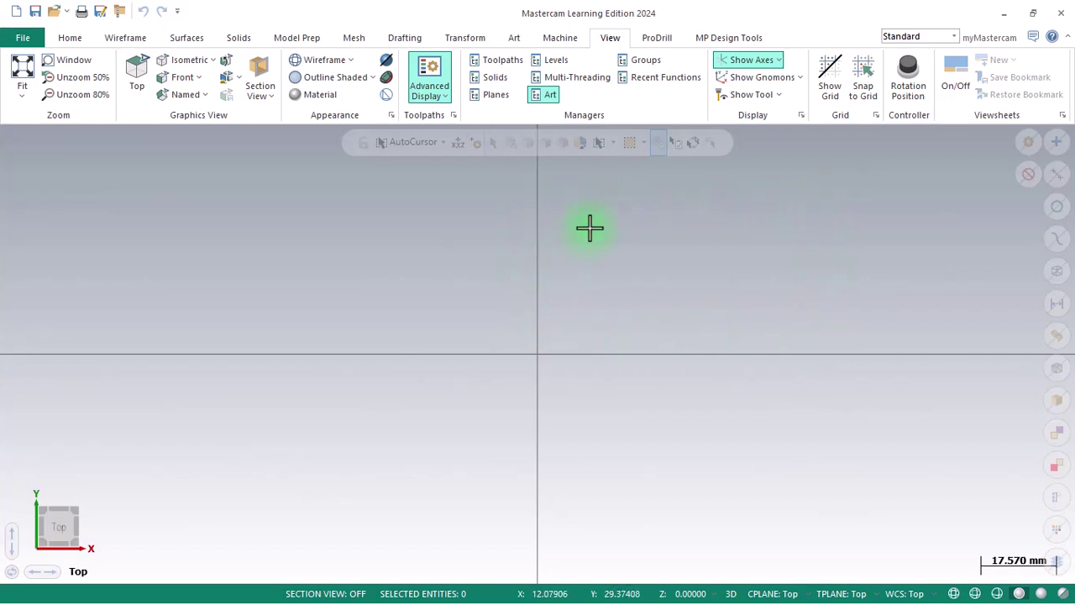
Switch back to the LATIHAN 1 drawing in Foxit and examine the width dimension and both ends of the plate's lower edge.
key(alt+Tab)
drag(530, 343, 549, 281)
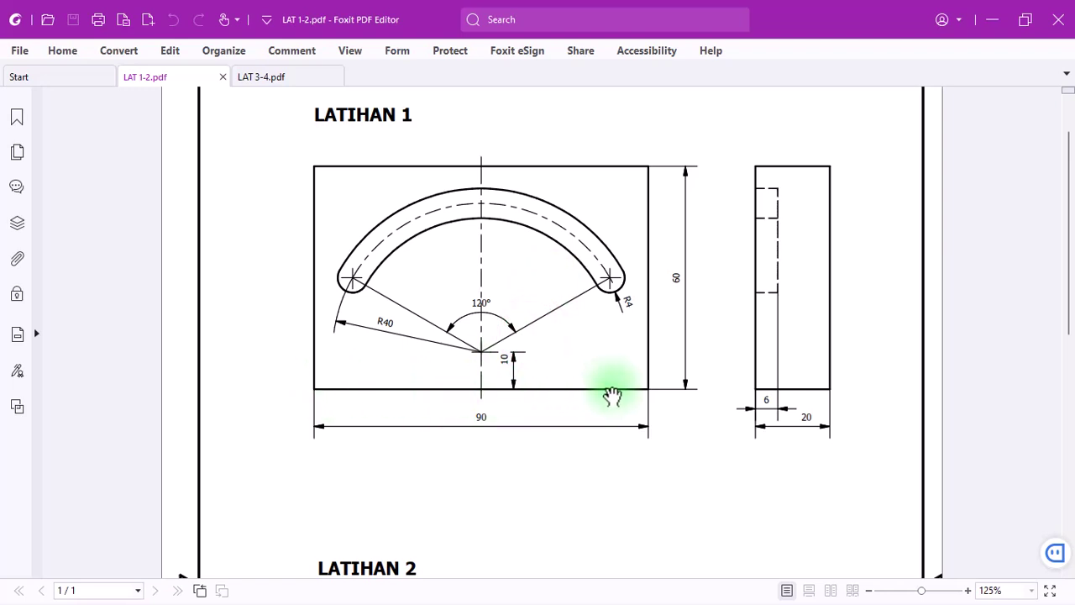
click(489, 424)
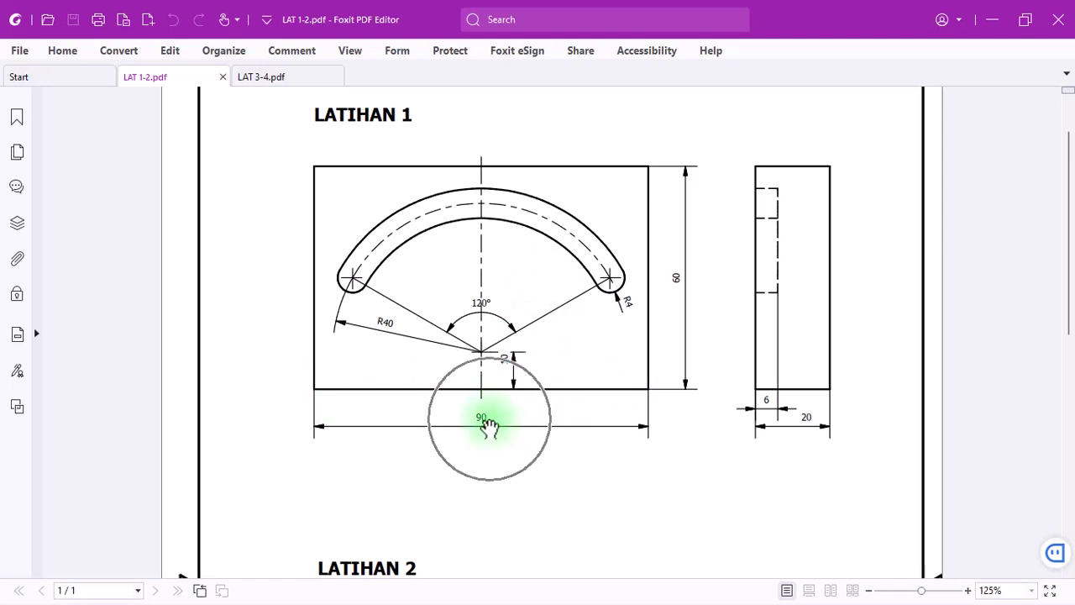
click(314, 391)
click(650, 392)
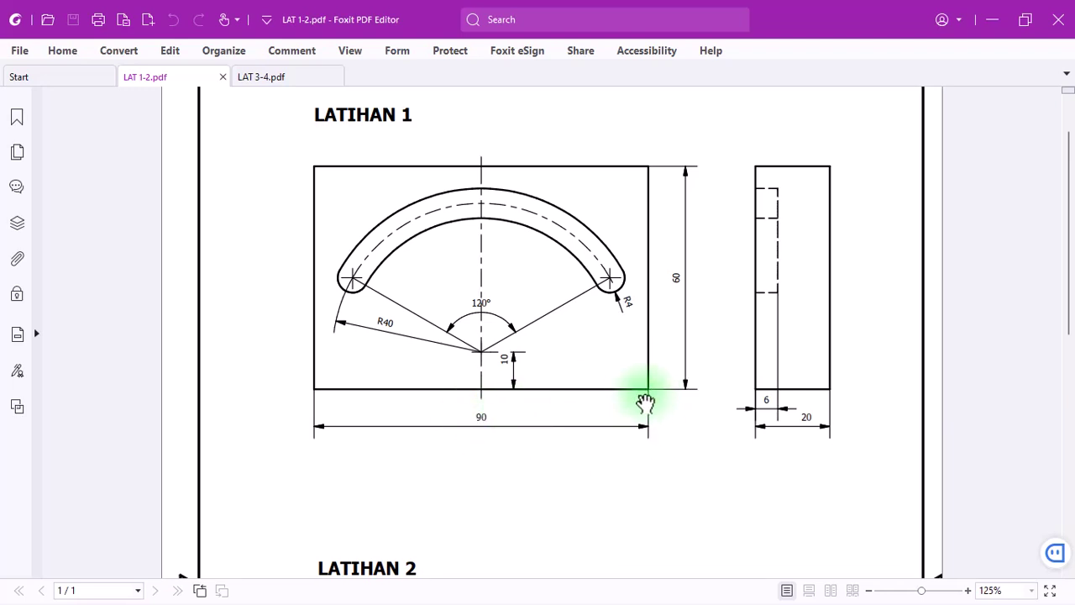
Switch to Mastercam, start a Line Endpoints line and place its first endpoint at the origin, coordinates 0,0,0.
key(alt+Tab)
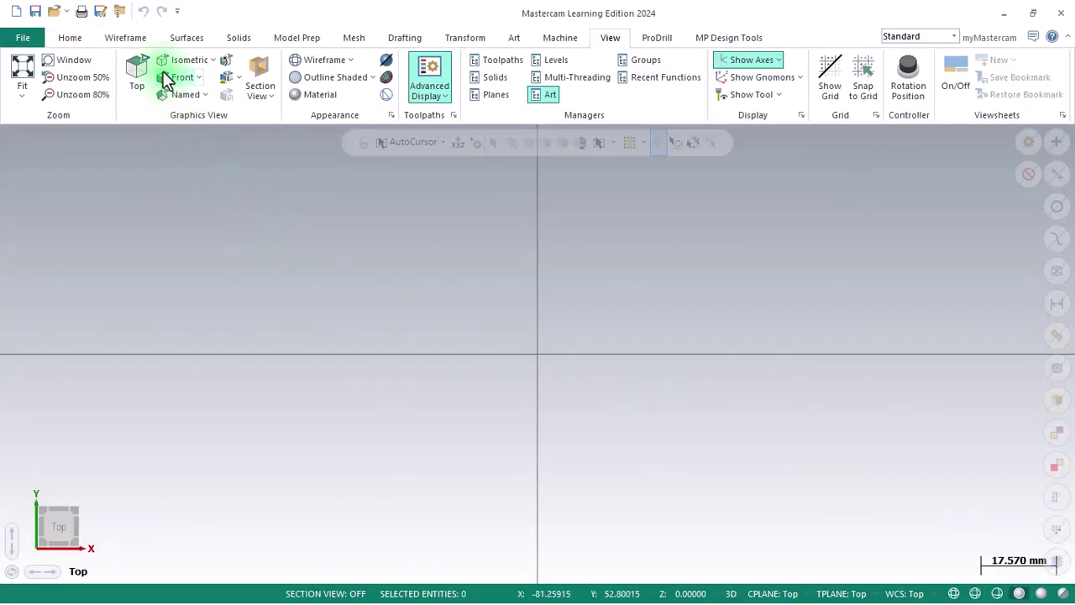
click(130, 41)
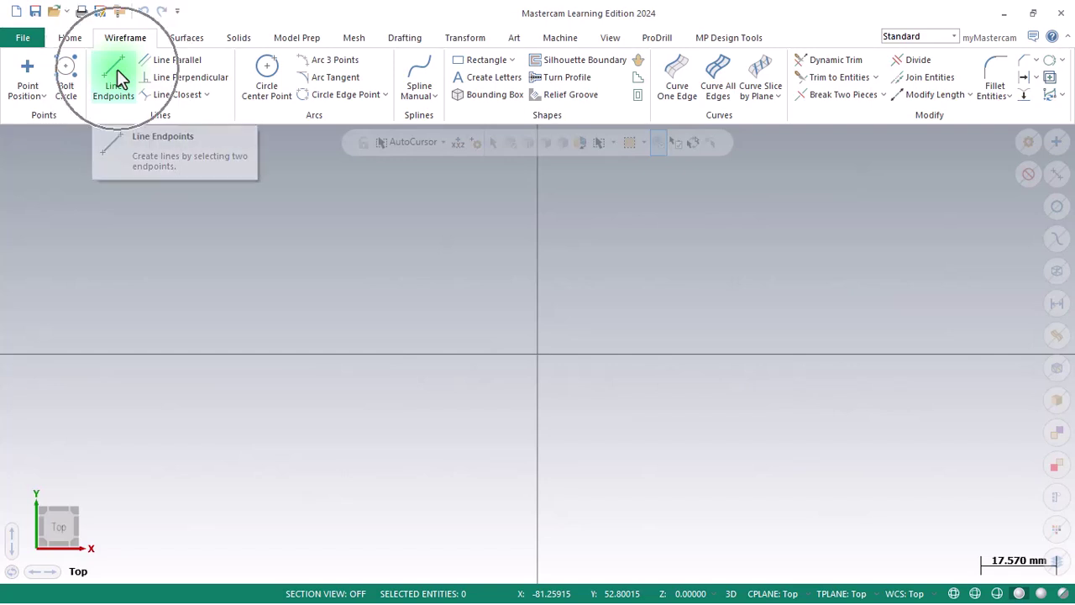
click(118, 71)
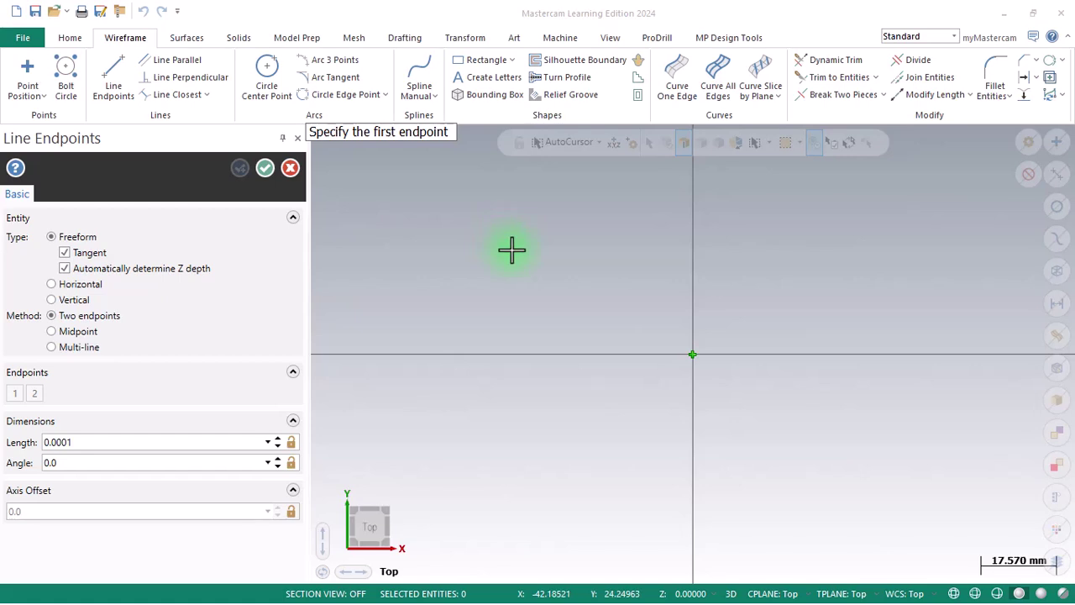
text(0)
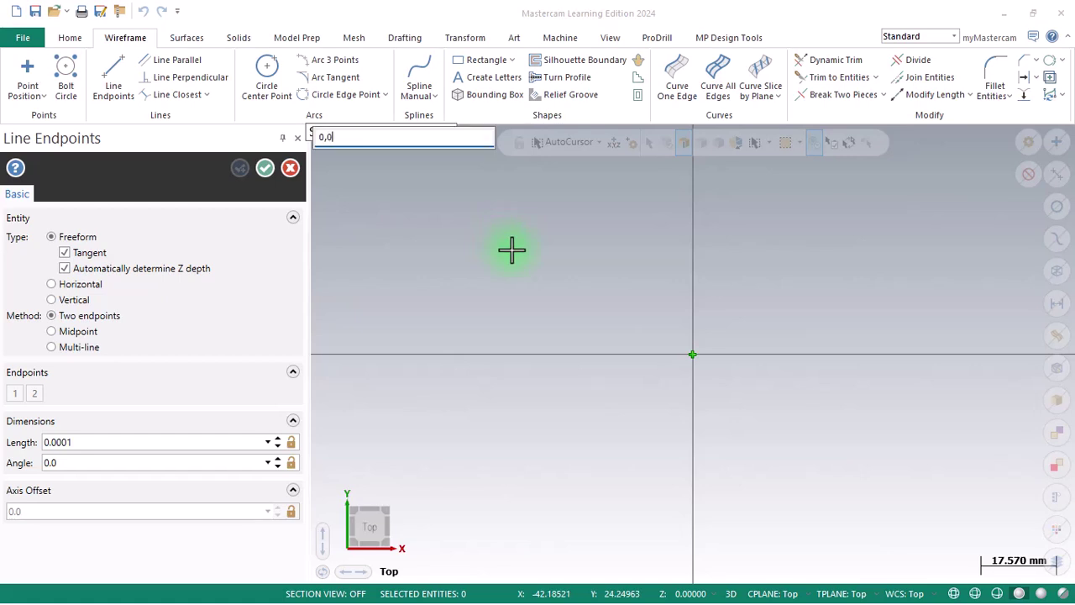
drag(347, 137, 320, 141)
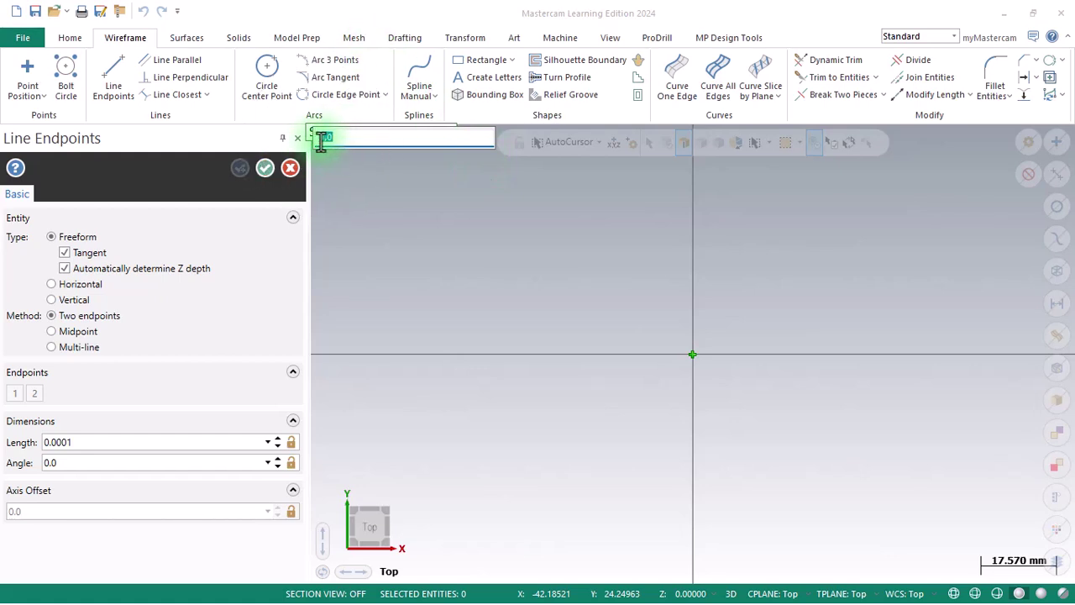
click(328, 139)
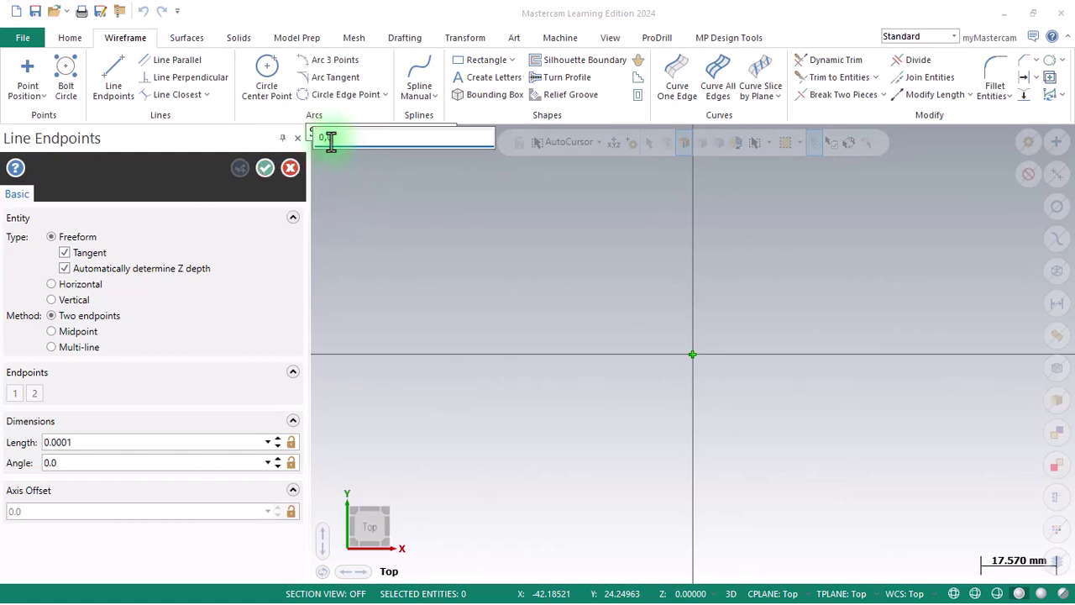
double_click(338, 139)
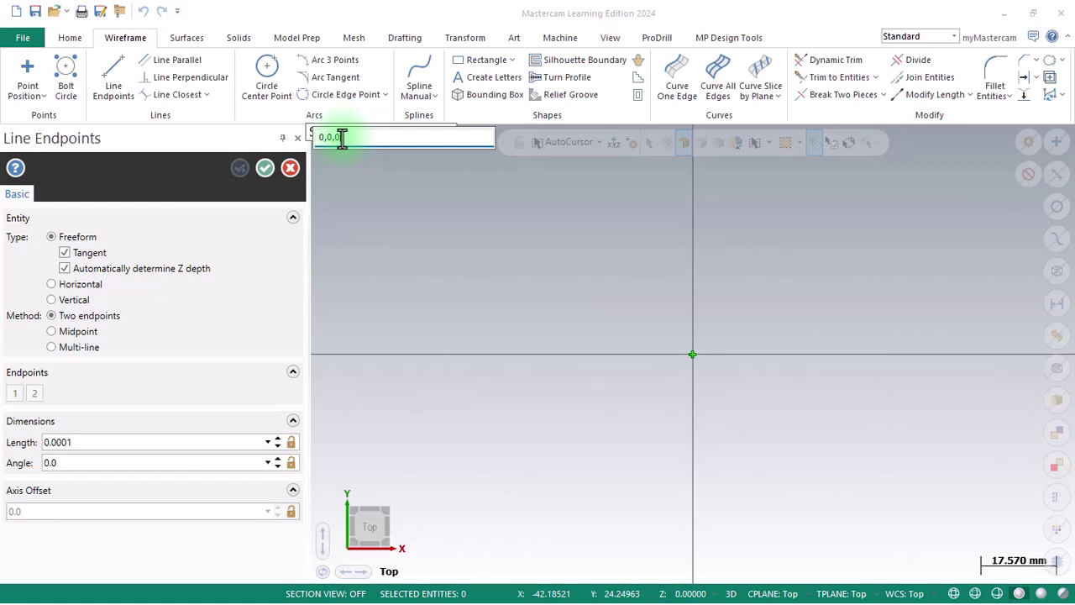
click(328, 136)
click(313, 138)
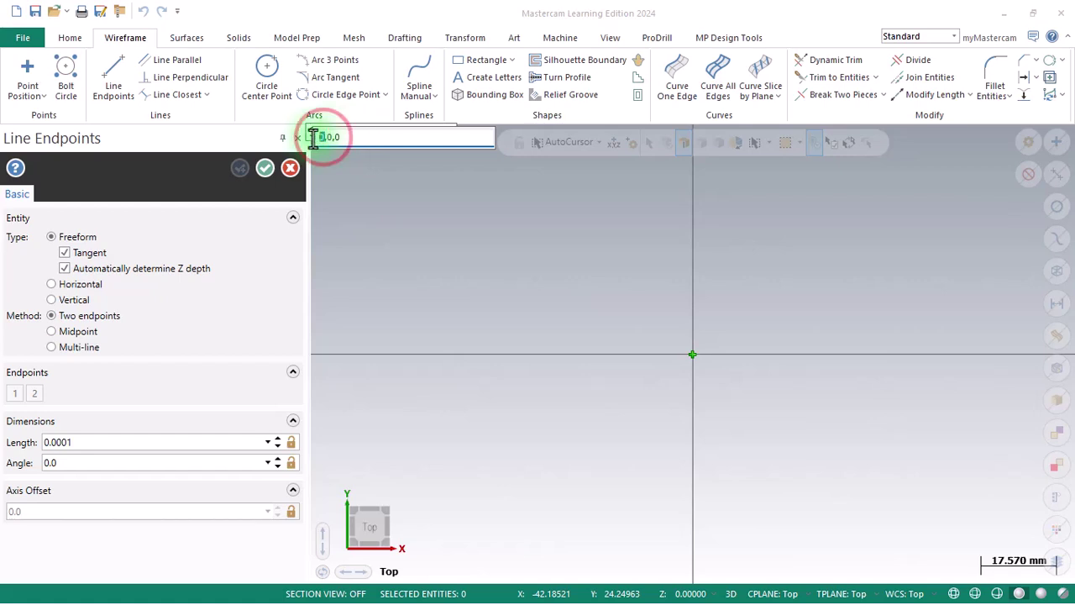
click(320, 141)
click(326, 137)
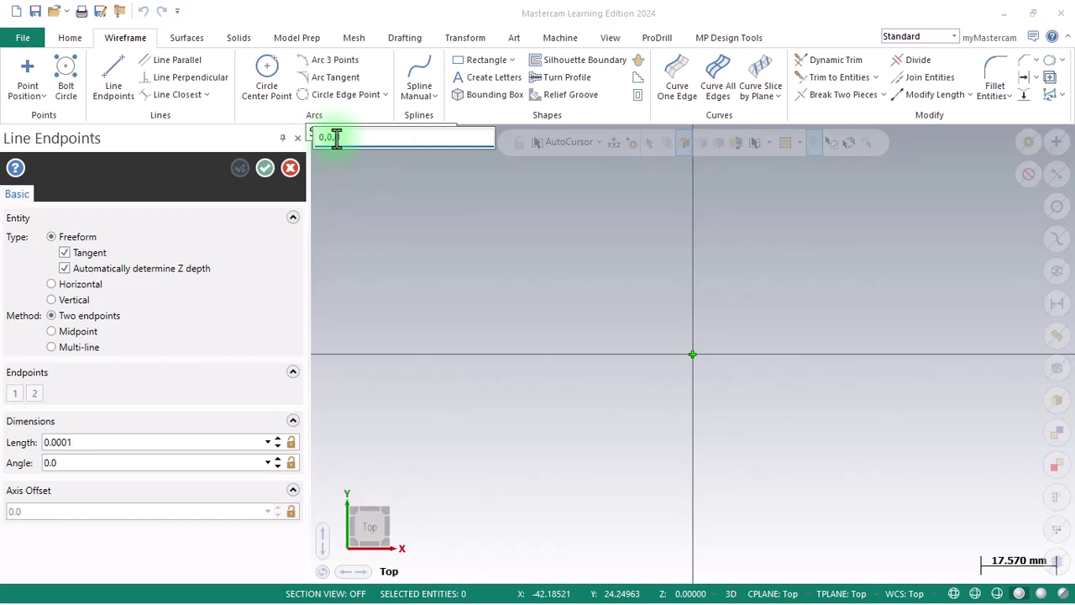
click(344, 139)
drag(348, 136, 288, 137)
click(321, 135)
click(326, 138)
drag(325, 137, 337, 138)
key(Return)
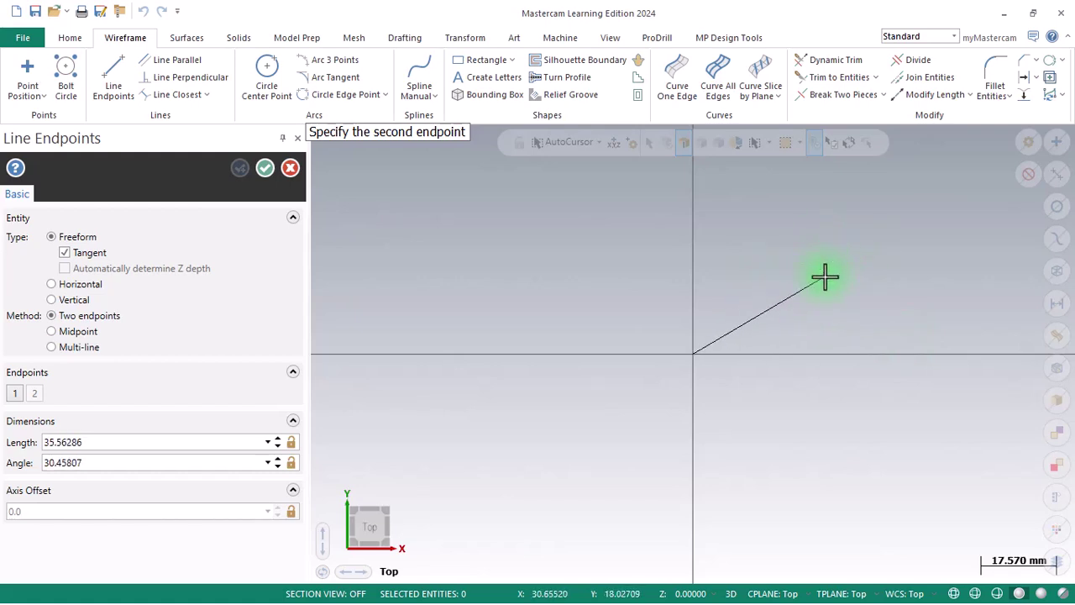
Place the line's second endpoint at coordinates 90,0 to complete the plate's lower edge, and check its length and angle.
text(90)
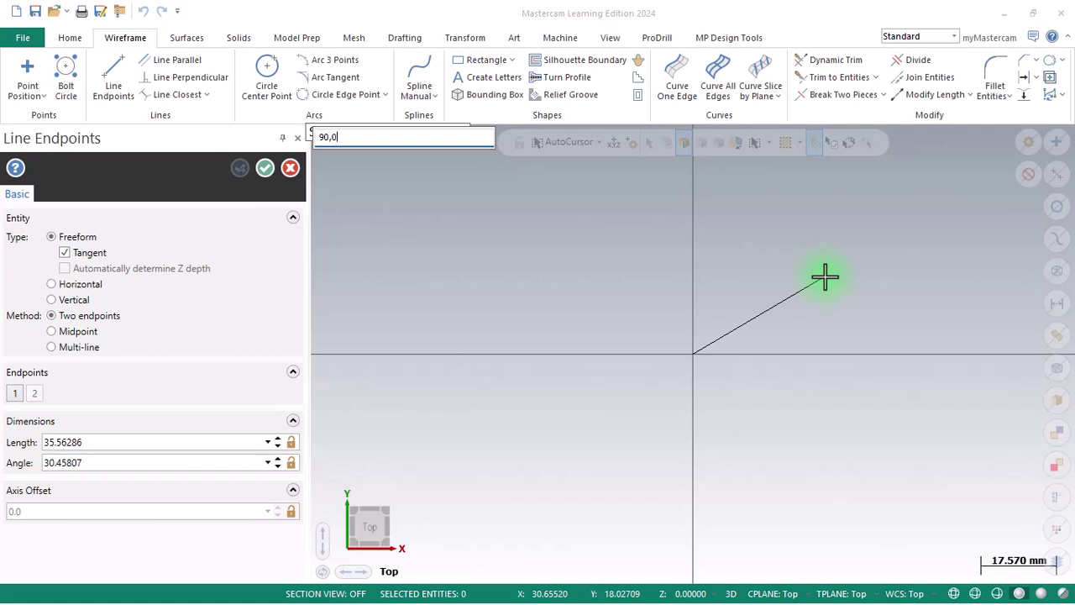
double_click(327, 137)
click(326, 145)
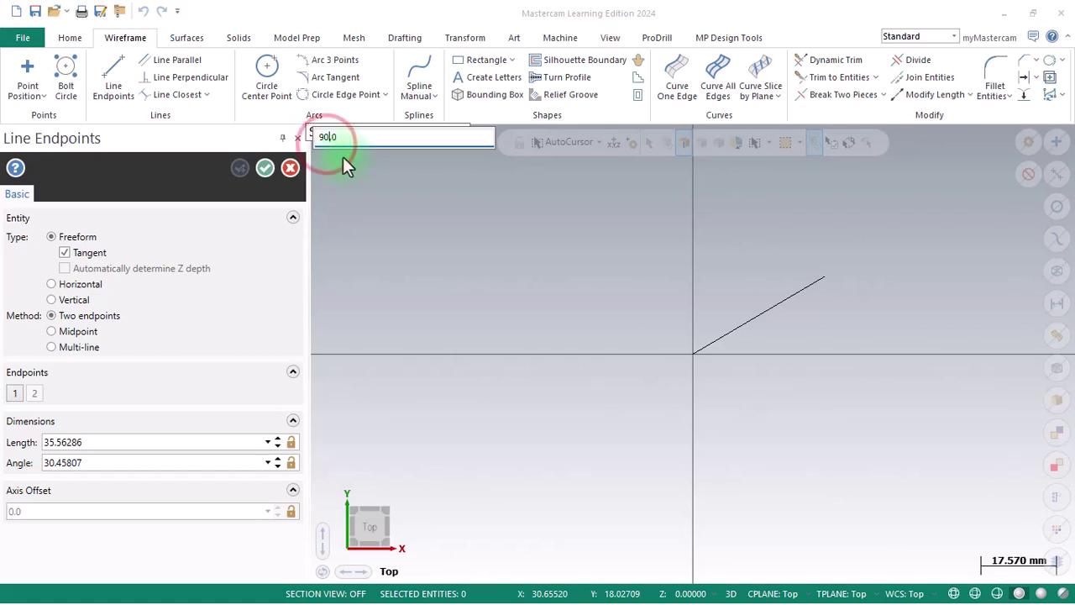
double_click(335, 137)
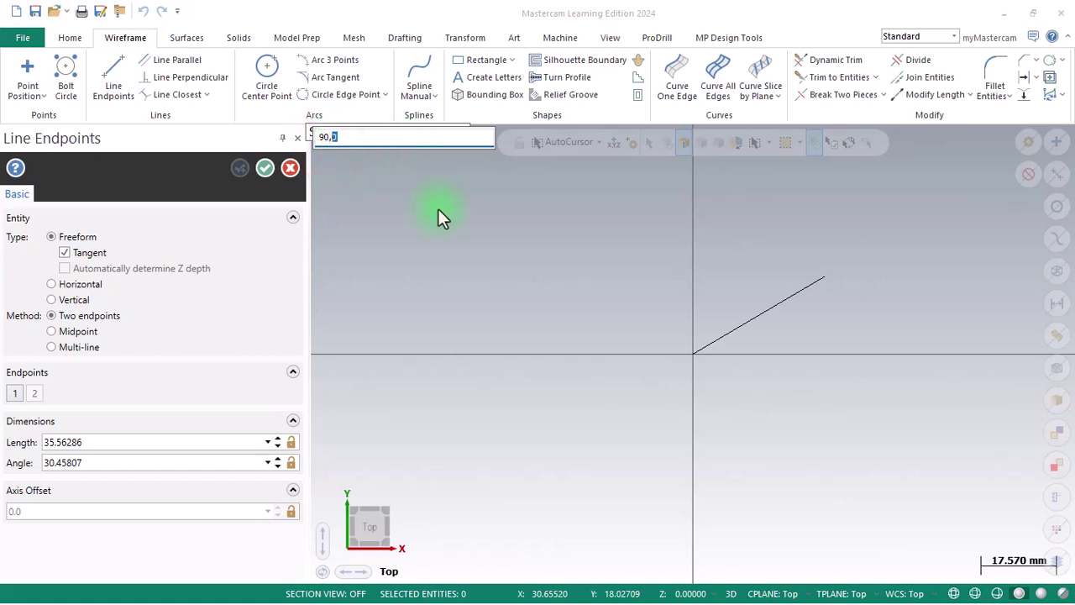
key(Return)
scroll(487, 332, down, 1)
scroll(486, 334, down, 1)
scroll(798, 387, up, 1)
scroll(639, 361, up, 1)
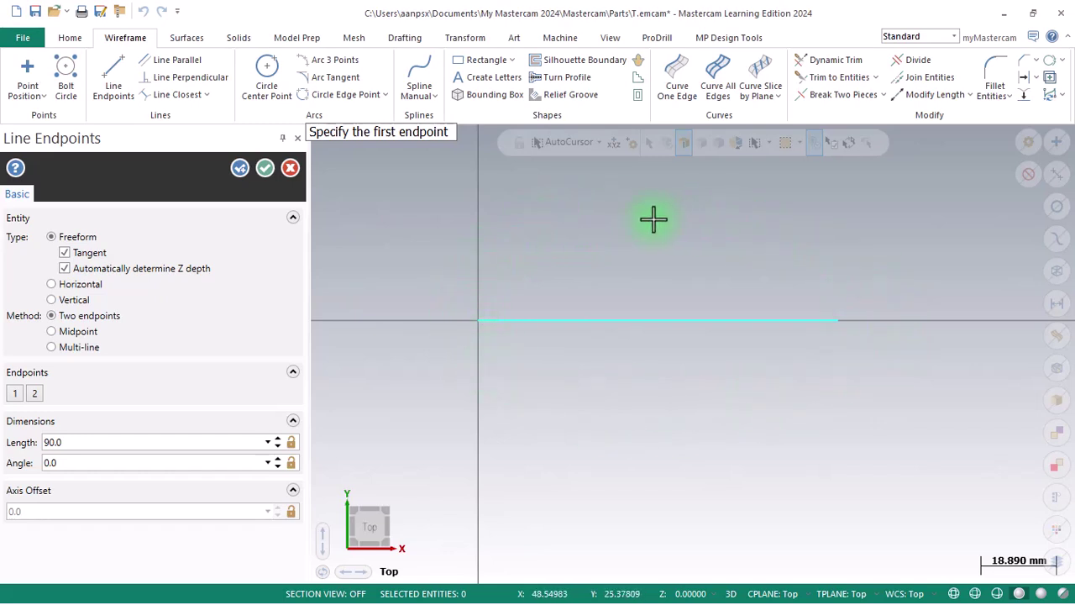
click(79, 446)
click(70, 462)
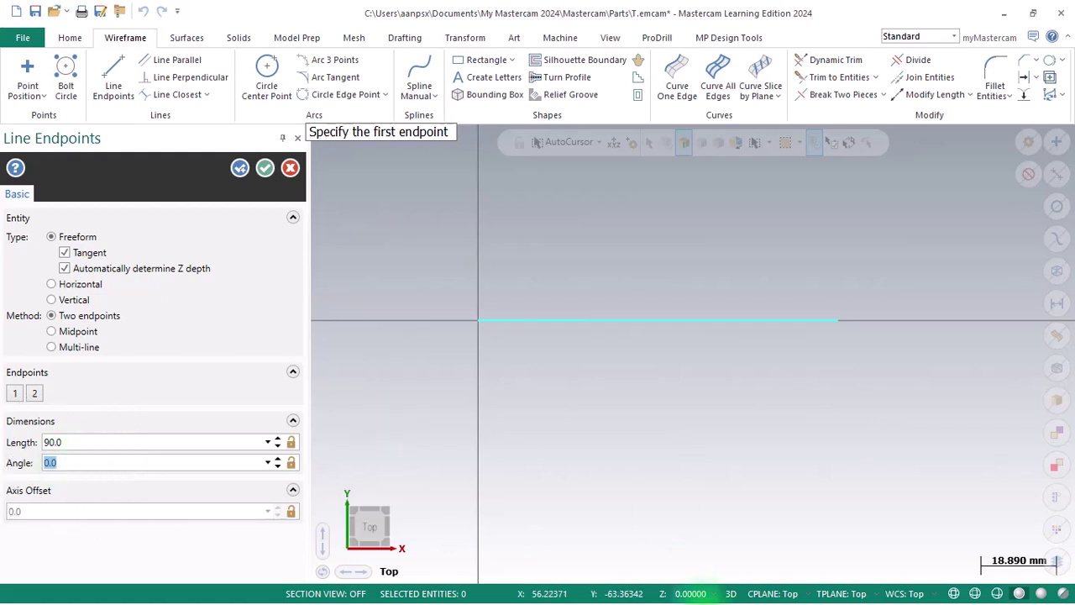
Switch to the LATIHAN 1 drawing in Foxit and examine the plate's right edge, its end corners and the height dimension.
click(709, 602)
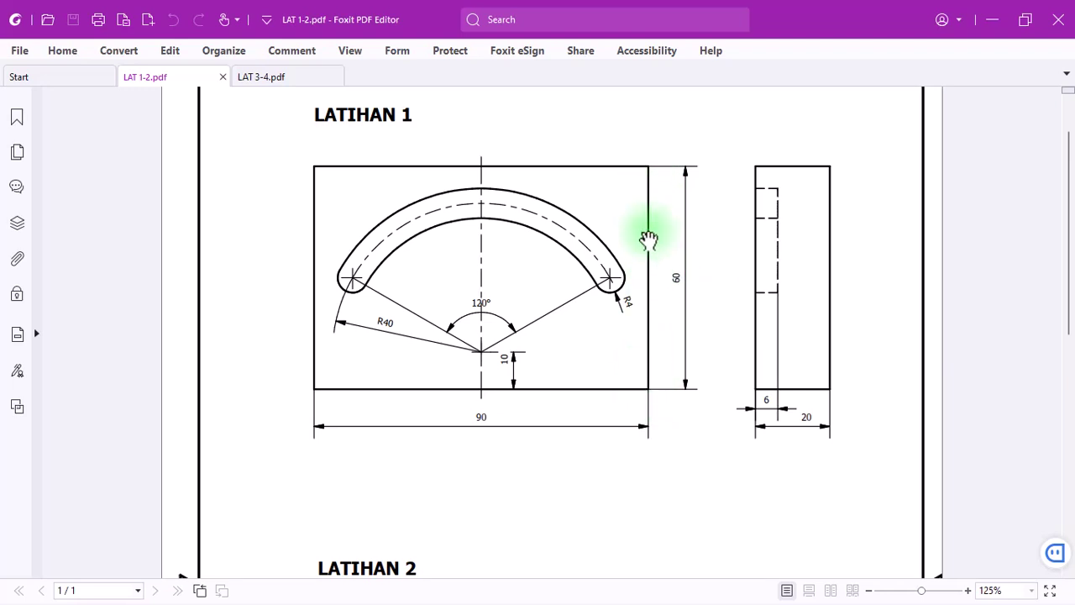
click(649, 173)
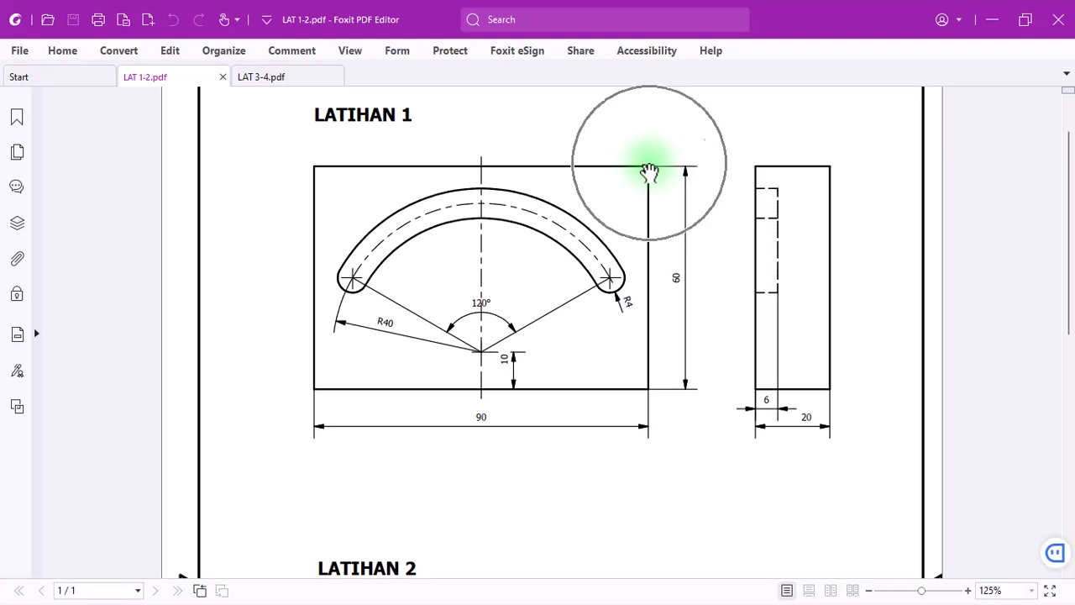
click(687, 283)
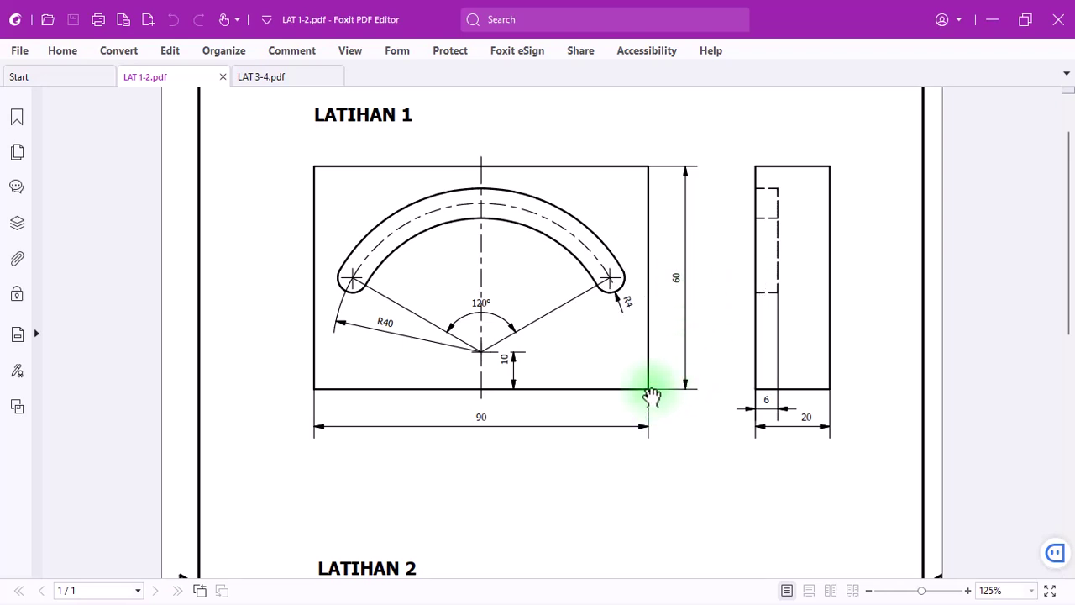
click(651, 389)
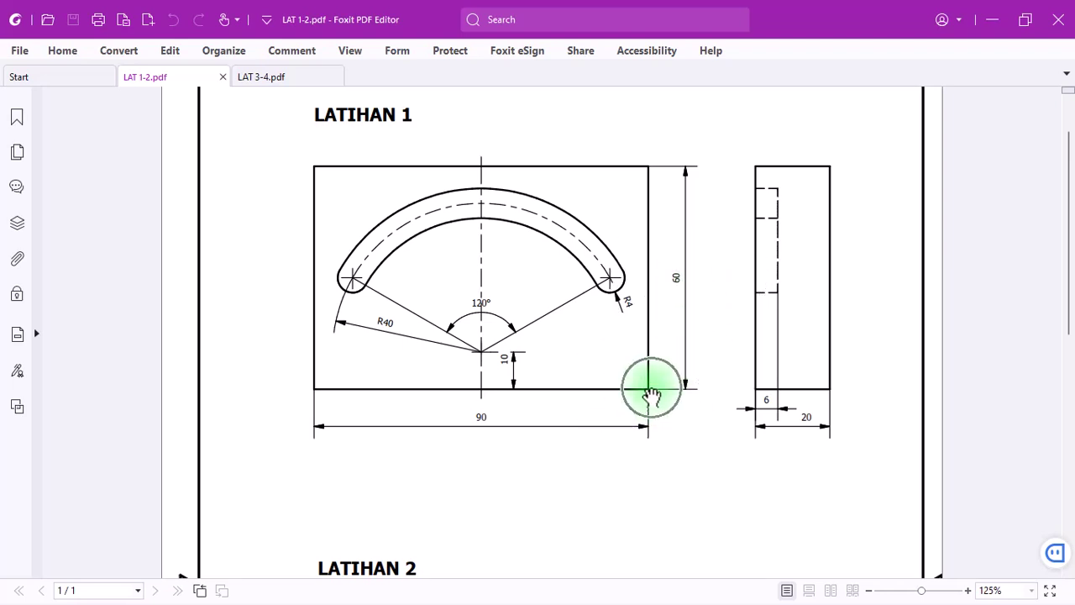
Switch to Mastercam, accept the lower edge and start a new two-endpoint line from its right end.
key(alt+Tab)
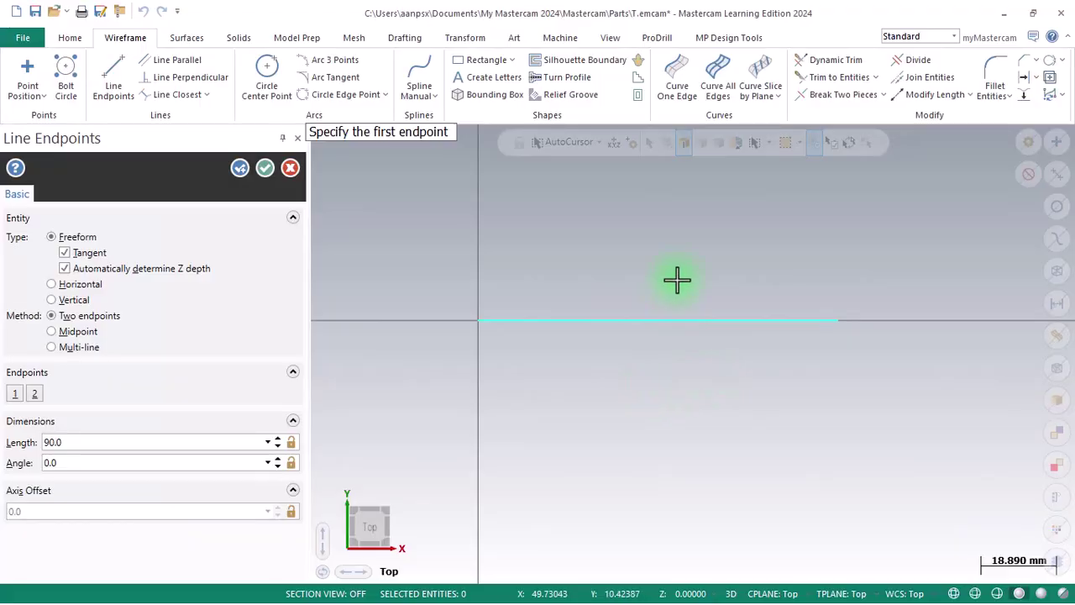
click(102, 61)
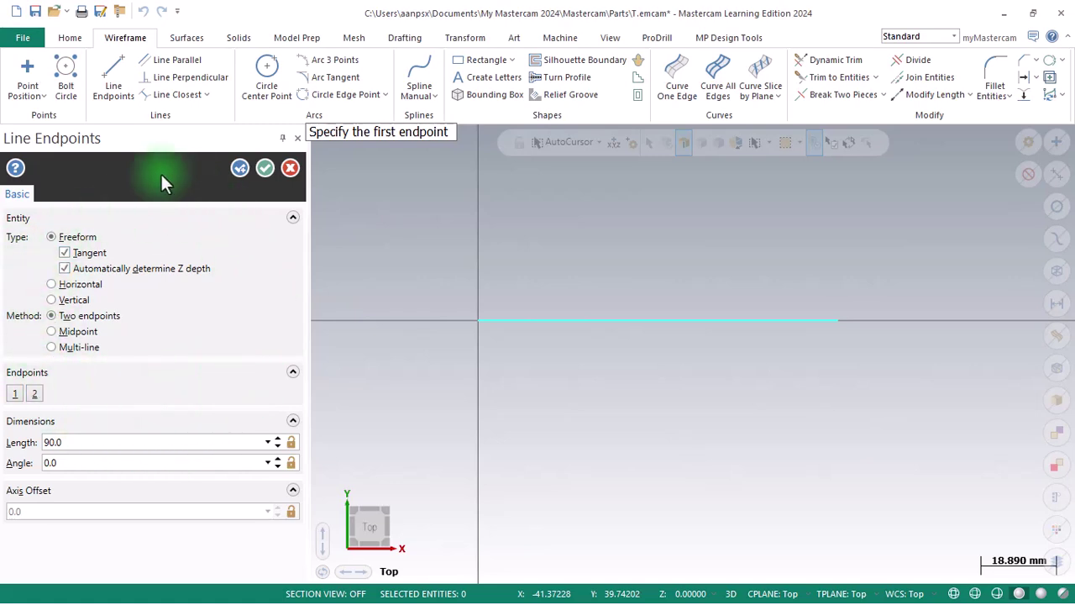
scroll(697, 390, down, 3)
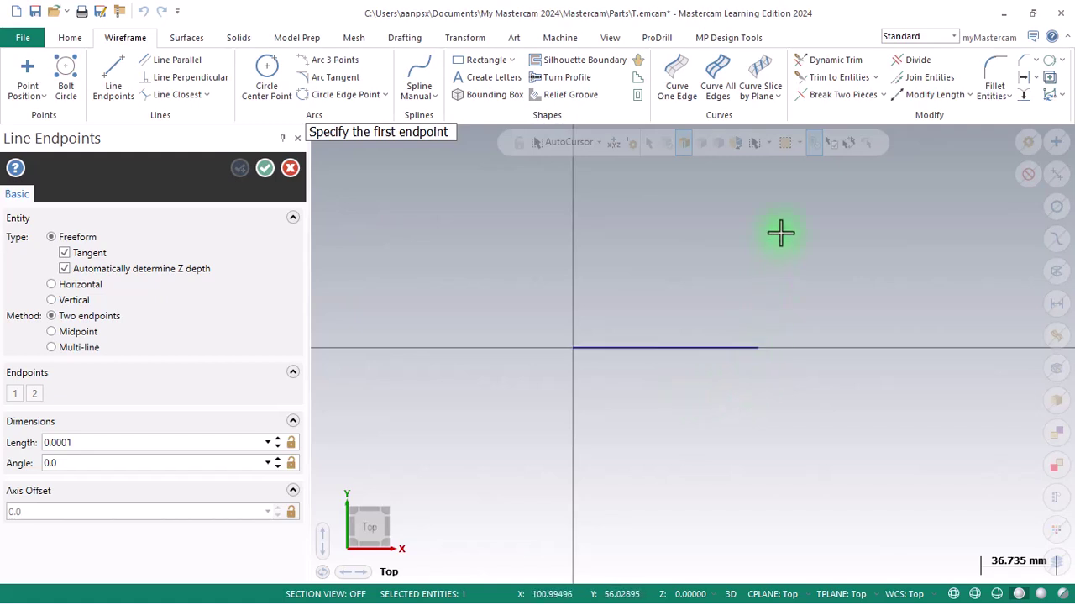
click(759, 349)
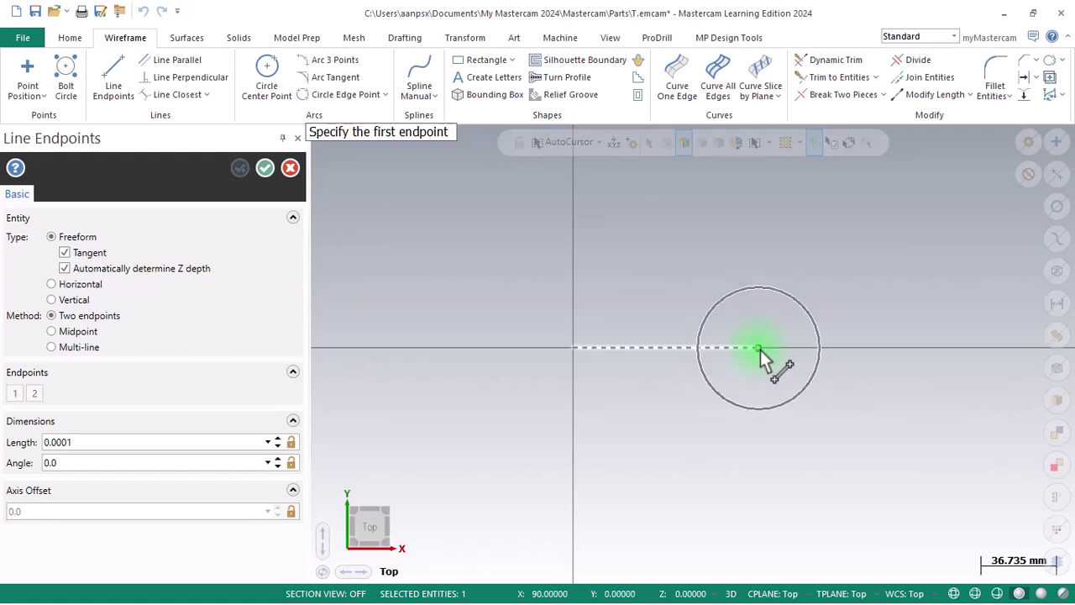
click(758, 349)
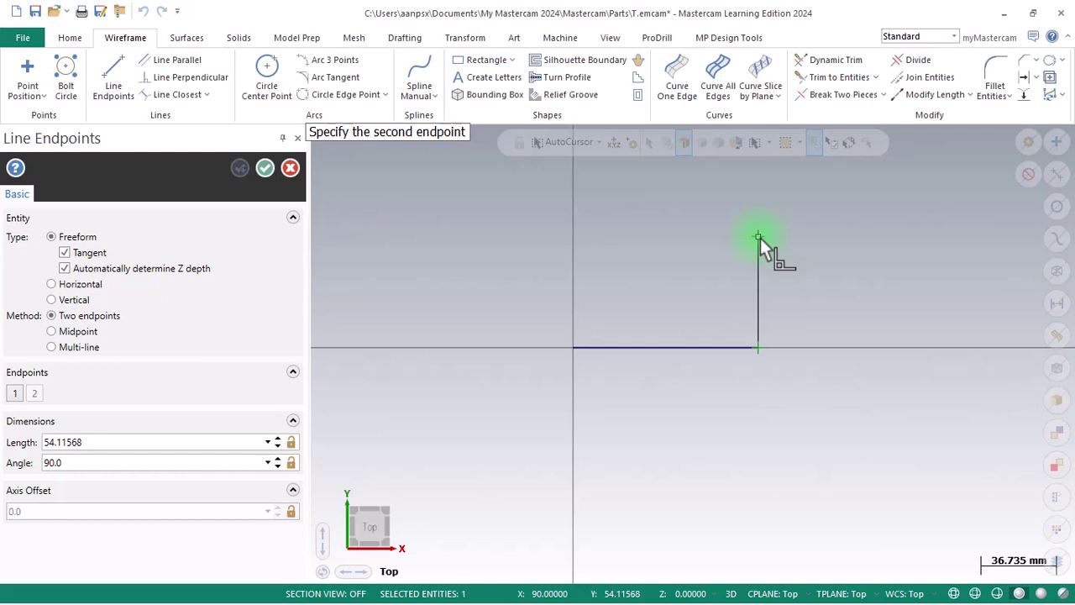
Place the line's second endpoint at coordinates 90,60 to complete the plate's right edge, and check its length and angle.
text(90,60)
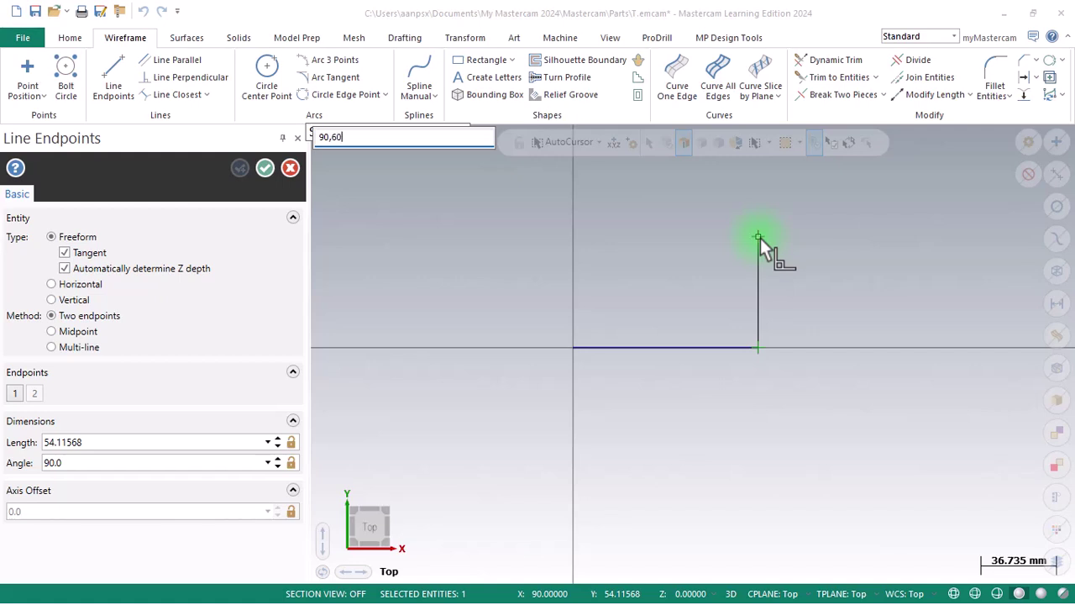
click(327, 160)
key(Return)
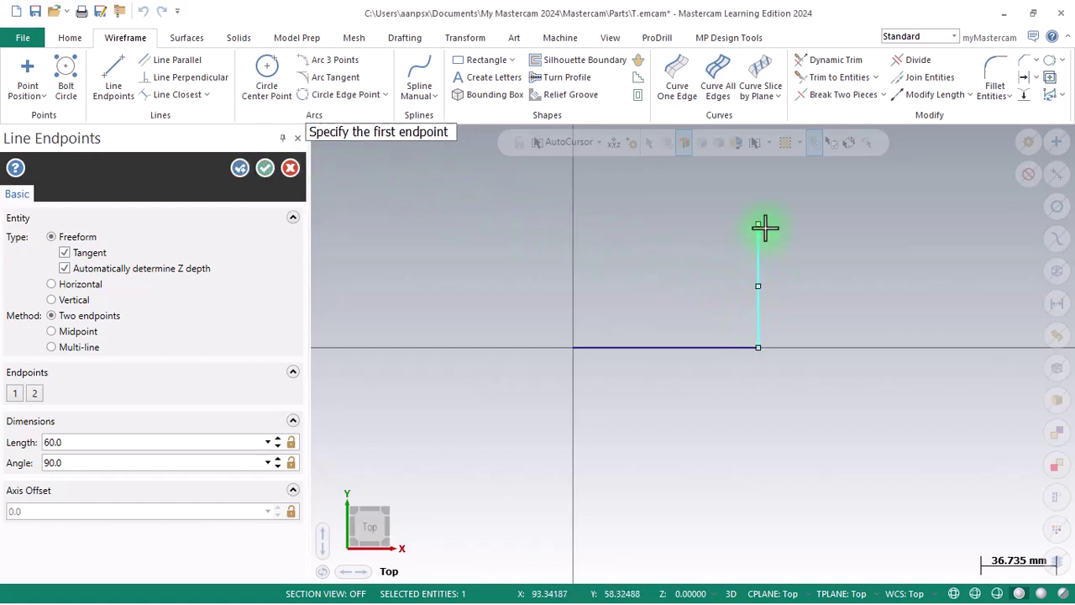
click(60, 443)
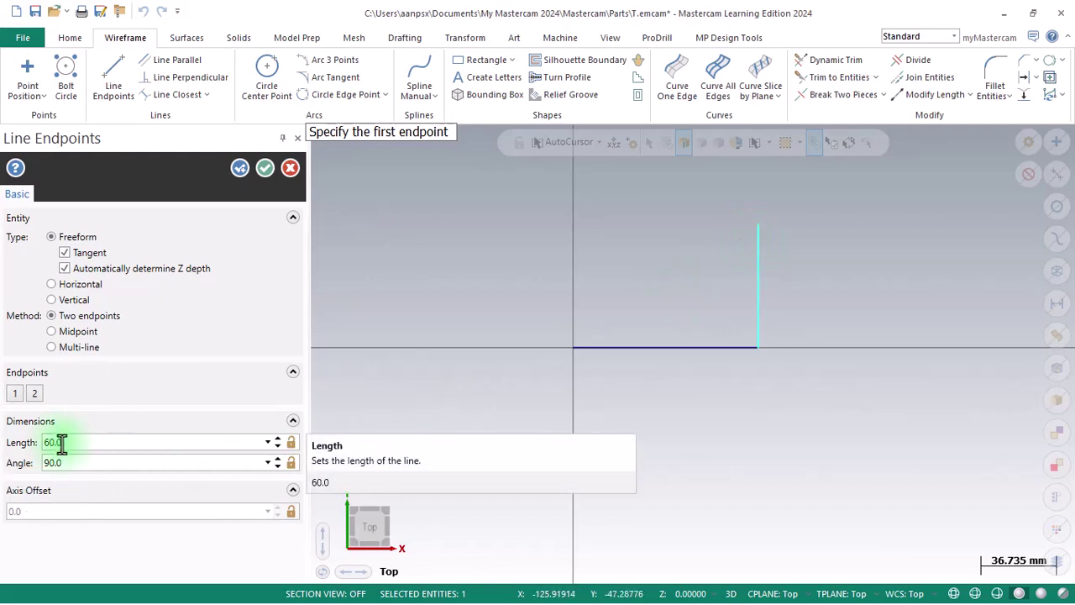
click(72, 463)
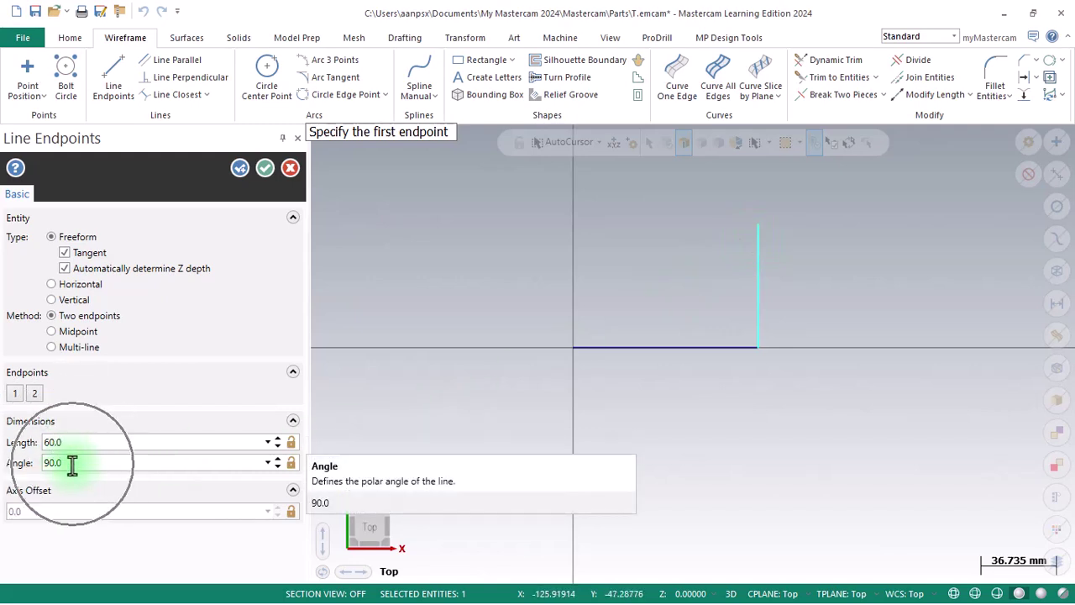
click(43, 467)
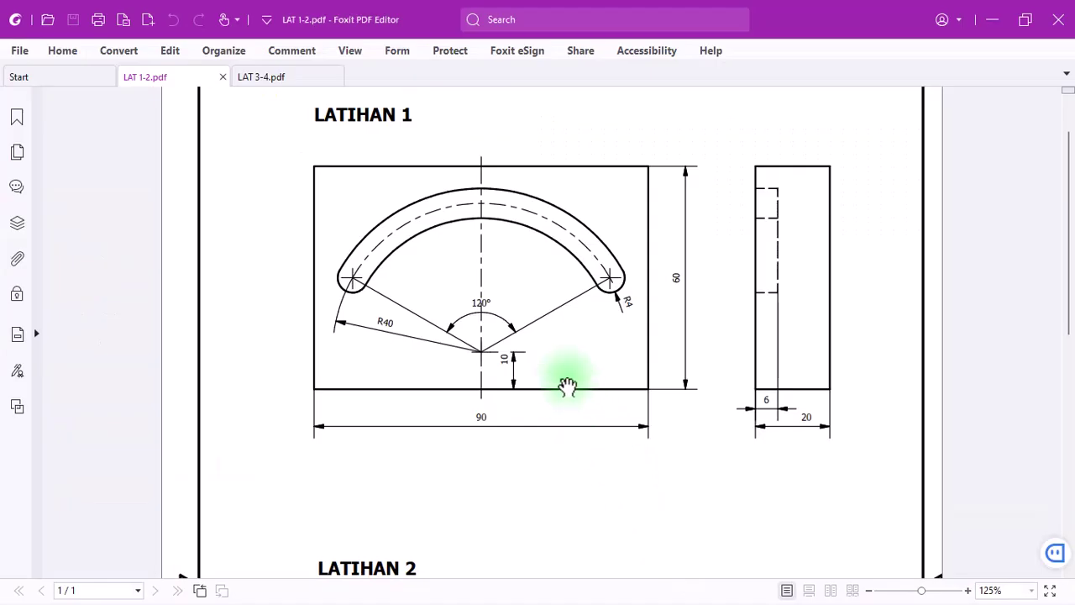
Switch to the LATIHAN 1 drawing in Foxit and examine the plate's upper edge, its end corners and the origin corner.
click(652, 172)
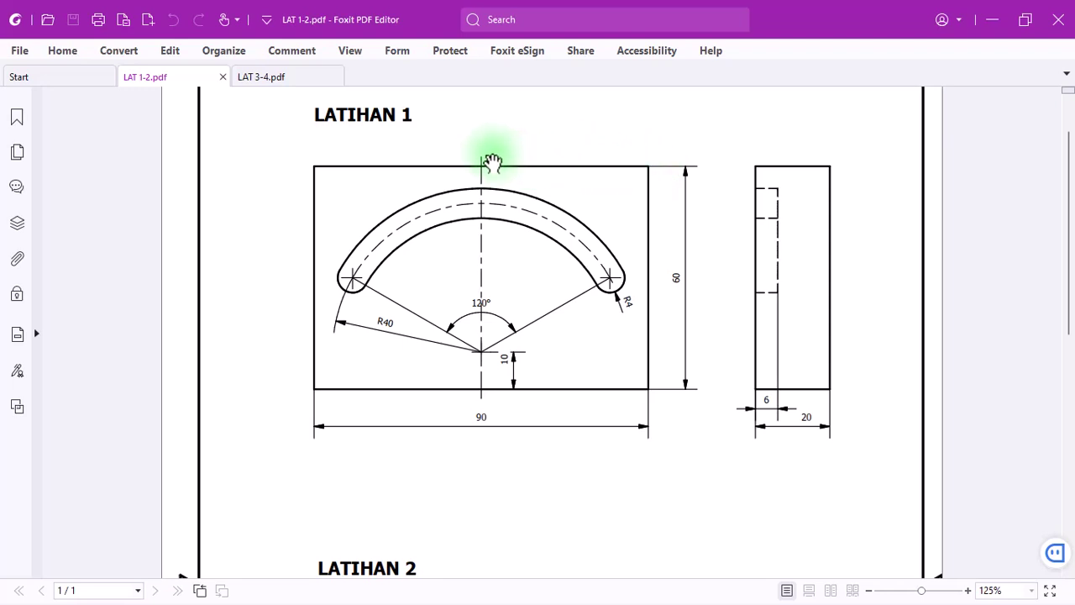
click(653, 168)
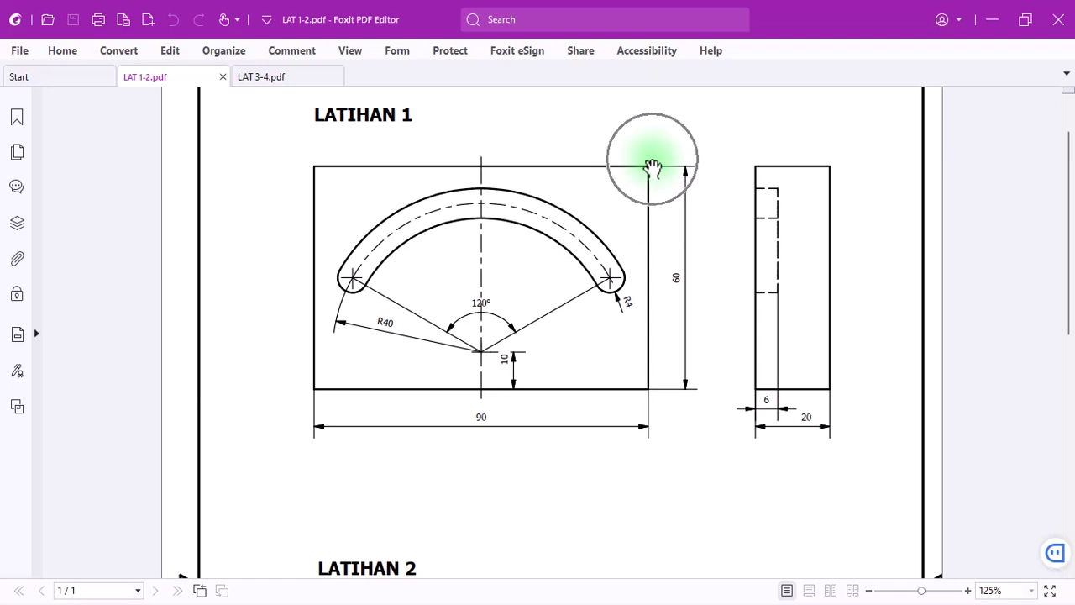
click(313, 167)
click(313, 172)
click(313, 172)
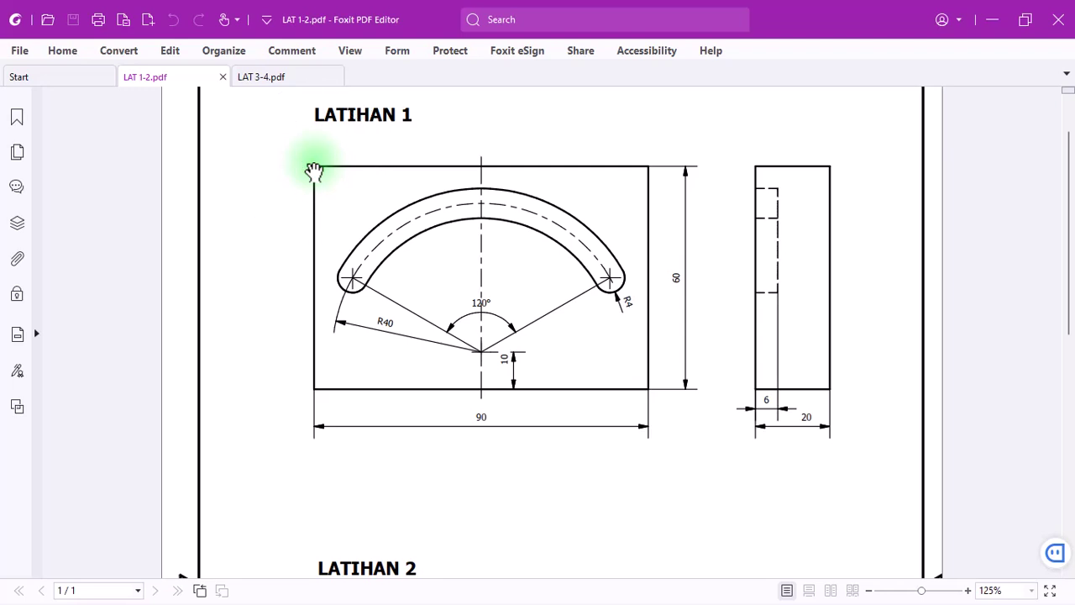
click(313, 171)
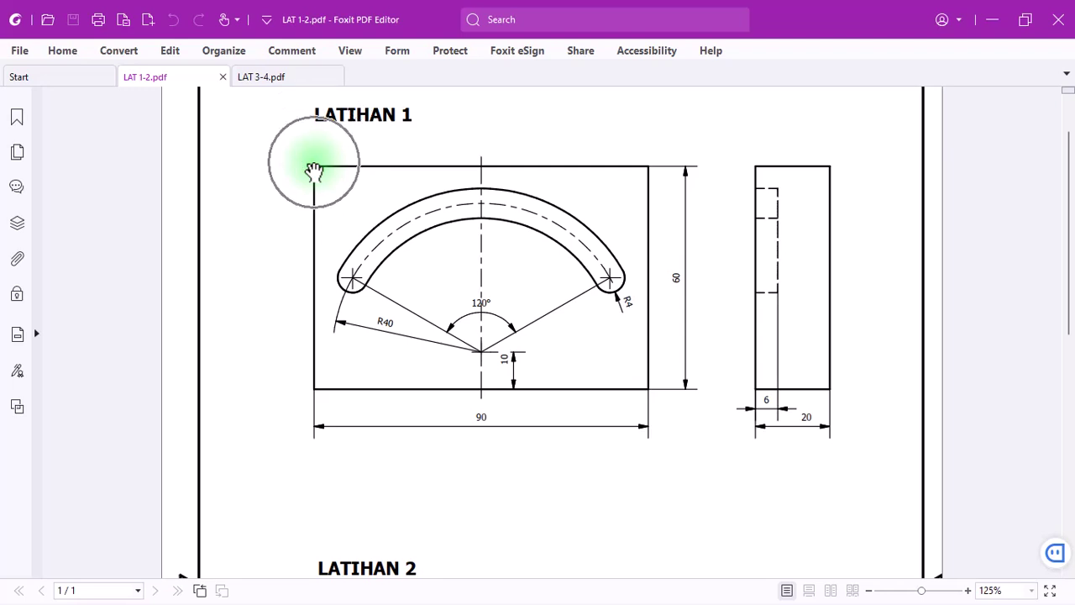
click(313, 395)
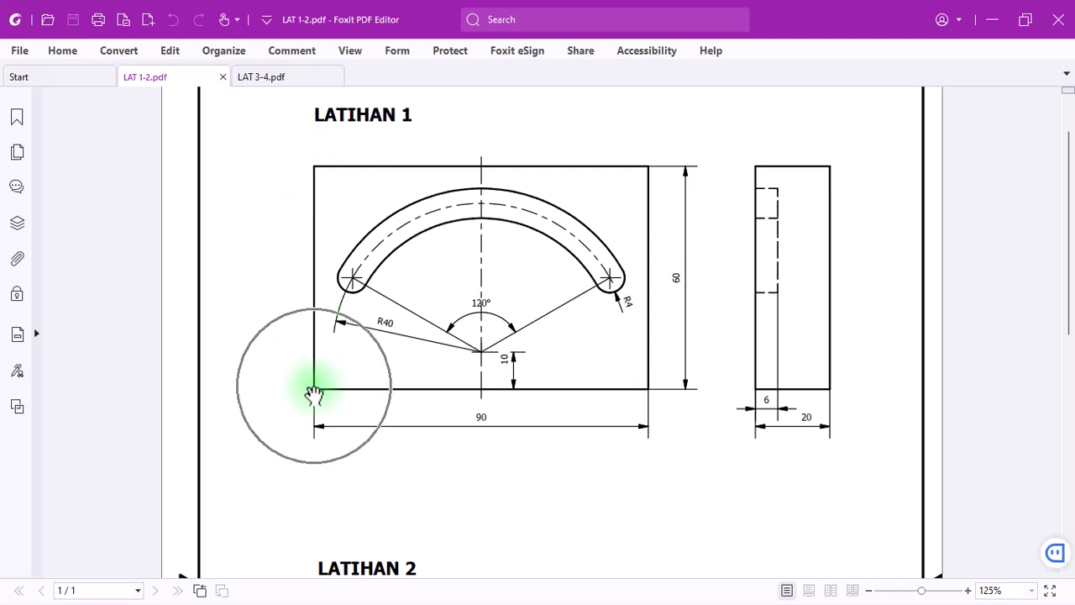
click(315, 169)
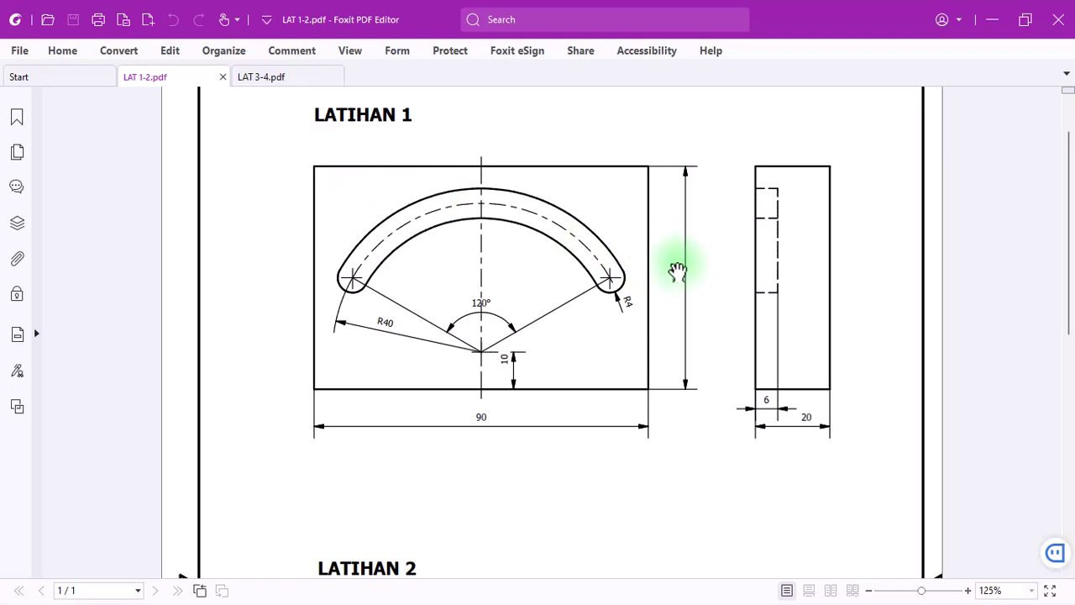
click(312, 174)
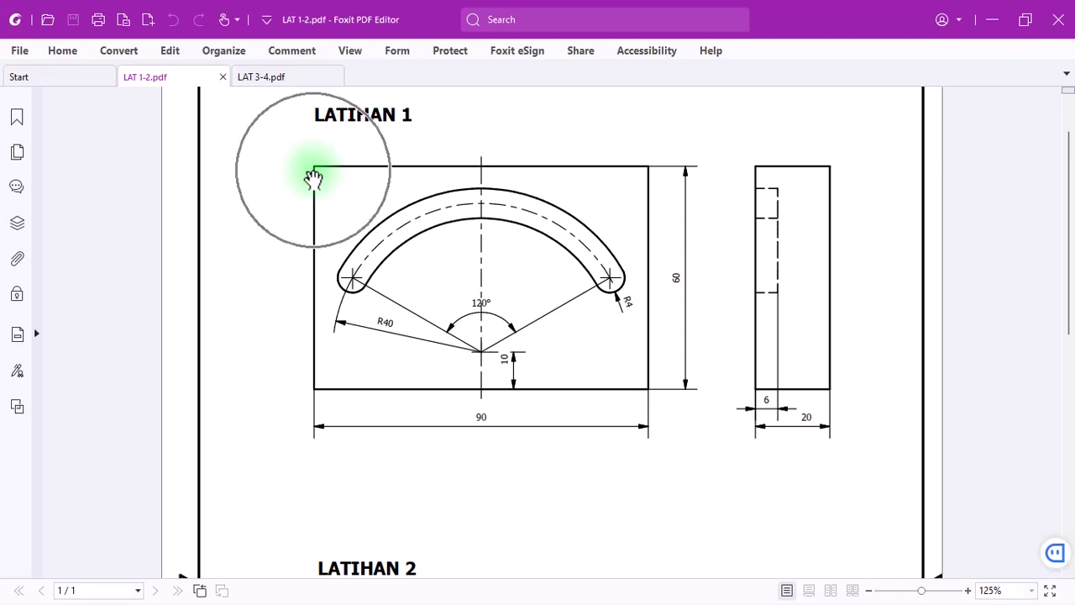
click(313, 175)
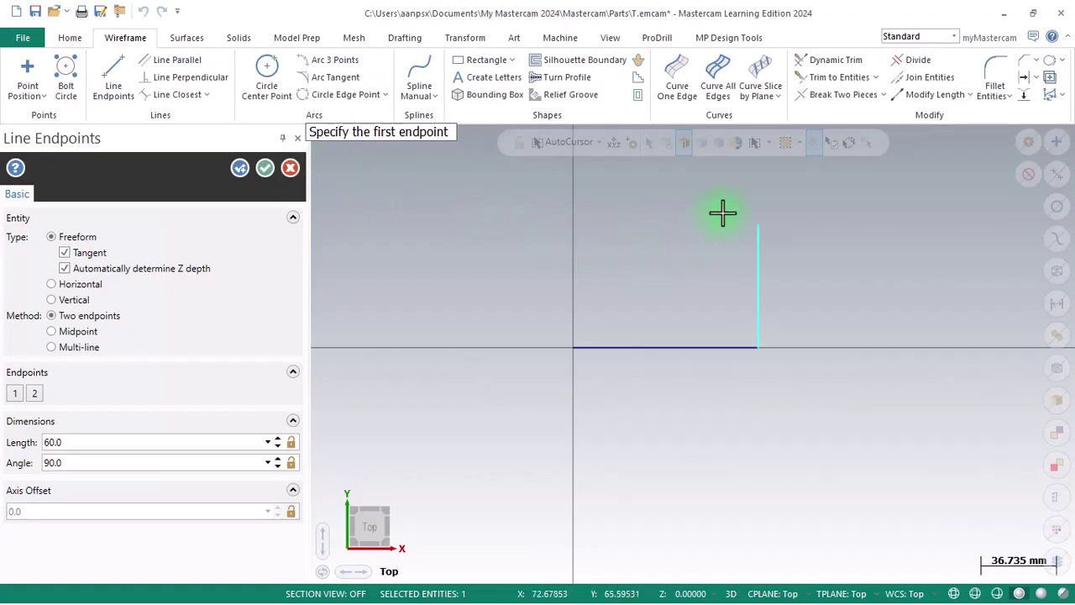
Switch to Mastercam and draw the plate's upper edge from the right edge's upper end to coordinates 0,60.
click(758, 223)
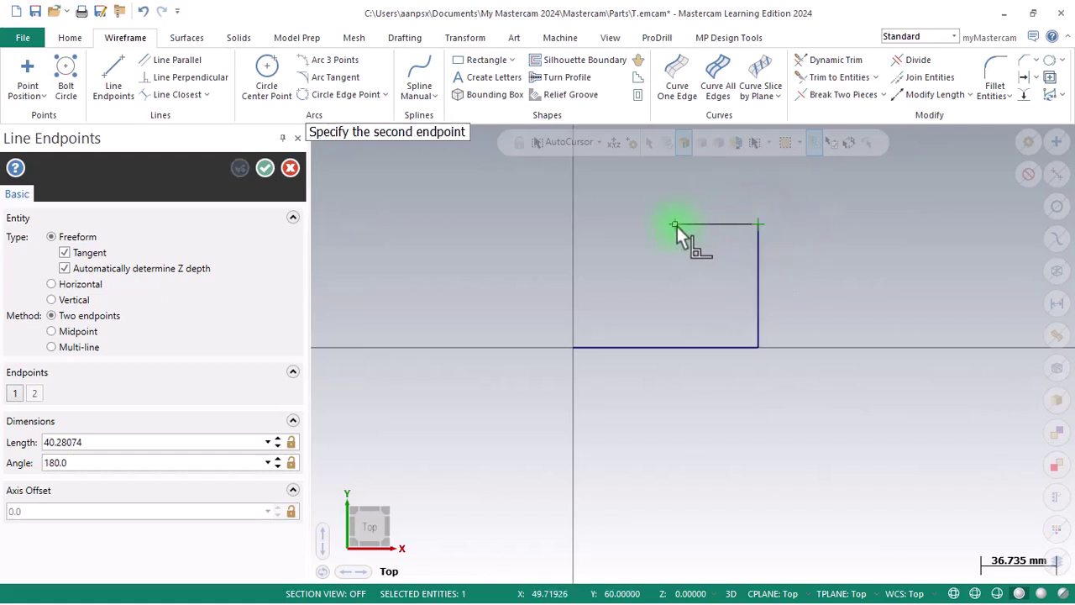
text(0,60)
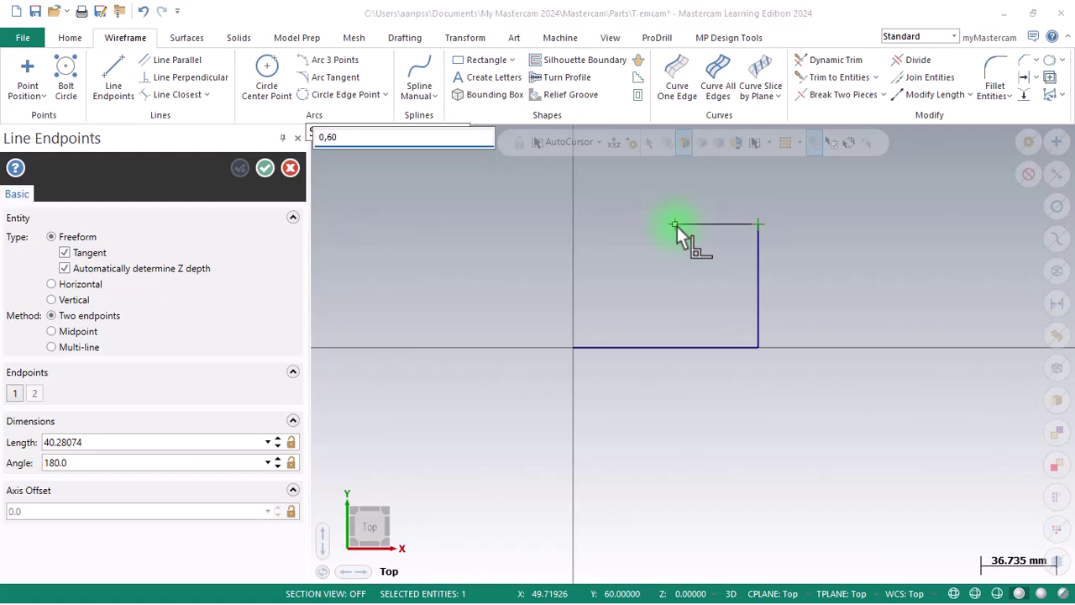
key(Return)
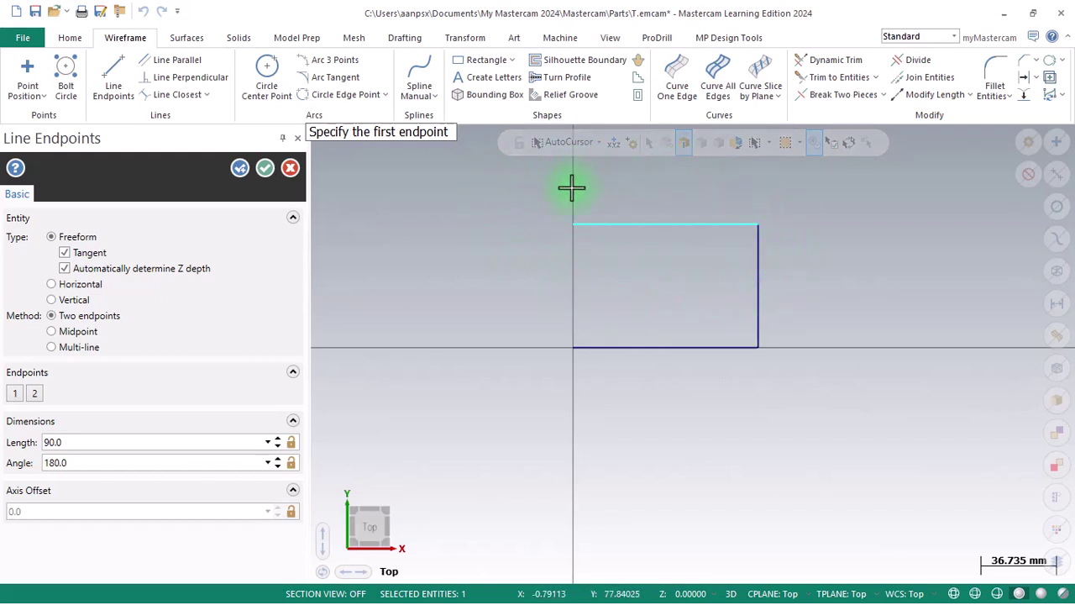
Close the plate outline with a line from the upper edge's left end to the origin, and finish the Line Endpoints command.
key(ctrl)
key(ctrl)
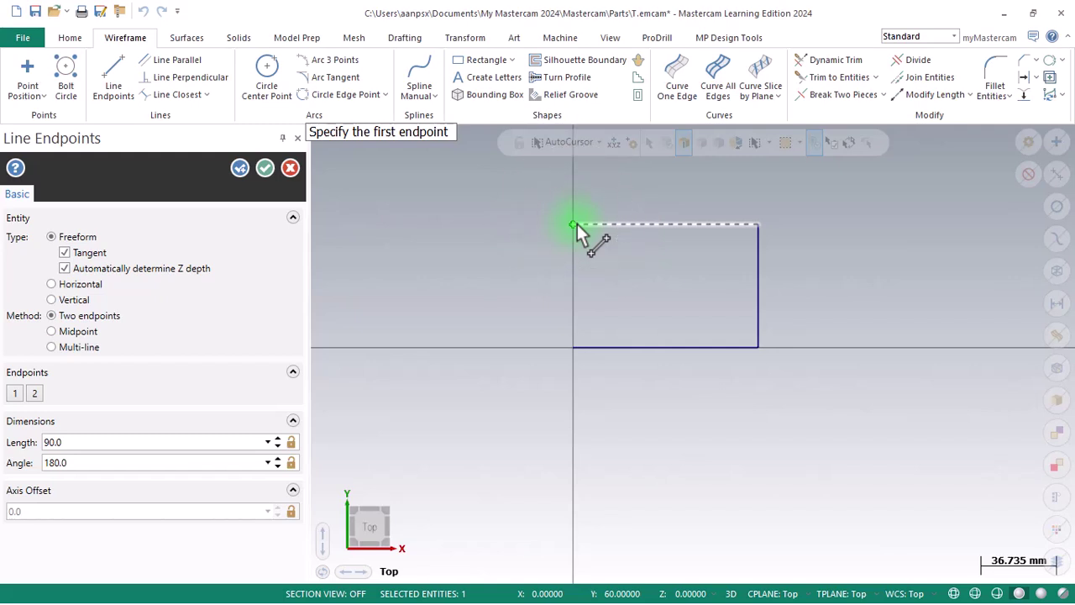
click(576, 225)
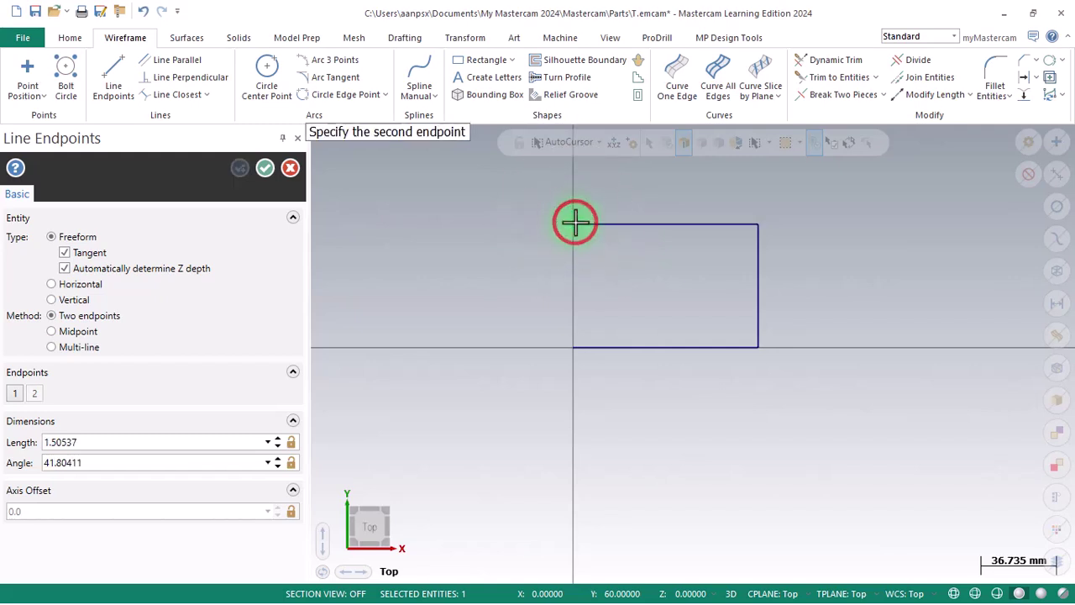
key(ctrl)
click(578, 345)
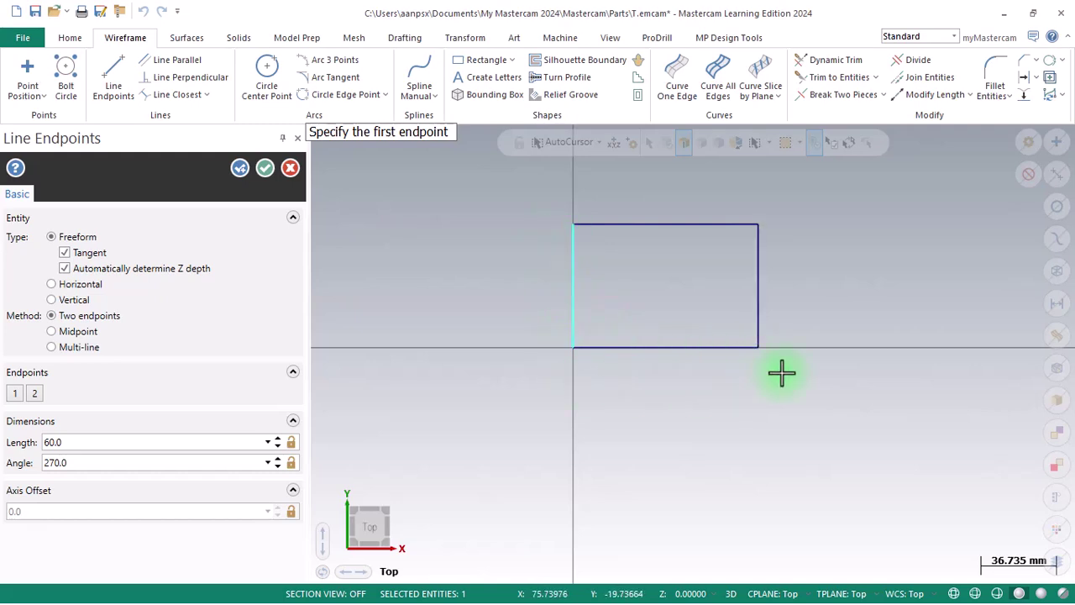
click(266, 169)
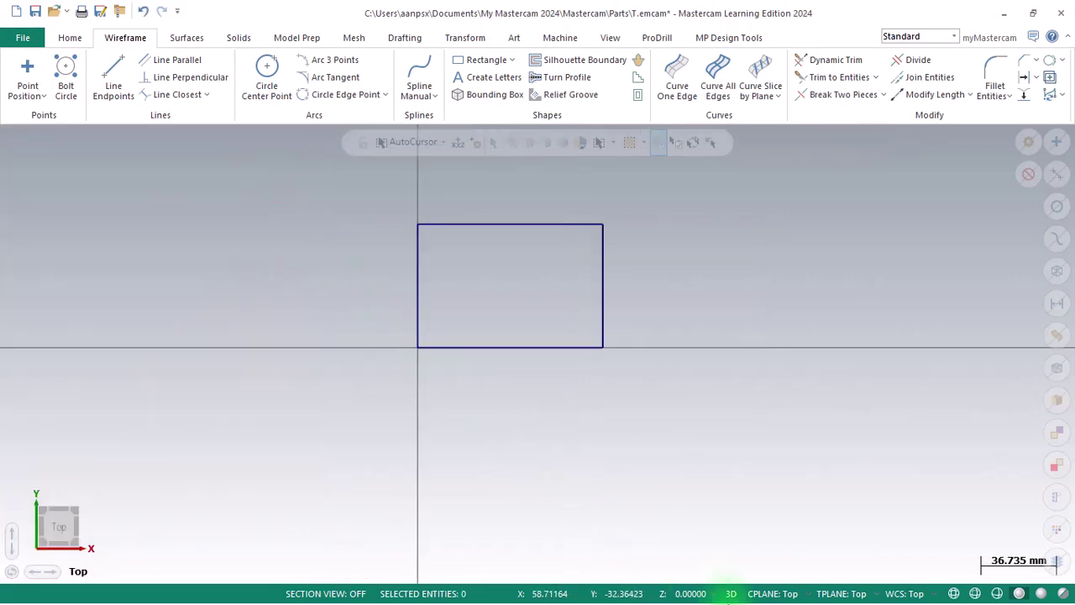
Examine the curved slot in the Foxit drawing, then in Mastercam start an Arc Polar with its center at coordinates 45,10.
key(alt+Tab)
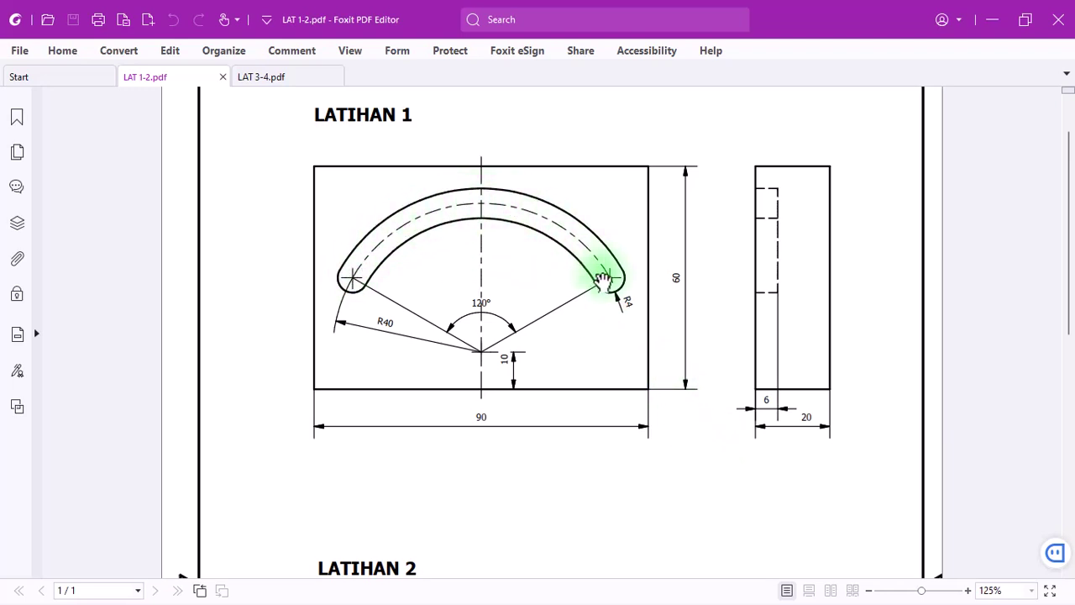
click(588, 598)
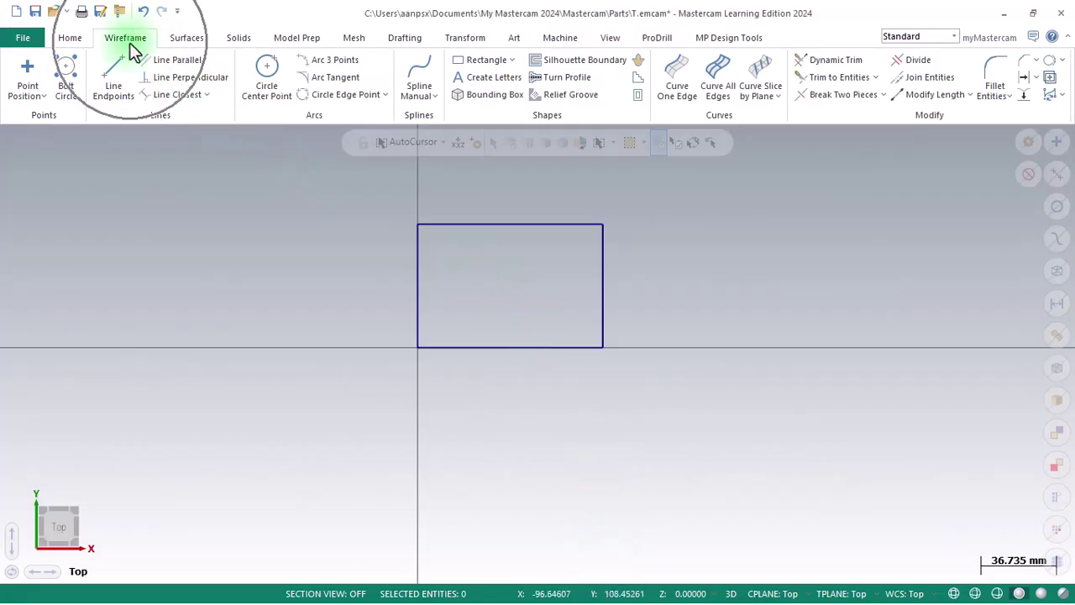
click(383, 94)
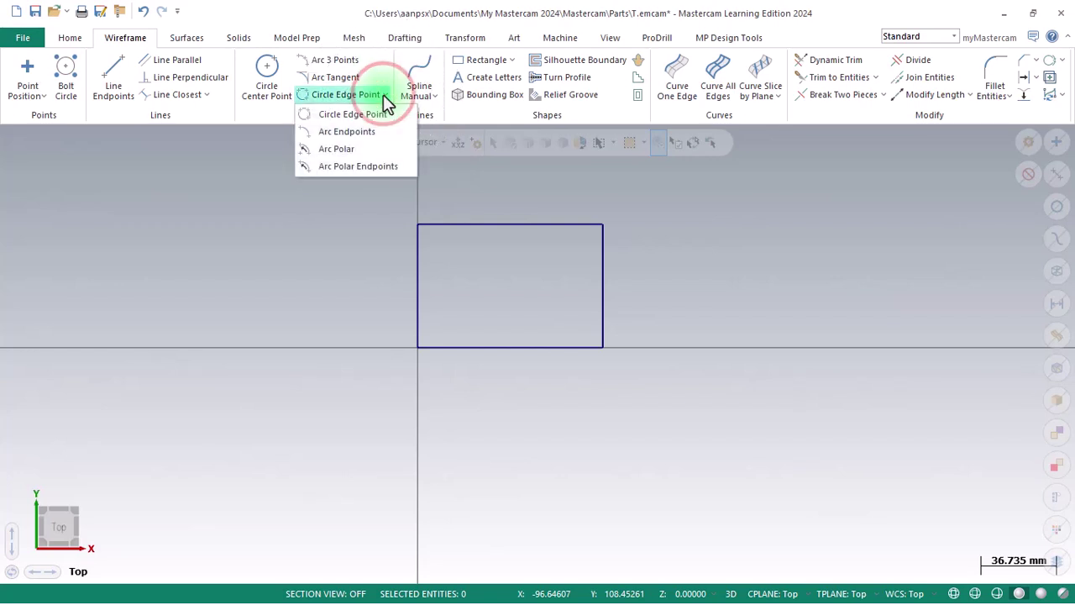
click(364, 148)
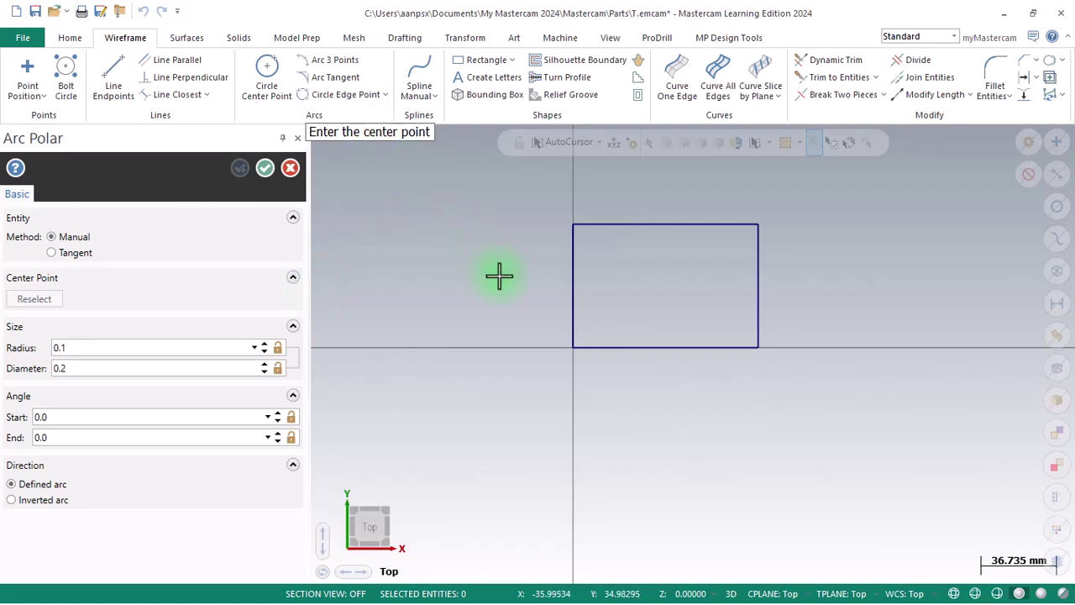
text(45,10)
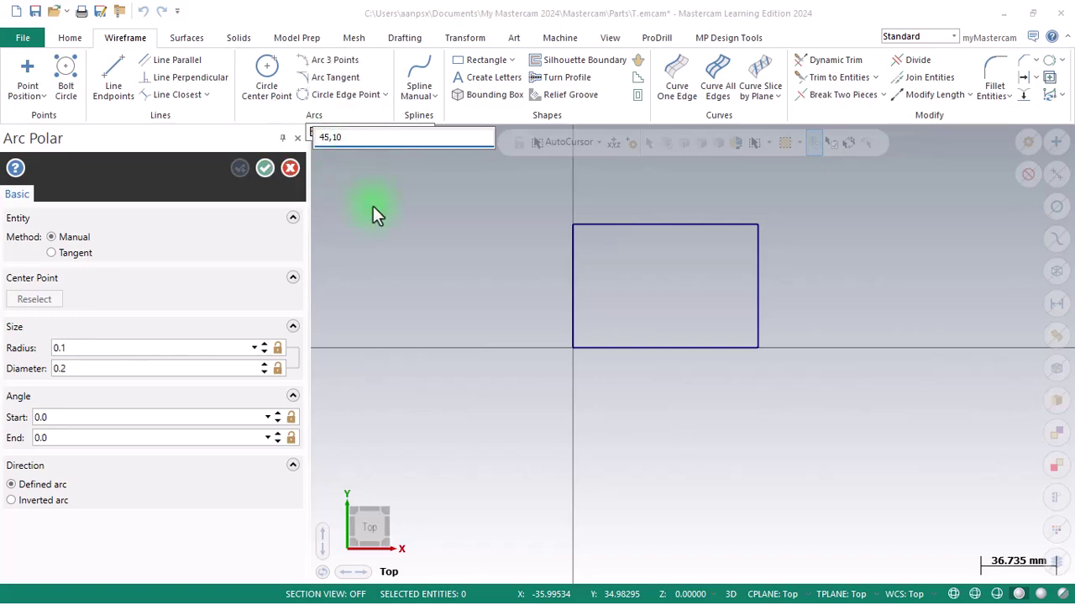
key(Return)
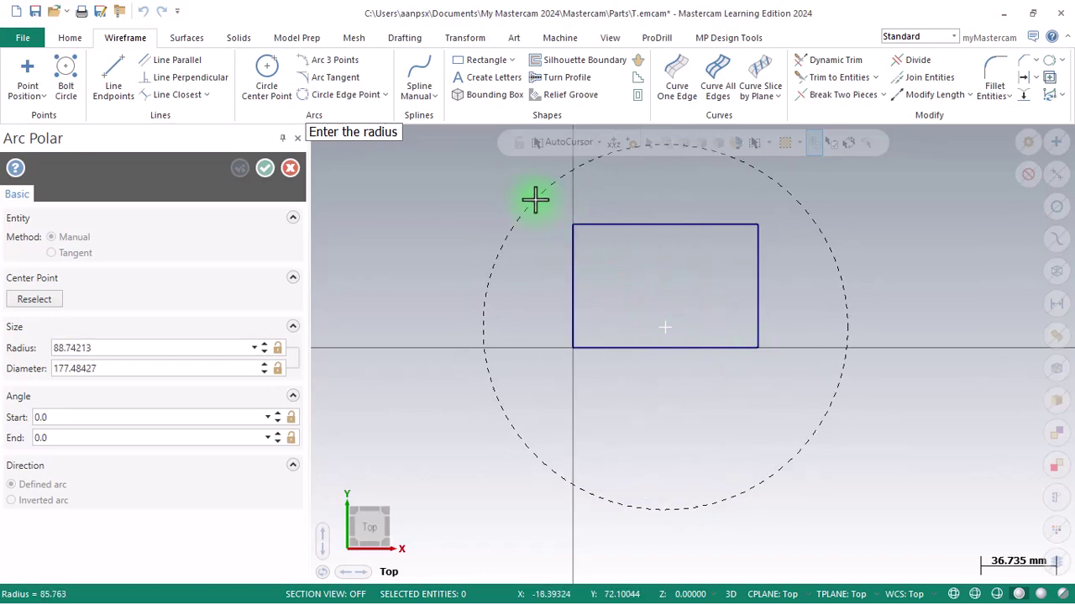
Place the arc freehand at a radius of about 88.5, check the slot's angle in the Foxit drawing, and set the start angle to 30.
click(816, 227)
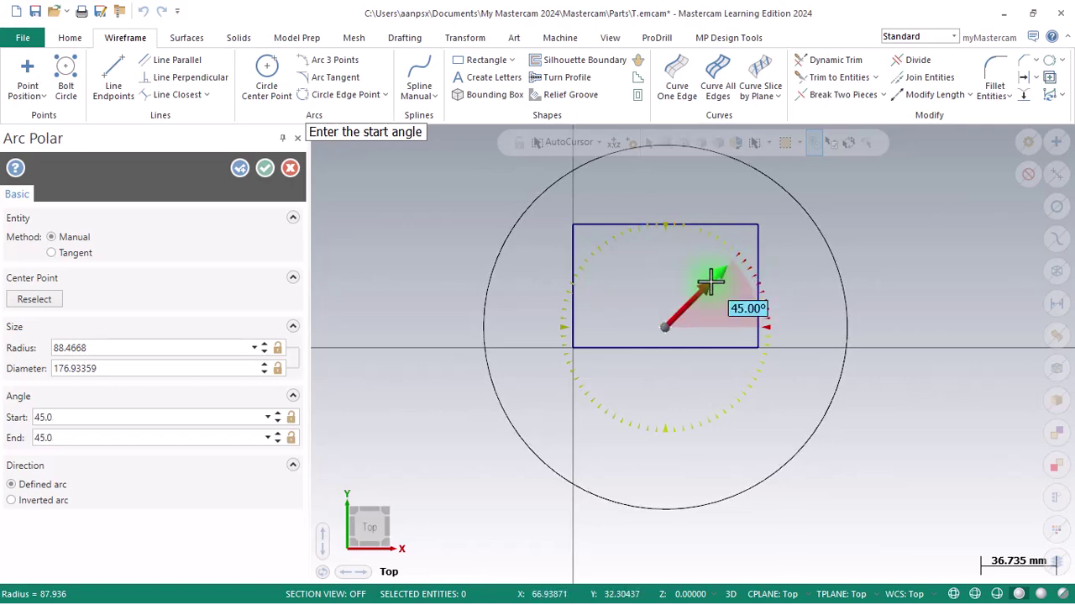
key(alt+Tab)
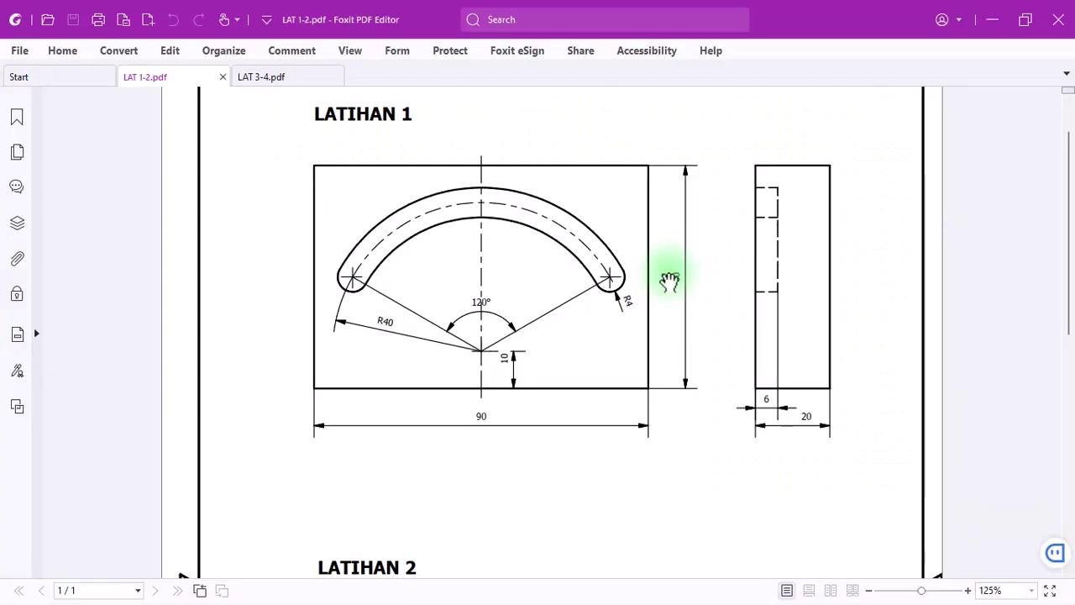
click(477, 306)
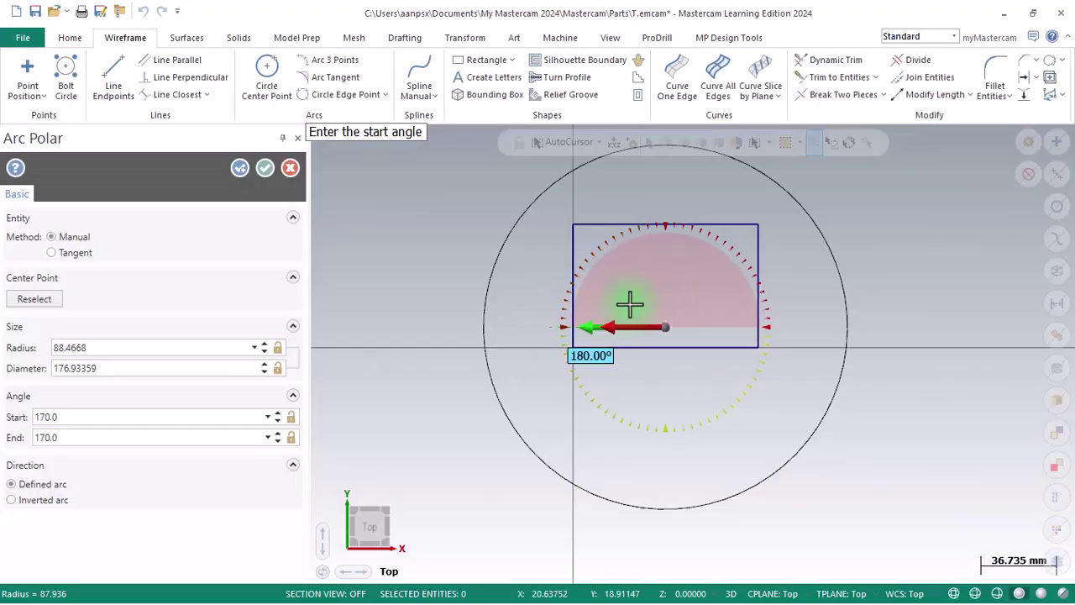
text(30)
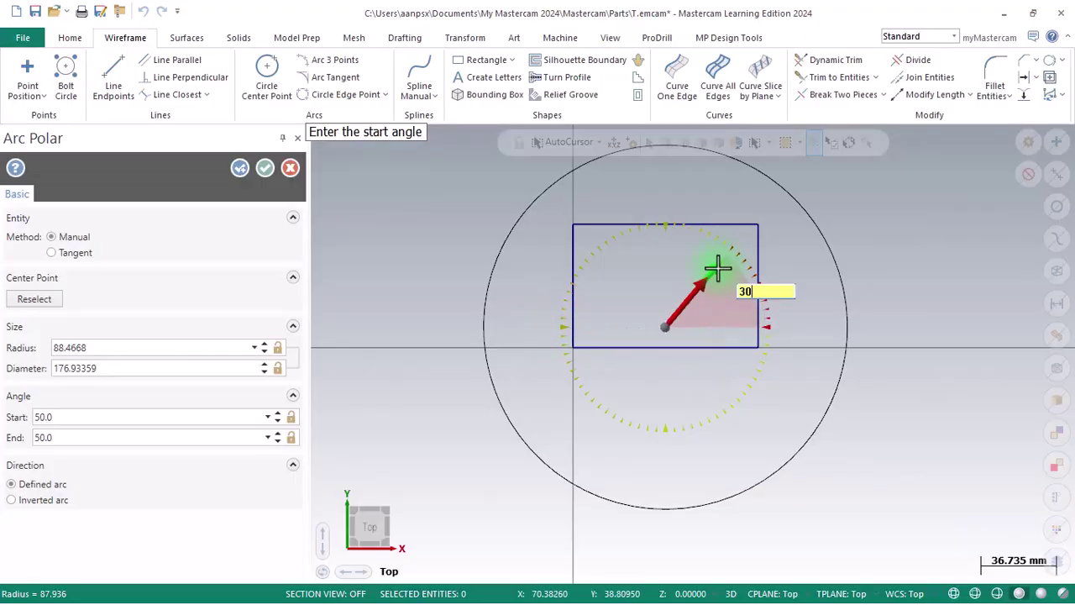
key(Return)
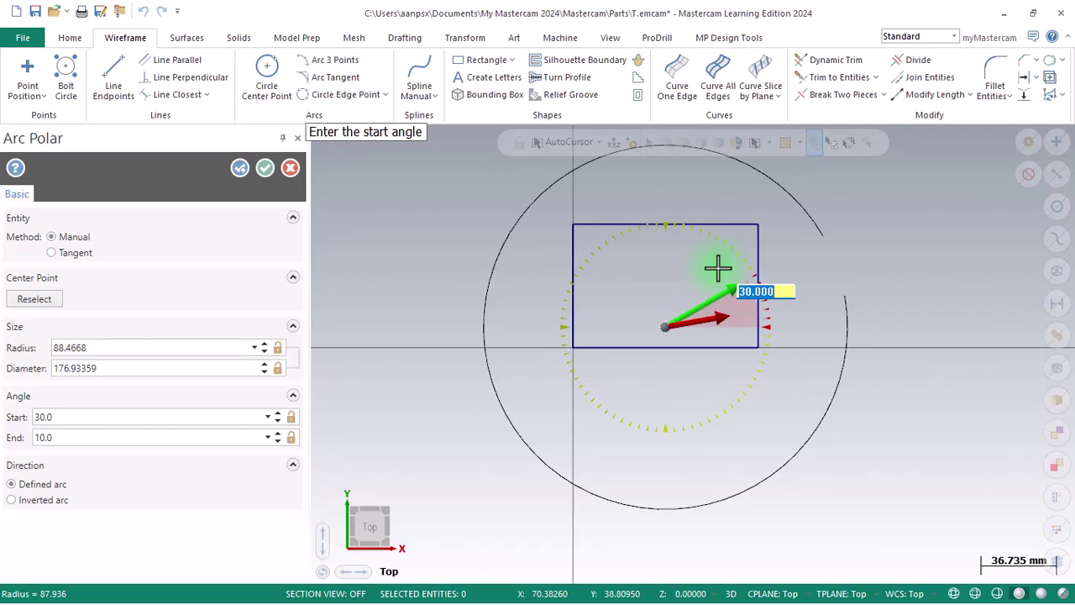
key(Return)
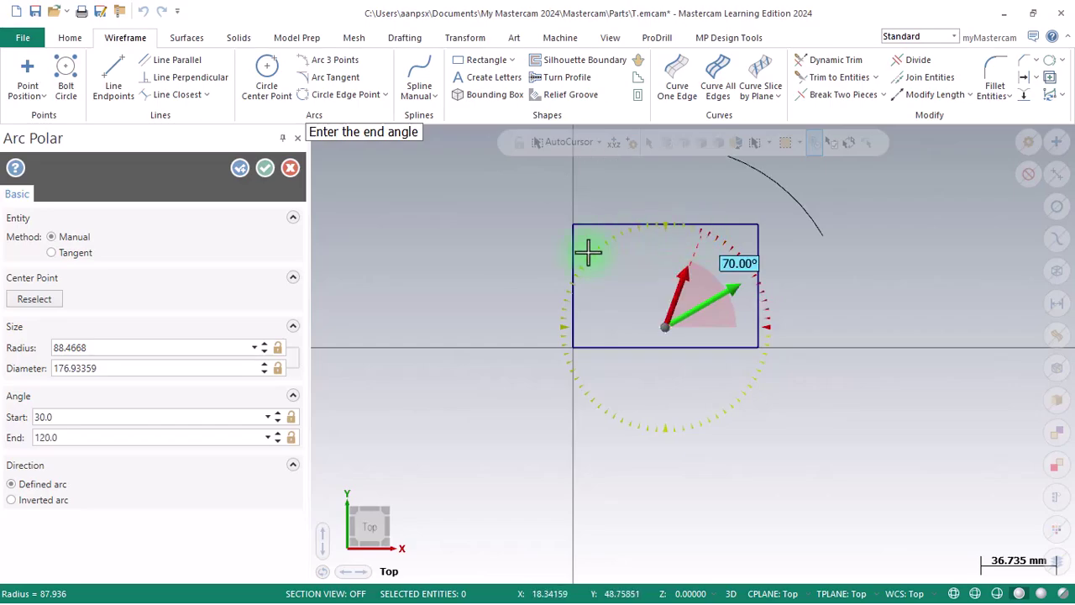
Recheck the slot's angle in the Foxit drawing, then in Mastercam set the arc's end angle to 150.
key(alt+Tab)
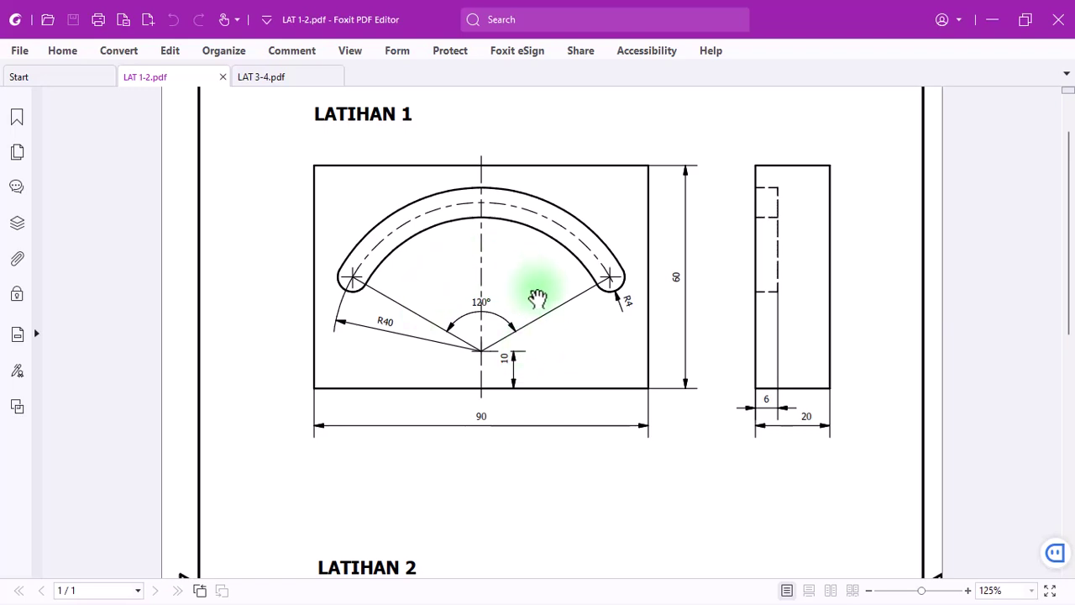
key(alt+Tab)
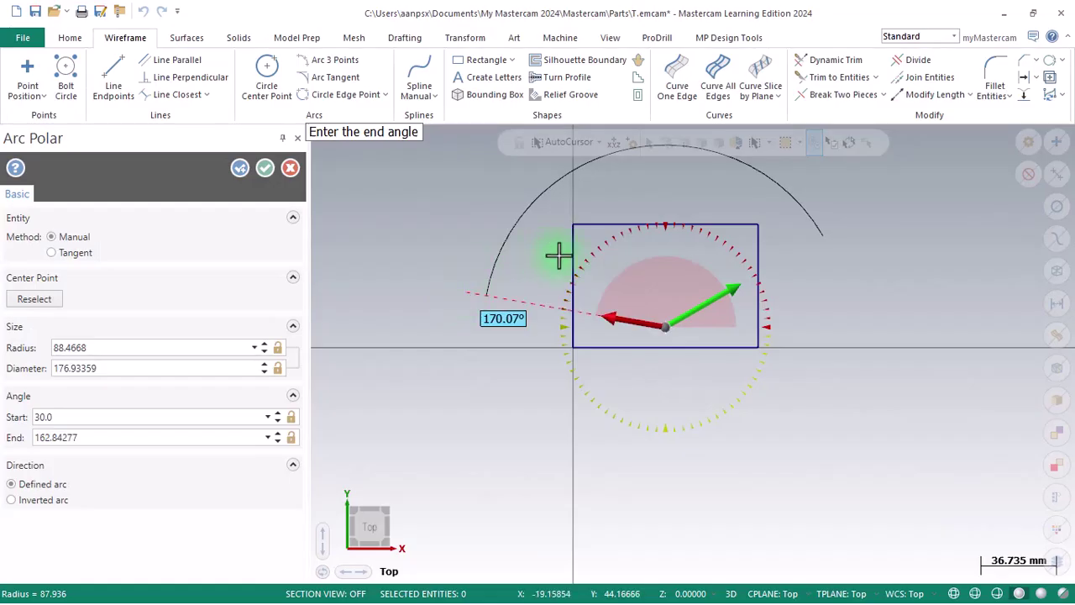
text(150)
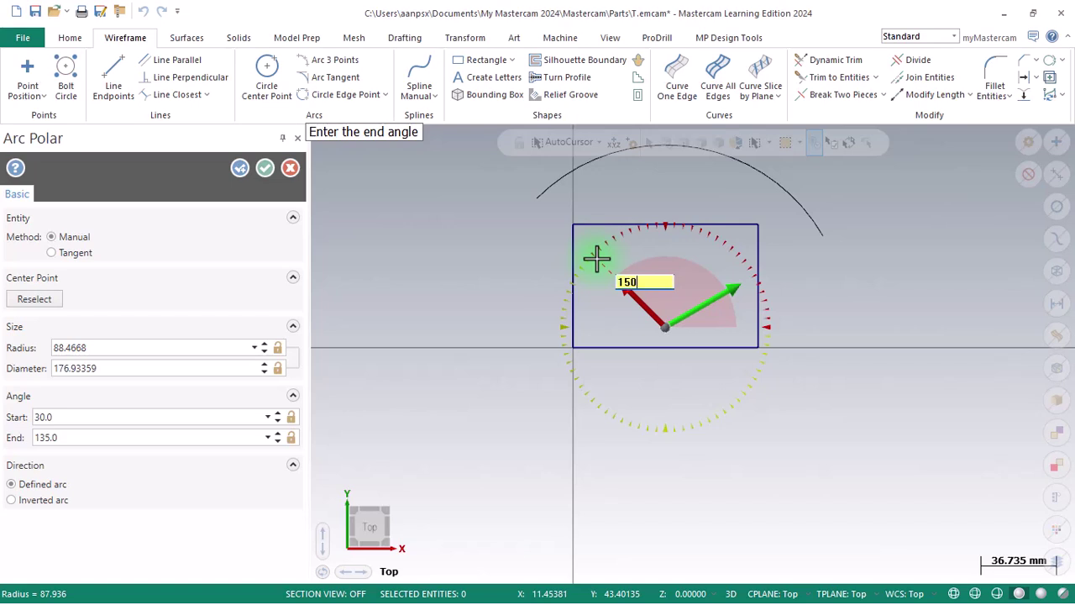
key(Return)
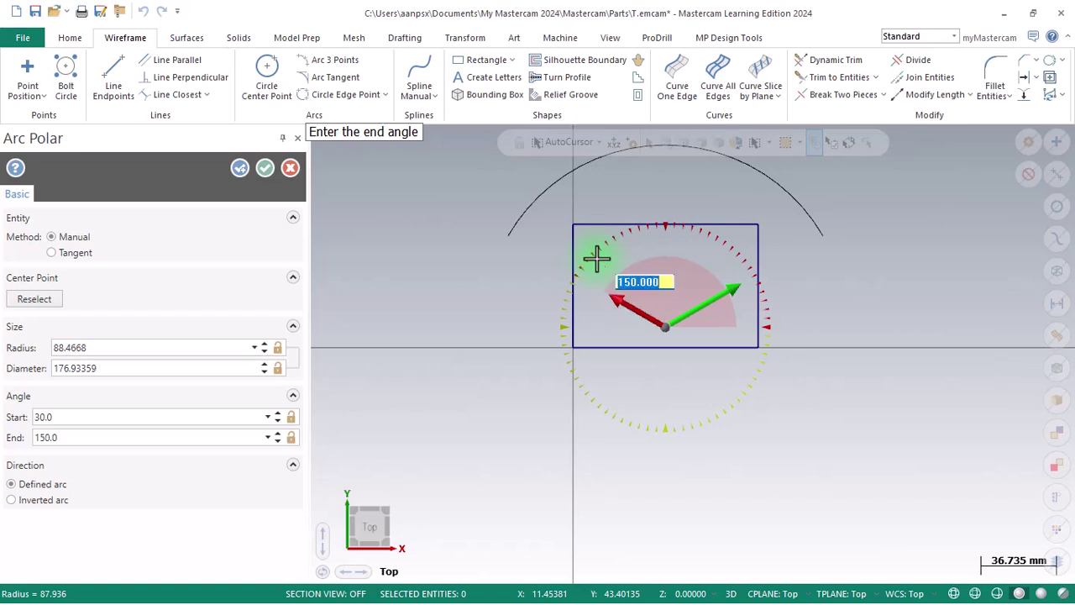
key(Return)
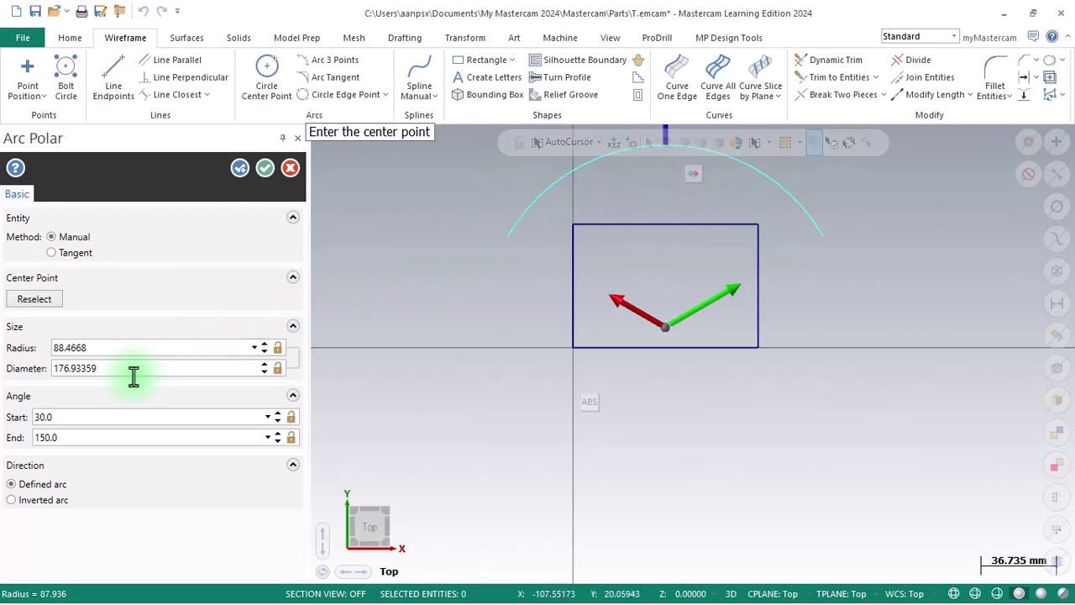
Set the polar arc's radius to 40.
click(102, 351)
text(40)
key(Return)
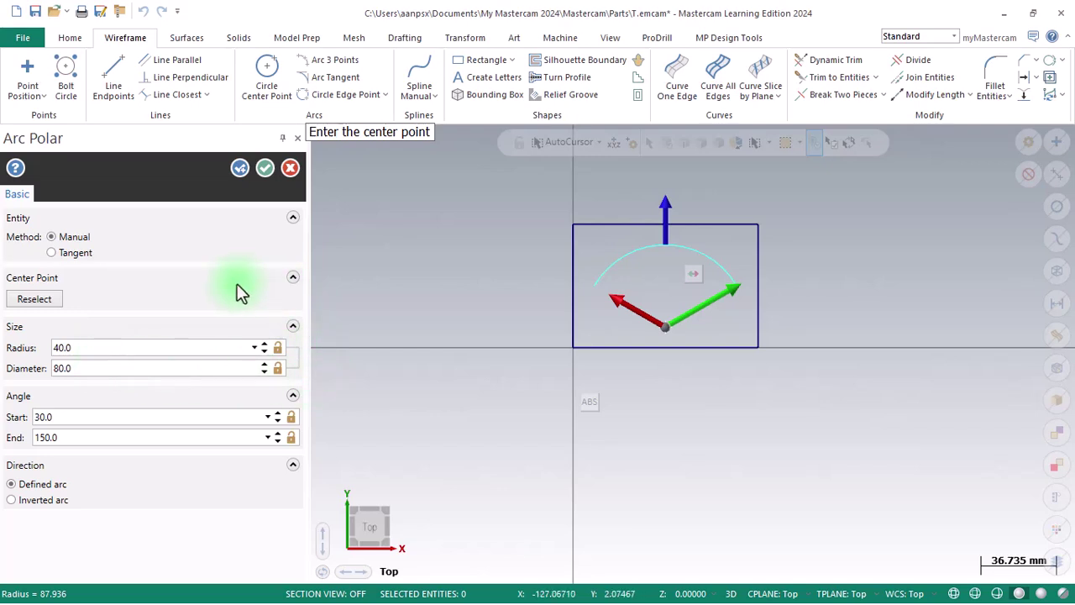
Review the arc's radius, diameter, start angle and end angle, and finish the Arc Polar command.
click(72, 351)
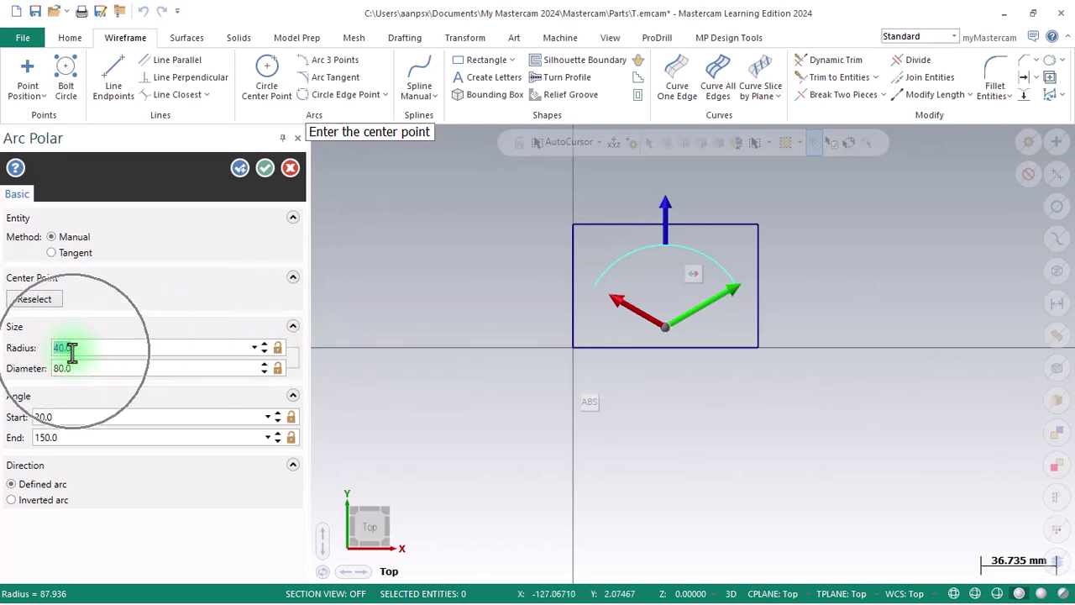
click(77, 370)
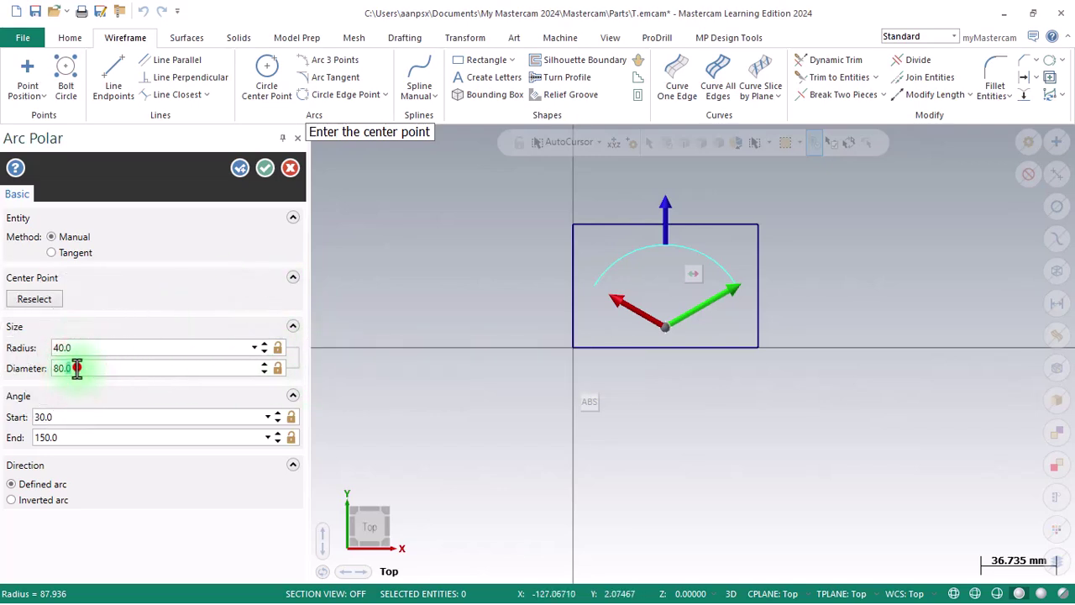
click(72, 349)
click(73, 366)
click(60, 413)
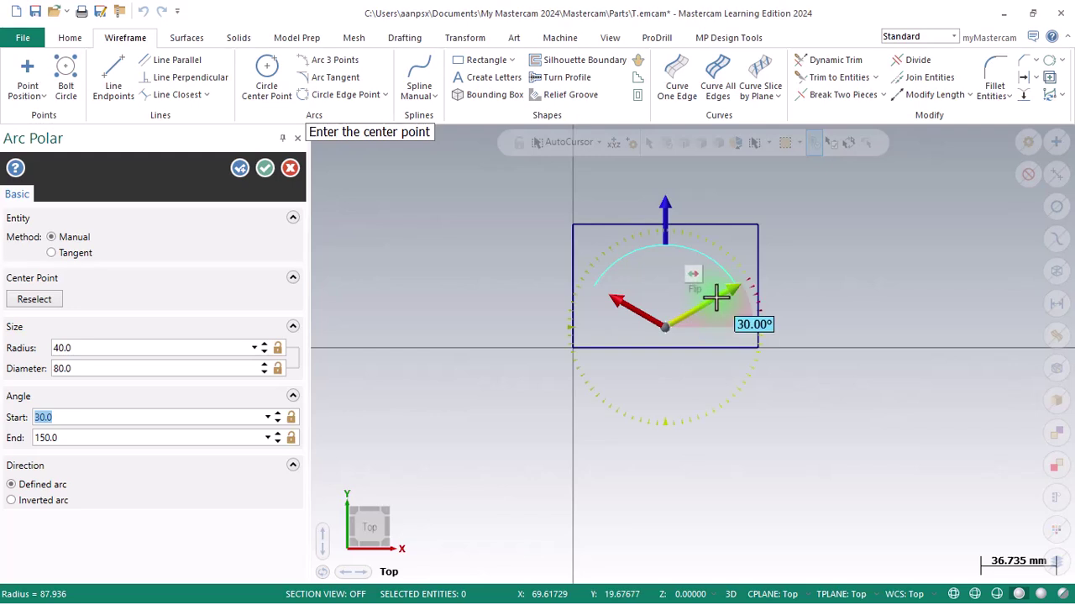
click(73, 438)
mouse_move(653, 312)
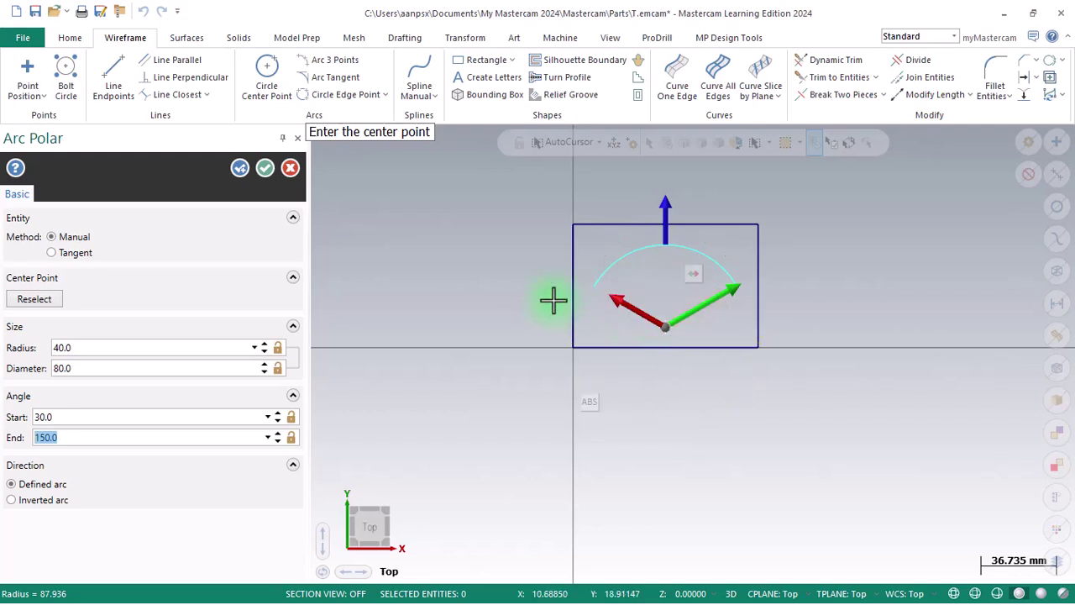
click(266, 170)
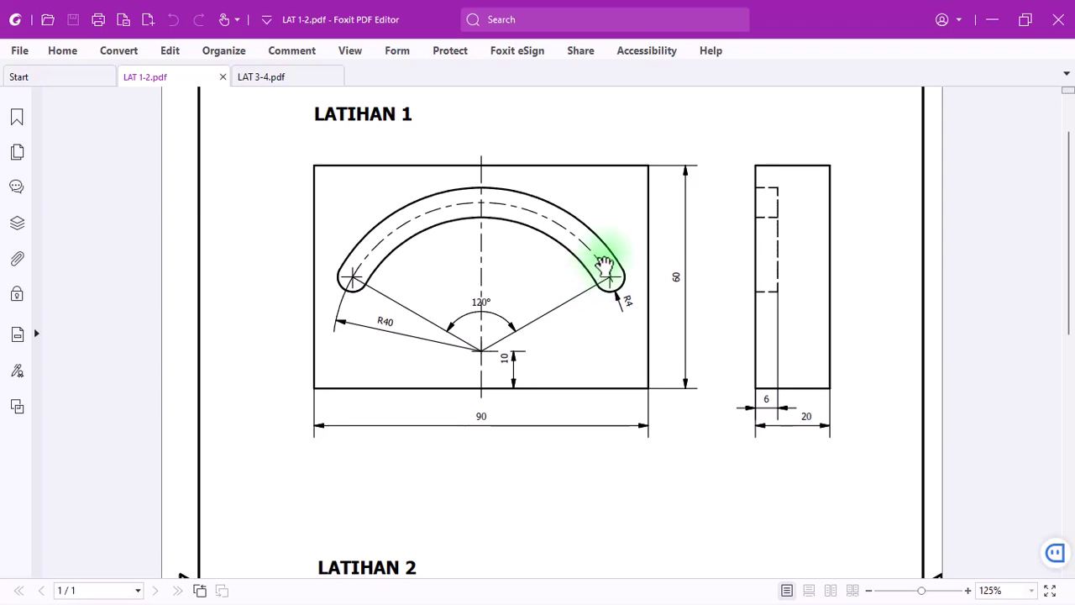
In Mastercam, offset the arc with the Slot method at a distance of 4 on both sides, and finish the Offset Entity command.
key(alt+Tab)
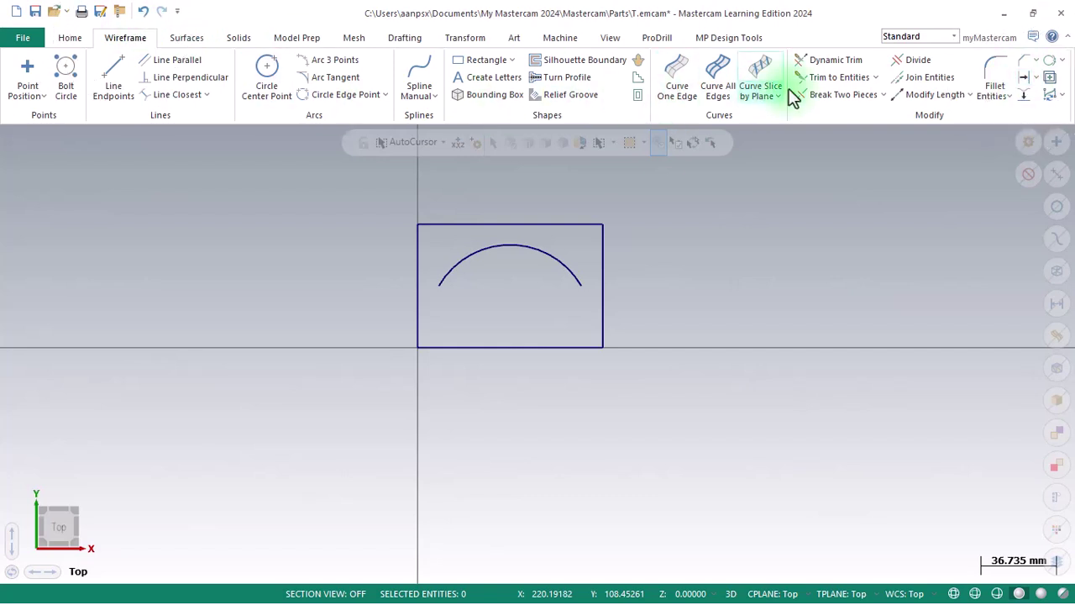
click(1023, 80)
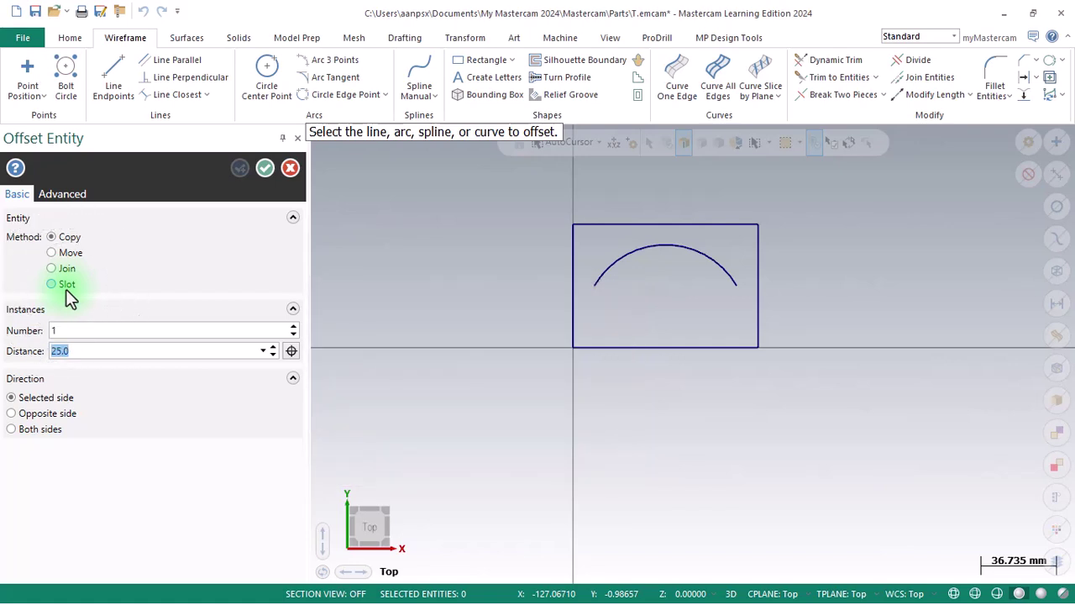
click(66, 285)
click(81, 353)
text(4)
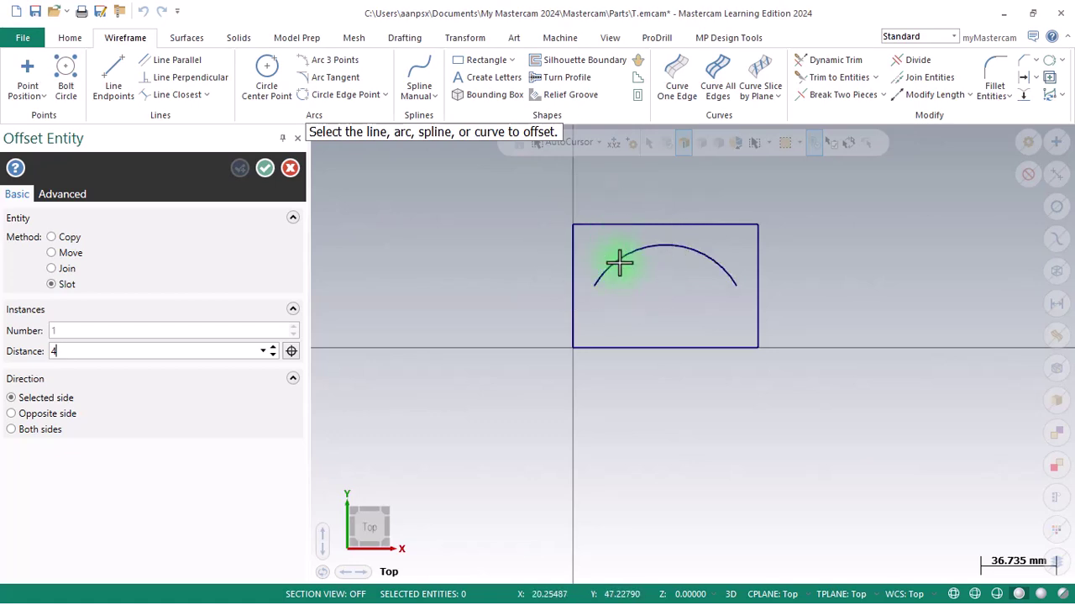
click(17, 434)
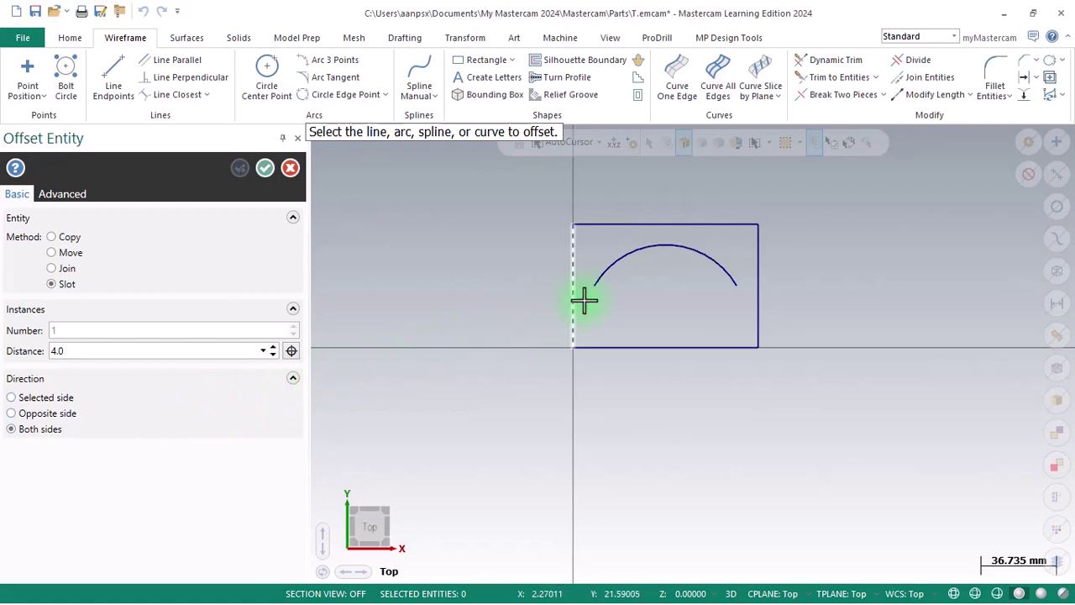
click(679, 252)
scroll(604, 254, up, 5)
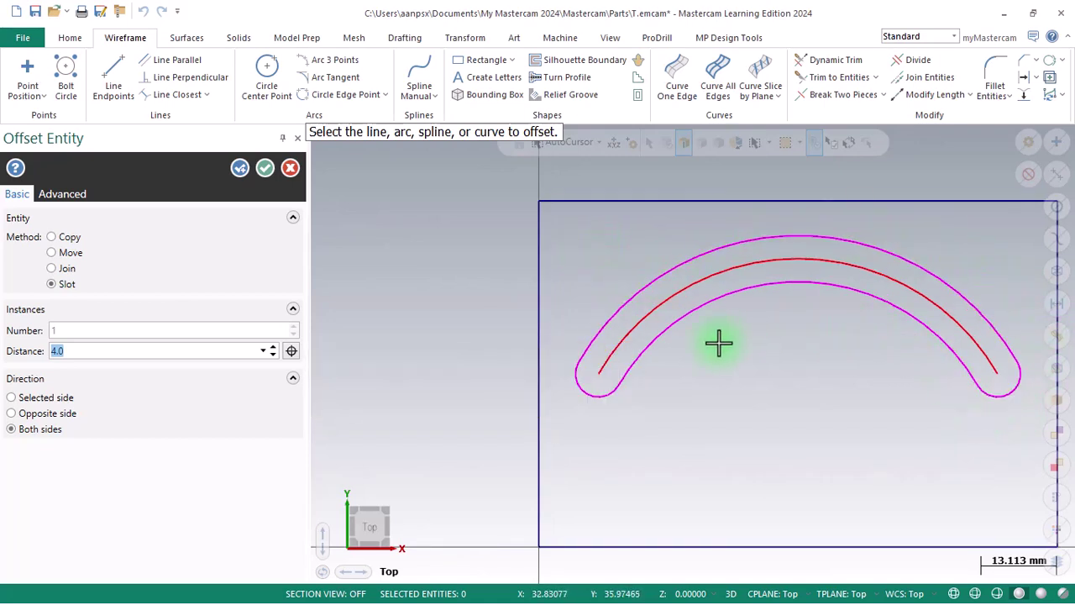
click(264, 168)
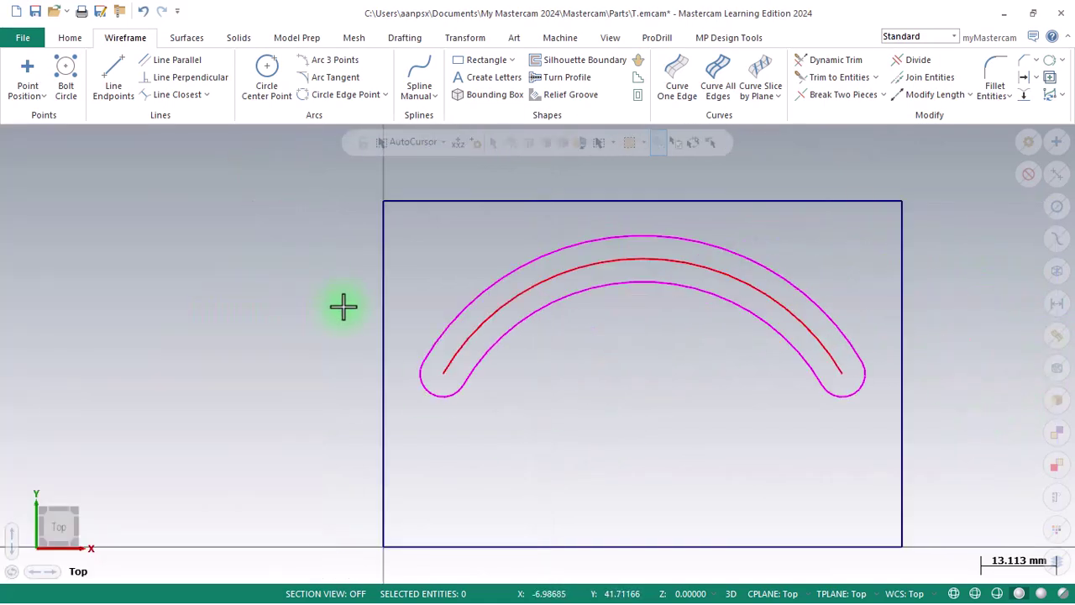
Save the part file as "lat 1" in the Parts folder.
click(35, 11)
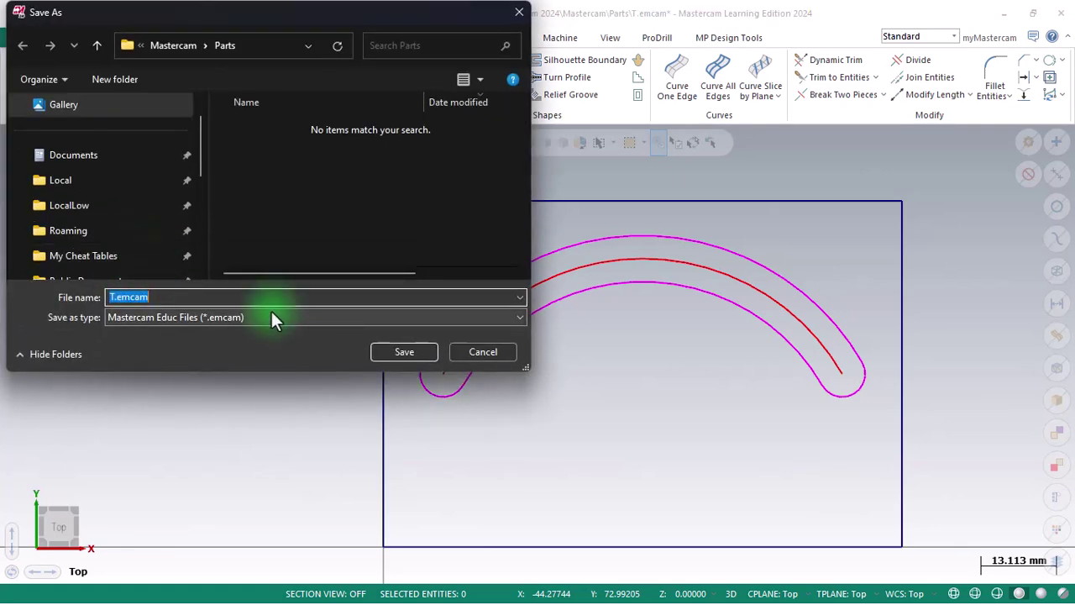
text(lat 1)
key(Return)
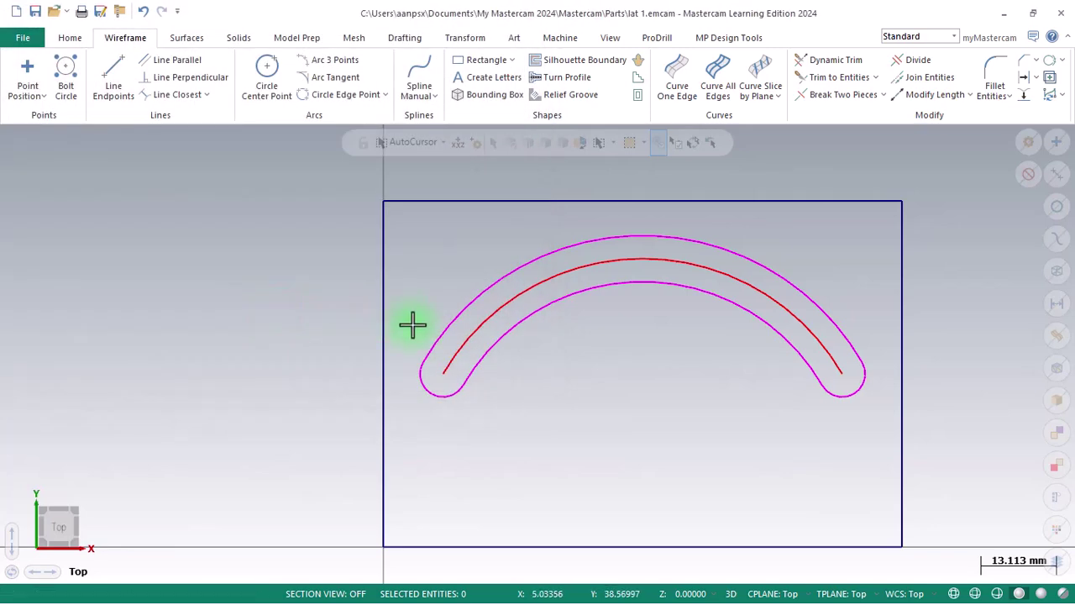
Switch to Foxit and examine the LATIHAN 2 drawing, especially the width and height of its square plate.
key(alt+Tab)
scroll(513, 319, down, 8)
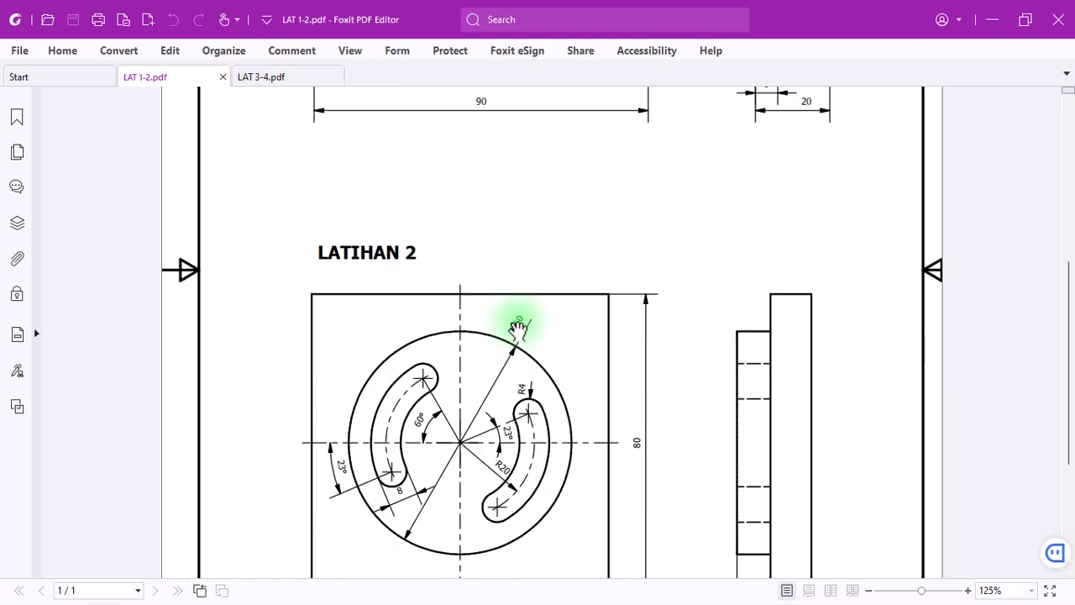
scroll(617, 302, up, 5)
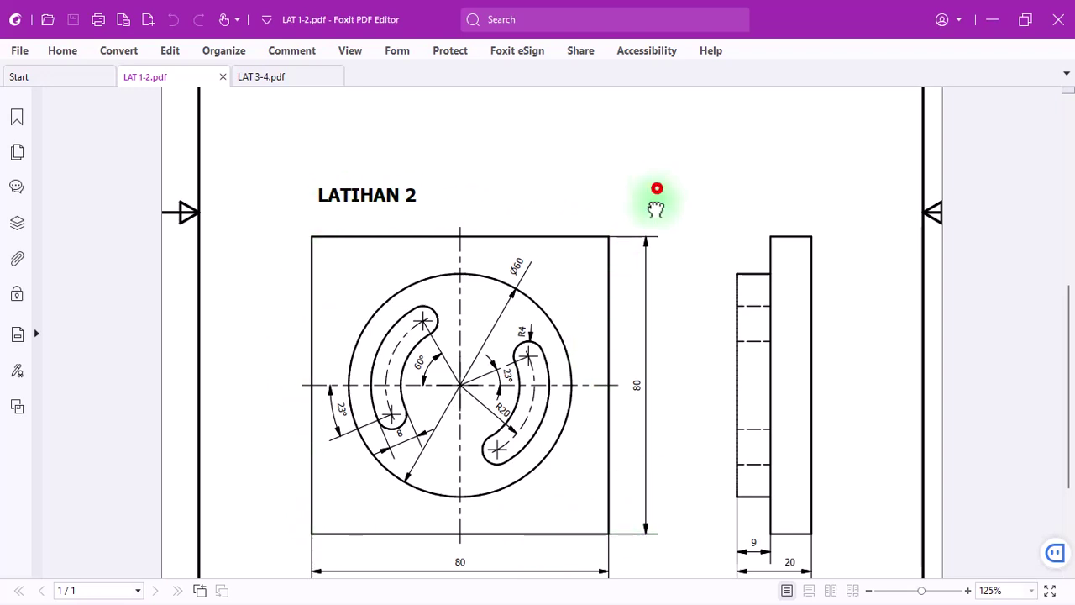
scroll(652, 477, up, 8)
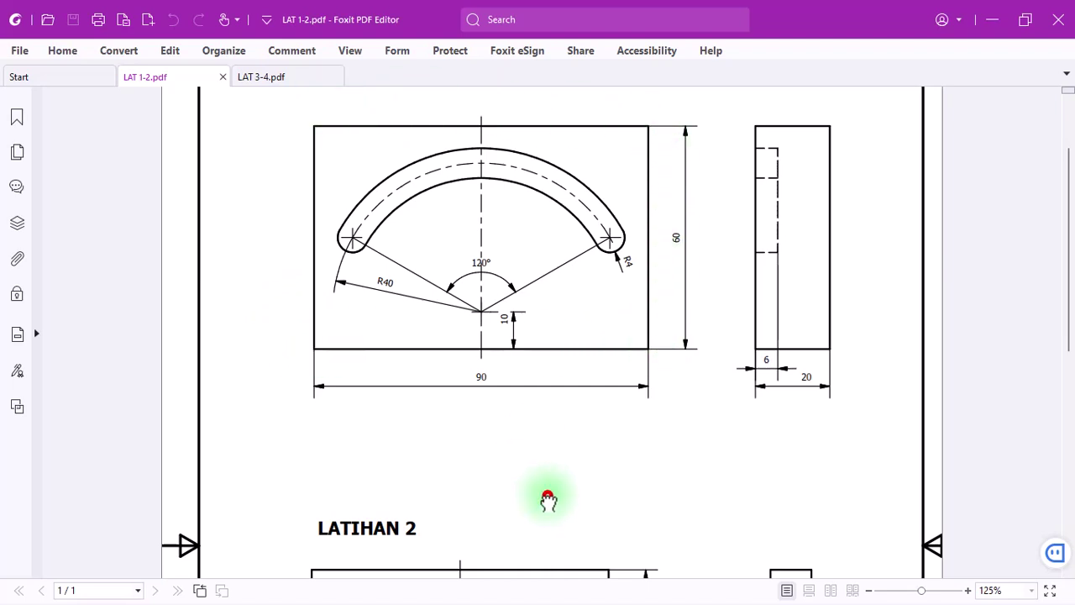
scroll(582, 113, down, 9)
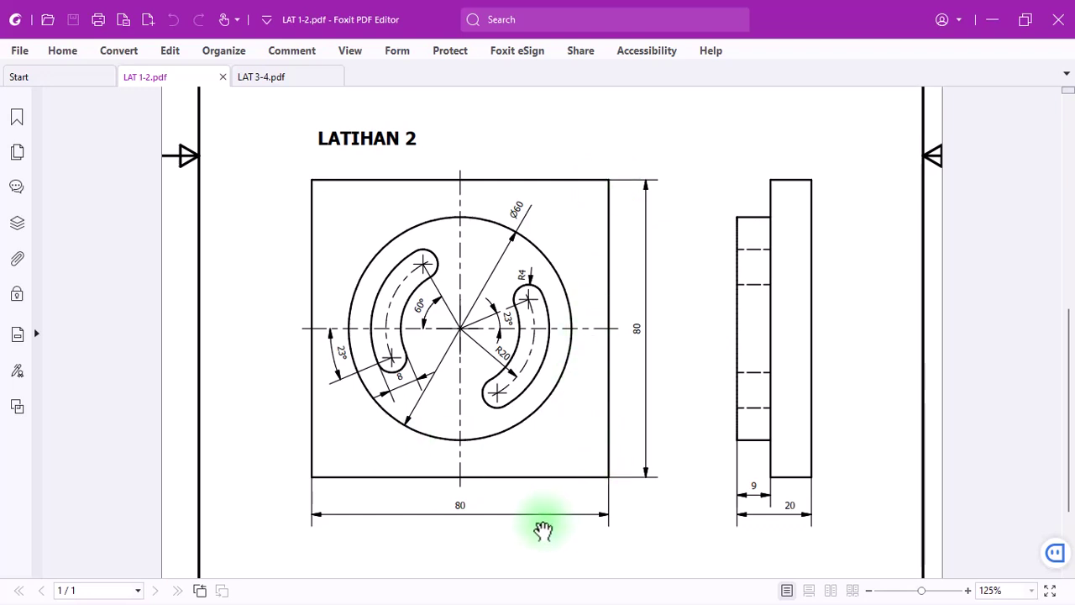
click(458, 522)
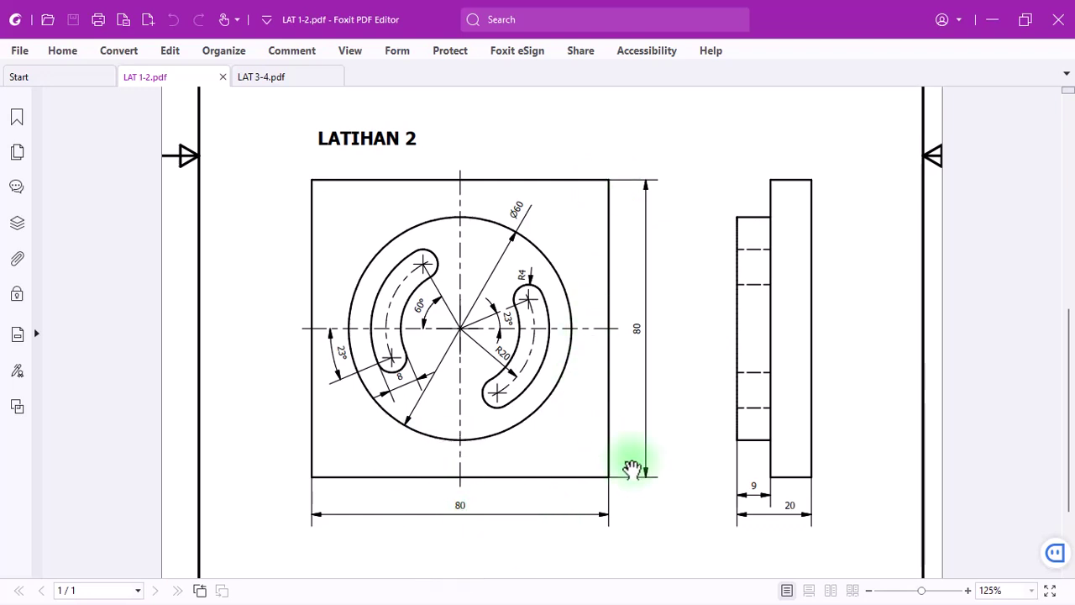
click(645, 333)
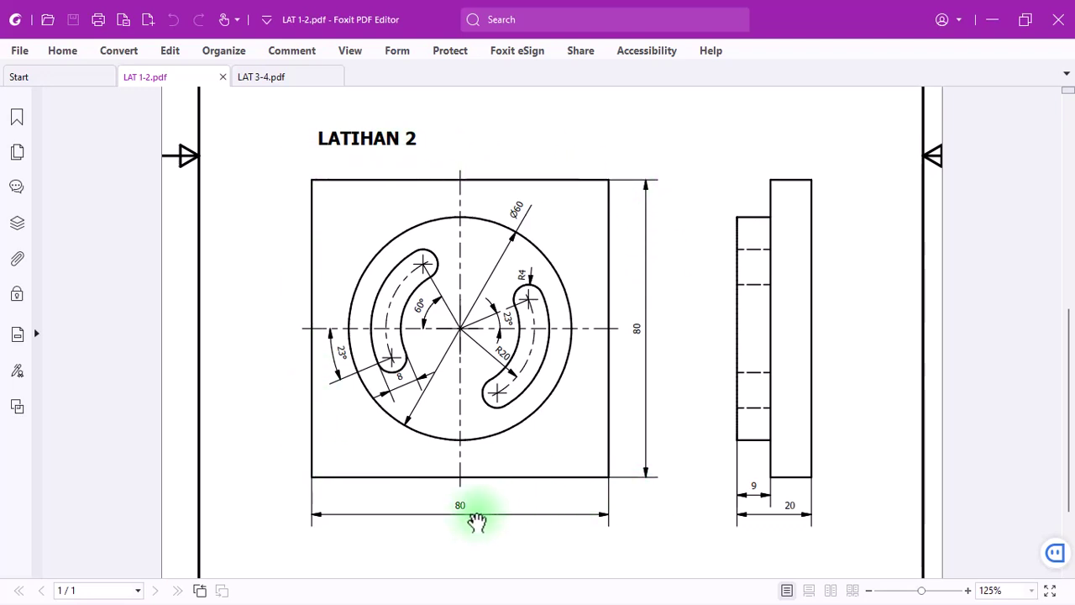
Switch to Mastercam, start a new empty part, toggle the axes display off and on again, and return to the wireframe tools.
key(alt+Tab)
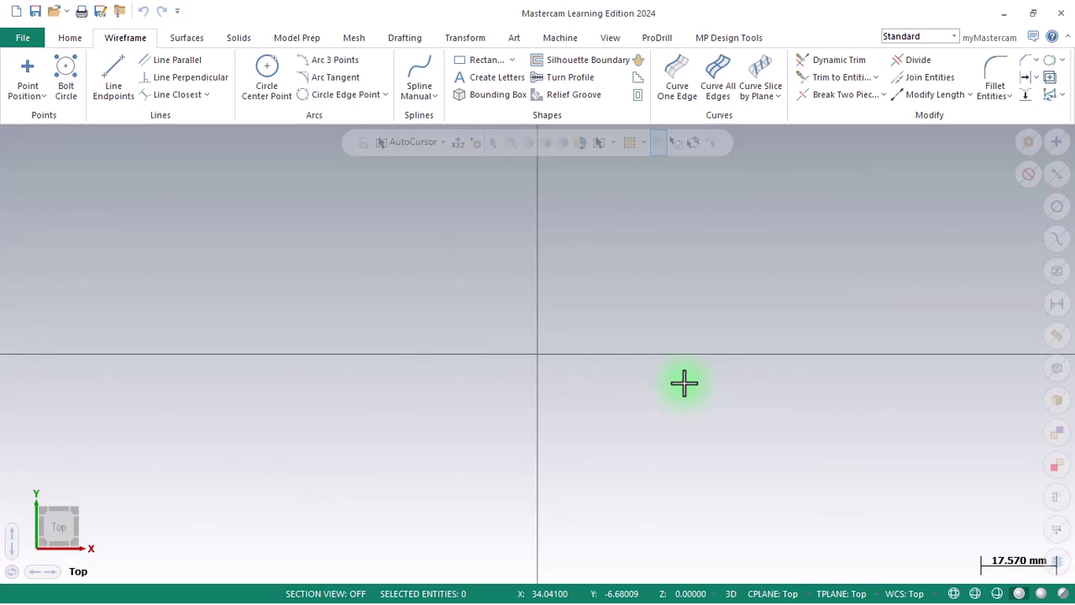
click(613, 37)
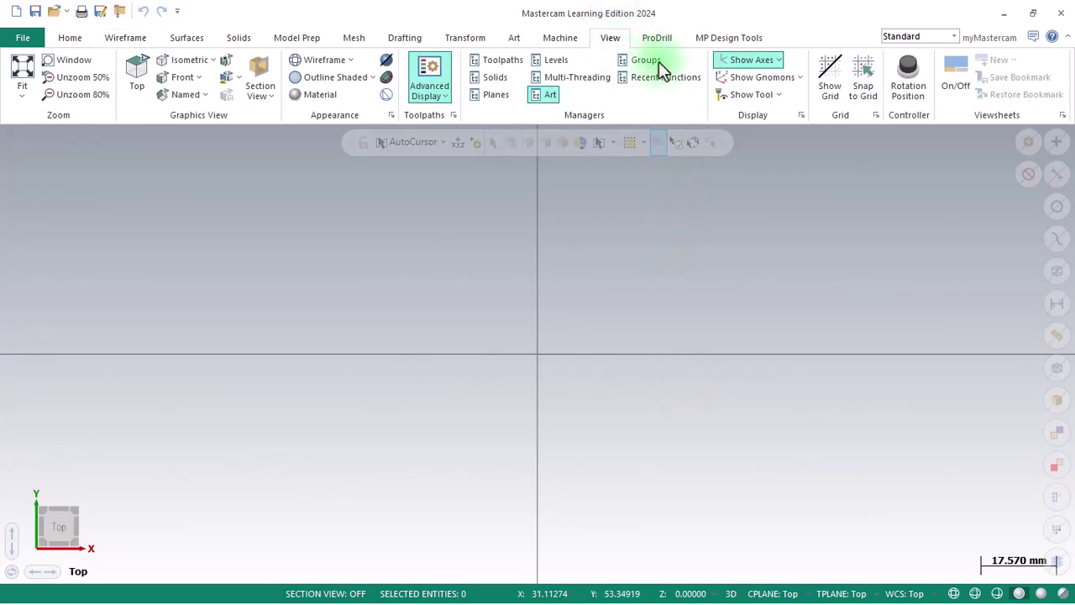
click(748, 61)
click(749, 60)
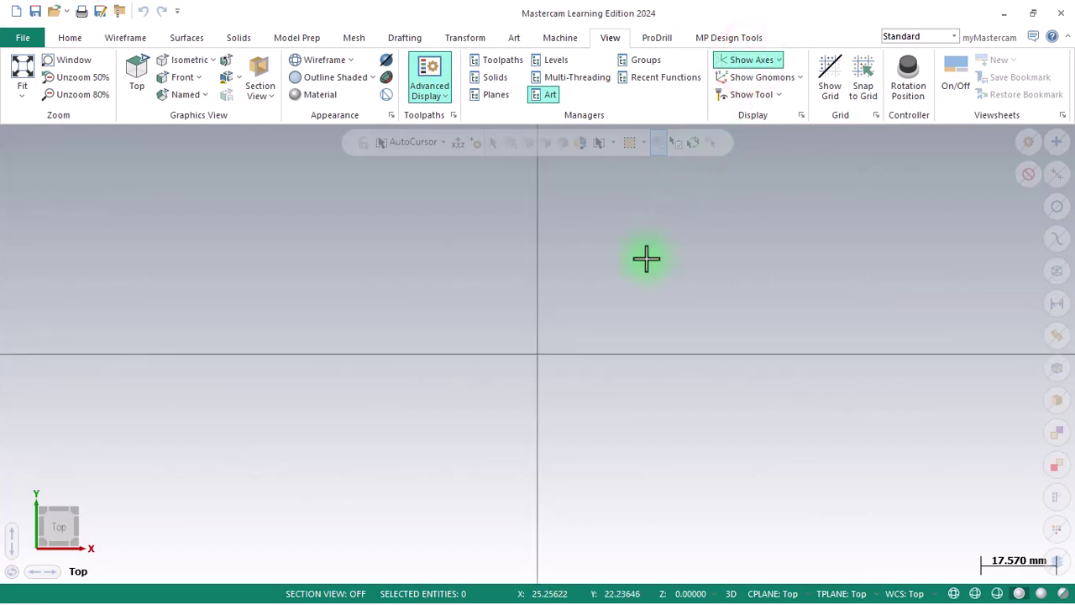
click(124, 38)
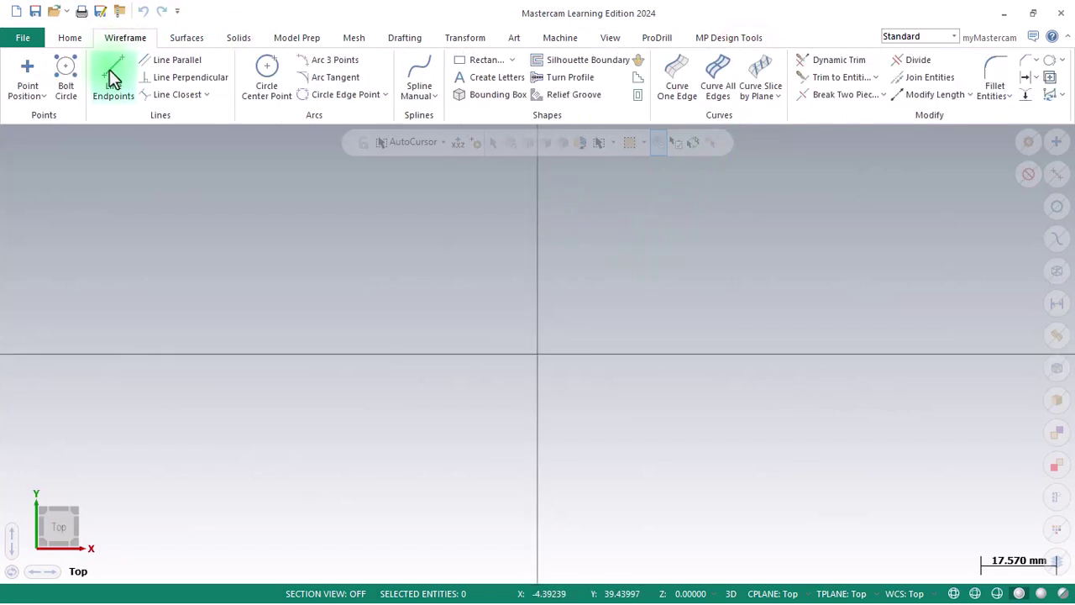
Draw a horizontal line from the origin along the positive X axis with a length of 80 mm.
click(110, 71)
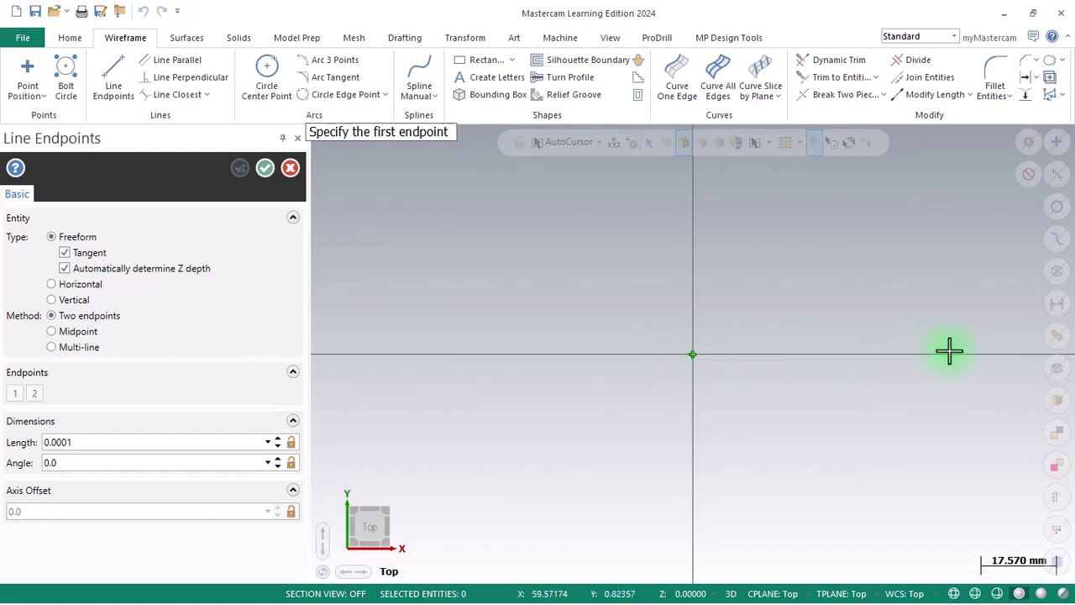
click(690, 353)
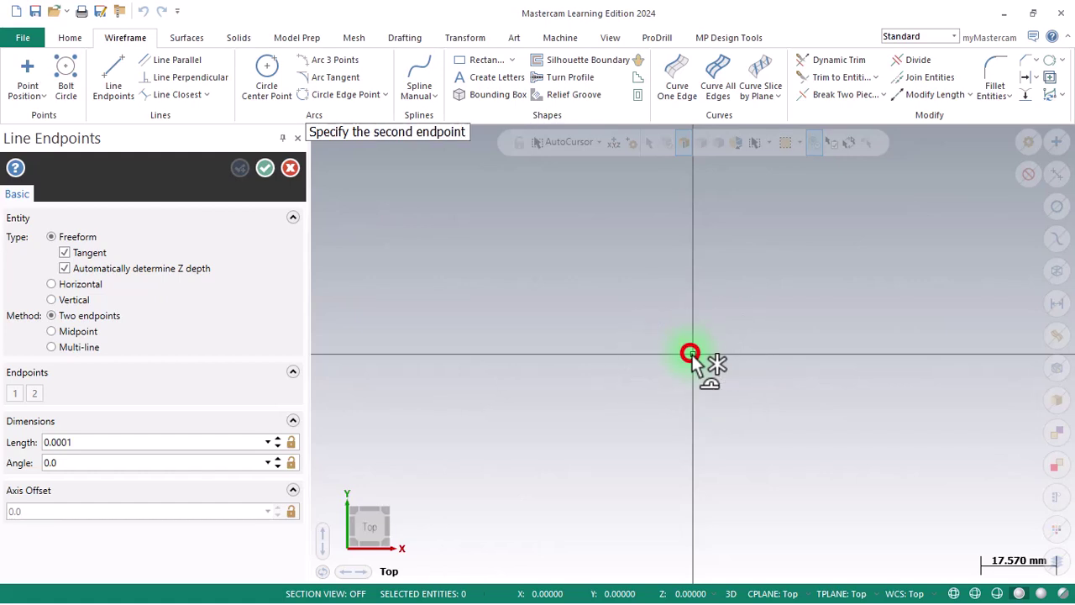
click(957, 354)
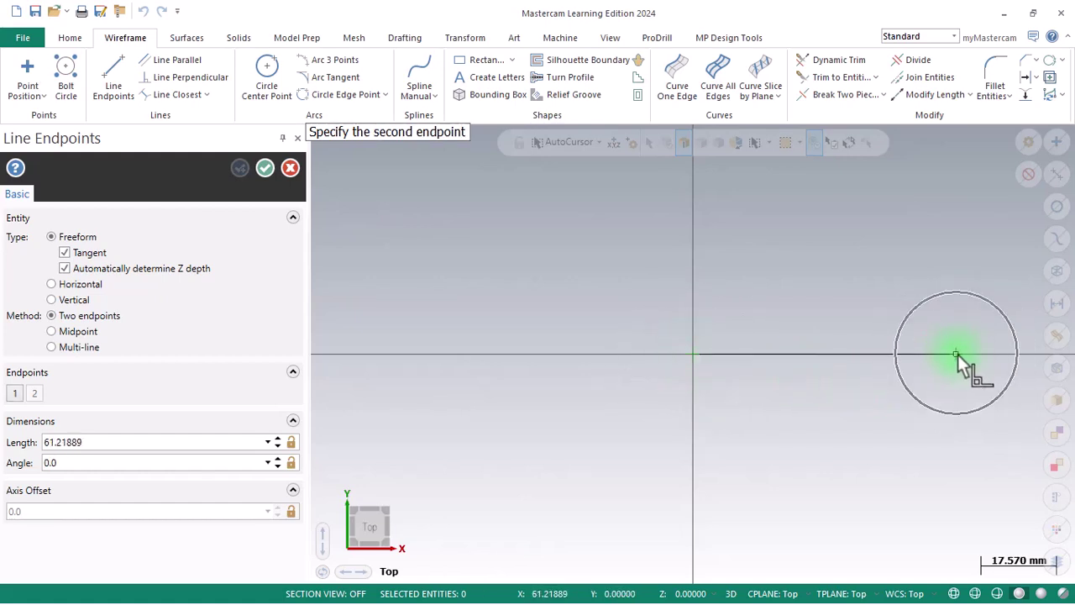
scroll(983, 375, up, 3)
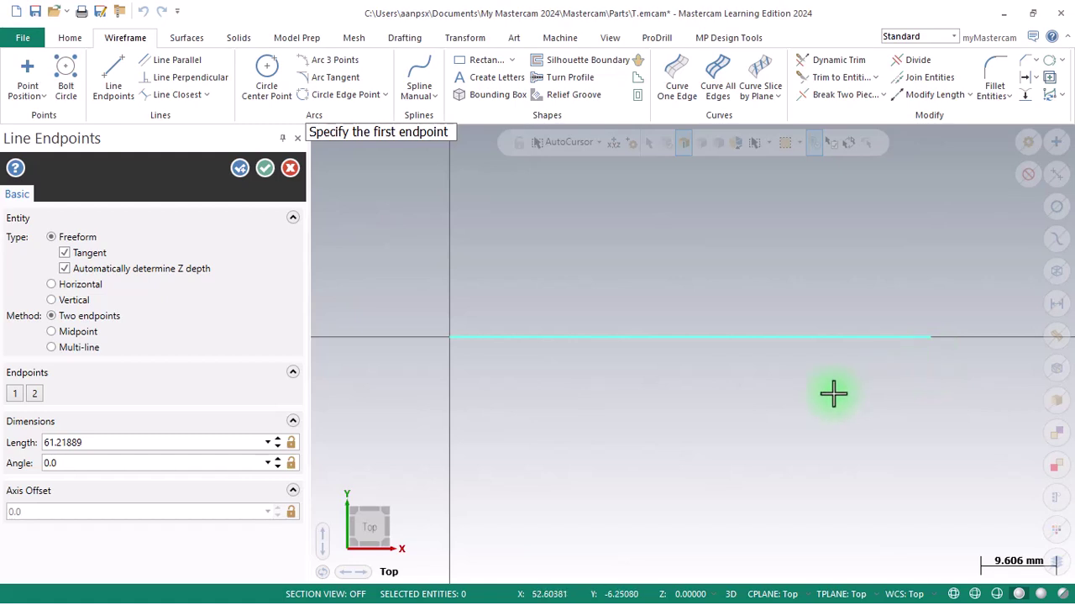
click(144, 441)
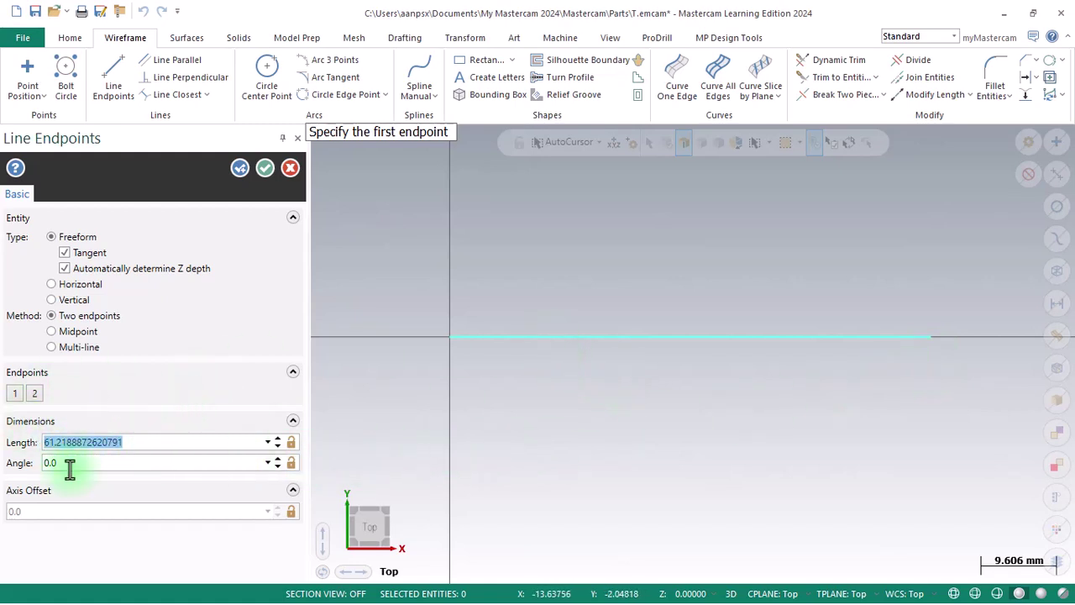
text(80)
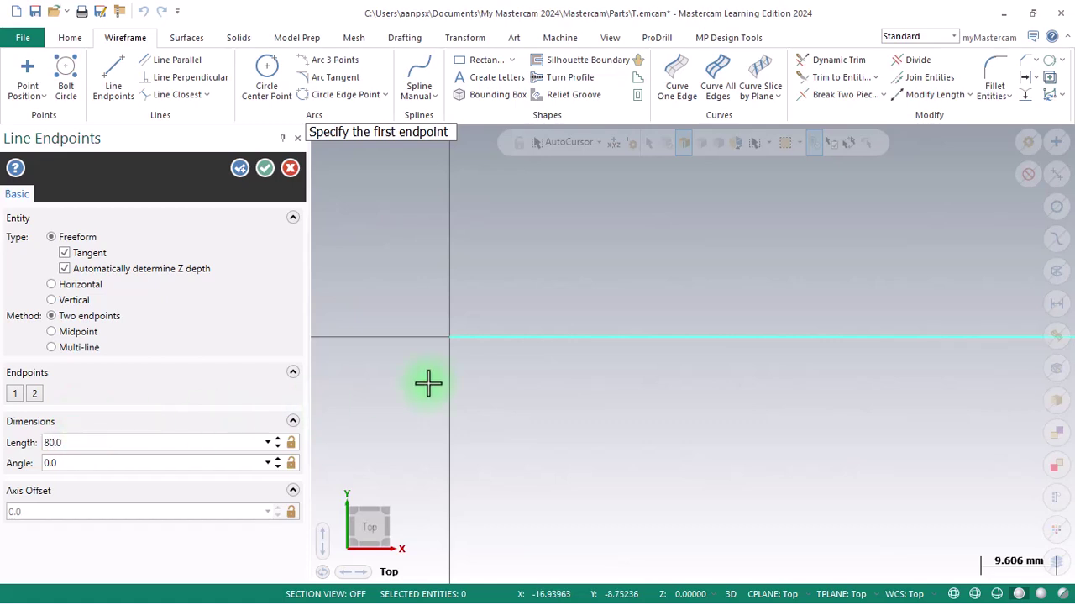
scroll(405, 305, down, 4)
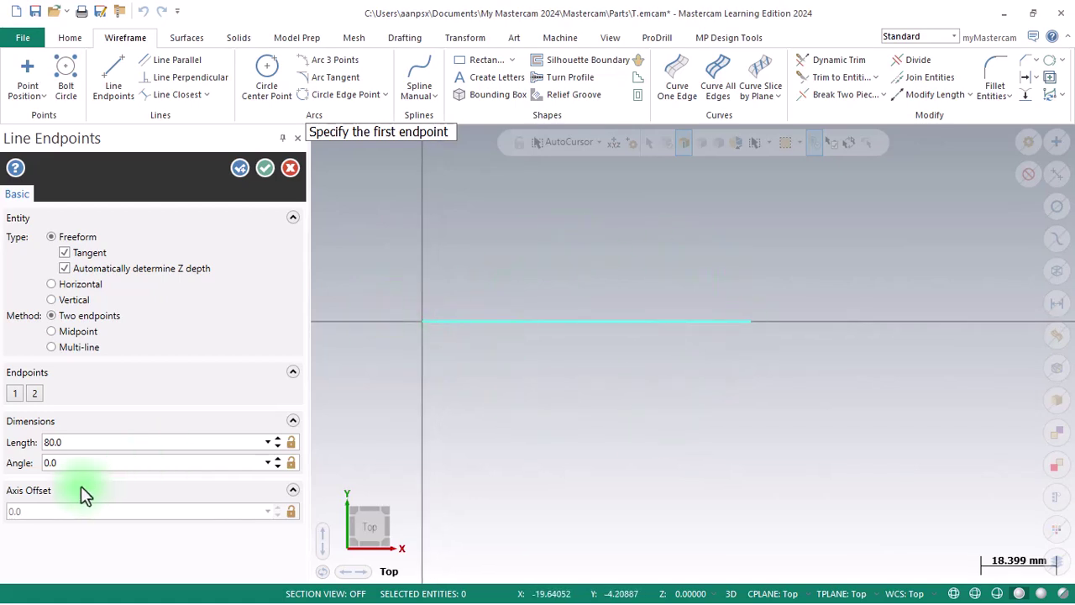
click(74, 441)
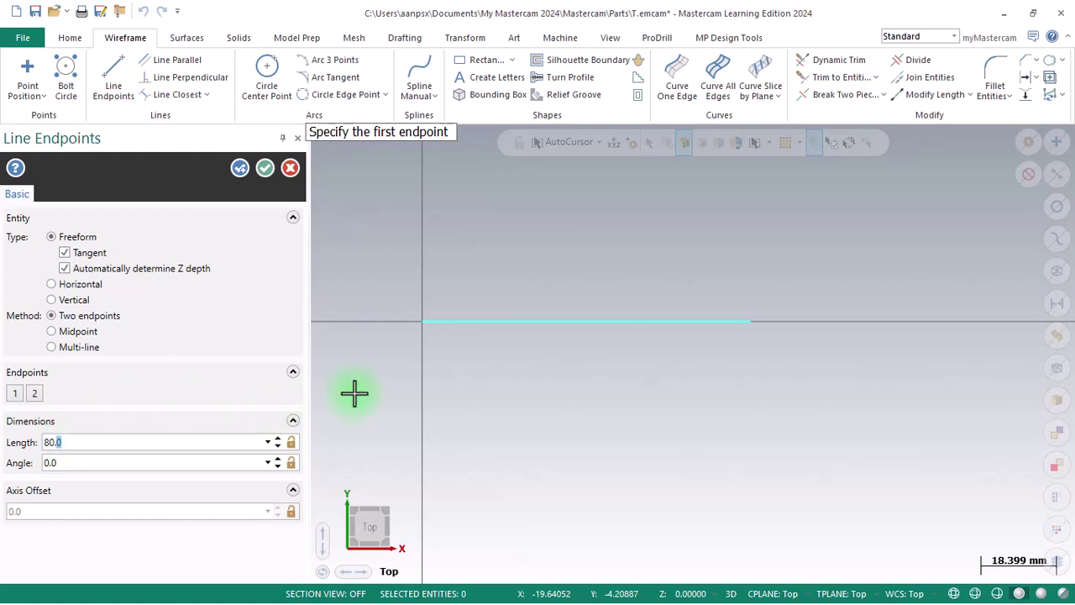
Draw a vertical line upward from the far end of the horizontal line and set its length to 80 mm.
click(751, 325)
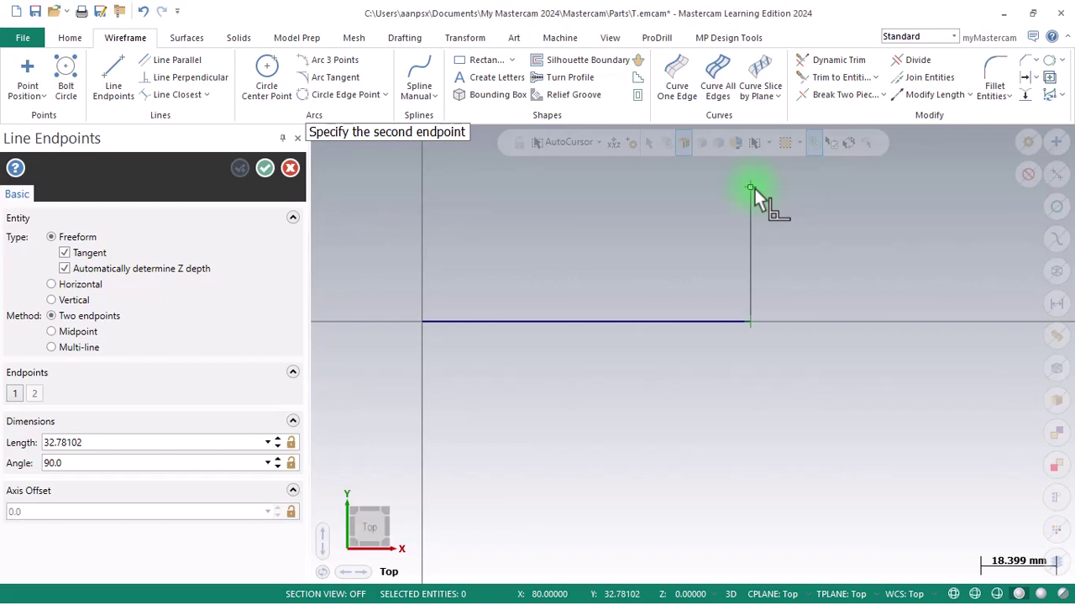
click(752, 186)
click(106, 443)
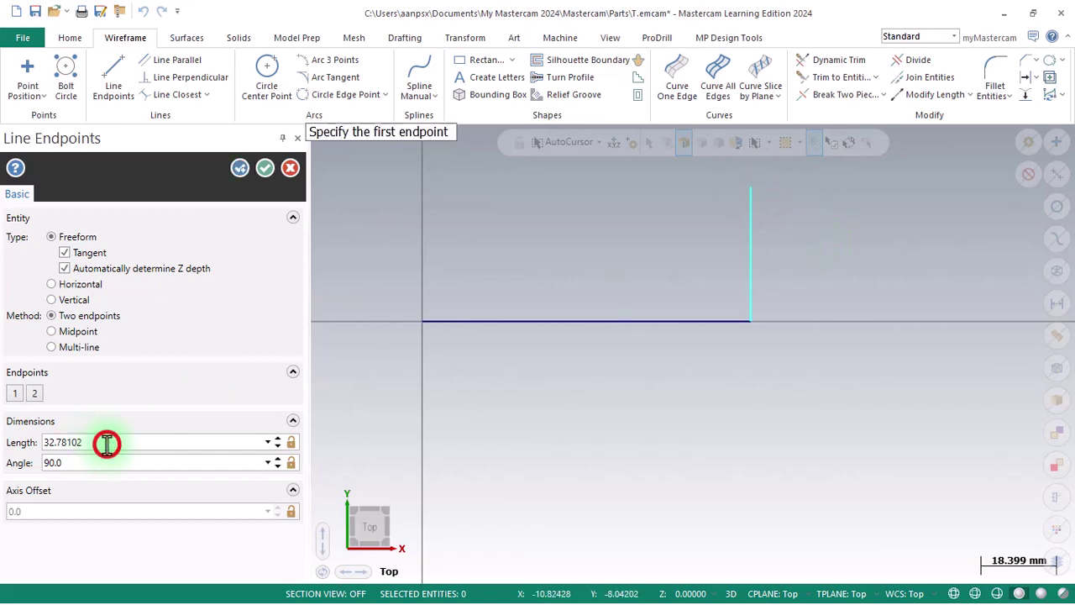
text(80)
key(Return)
Draw the square's upper edge from the top of the vertical line toward the Y axis, 80 mm long.
scroll(626, 484, down, 3)
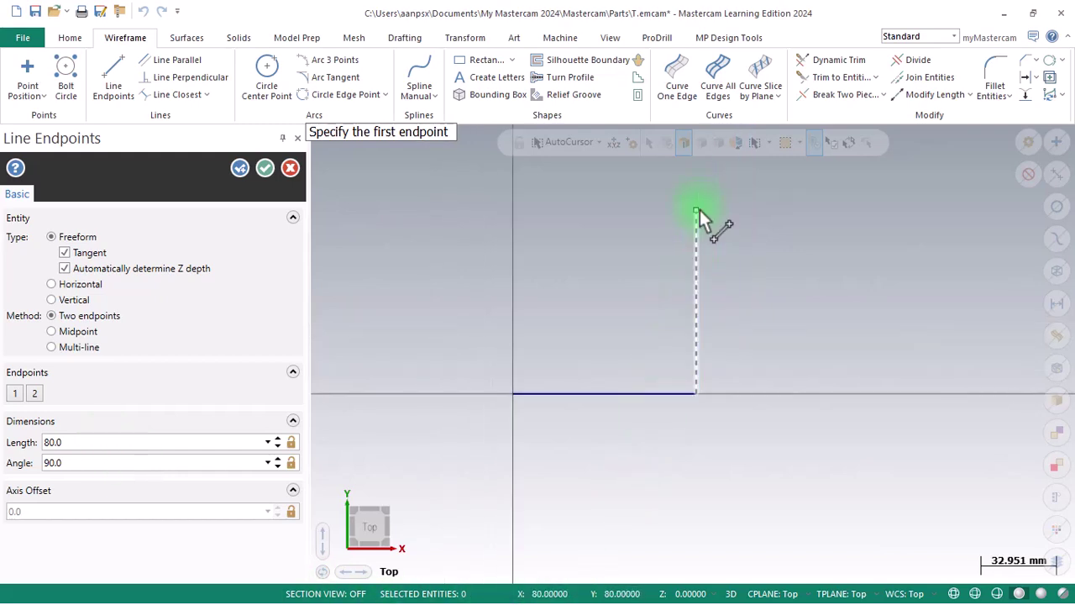
click(698, 207)
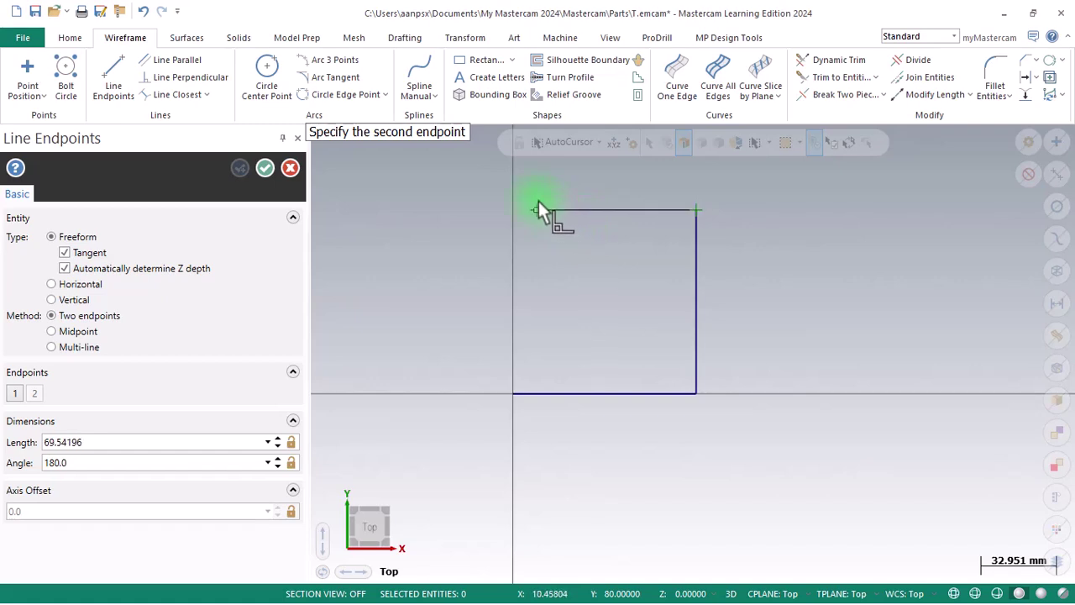
click(538, 209)
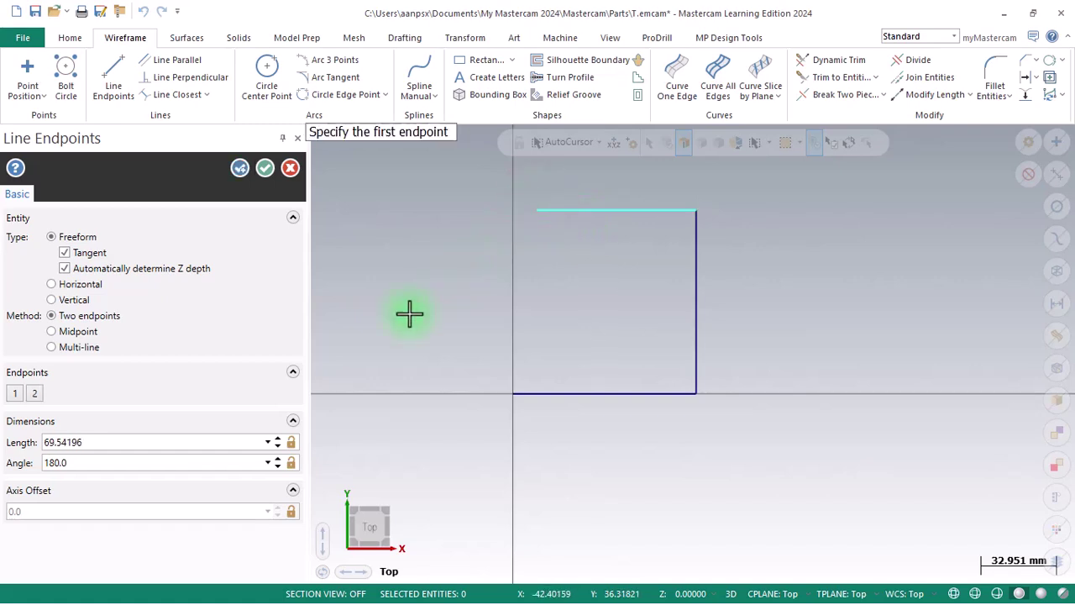
double_click(109, 441)
text(80)
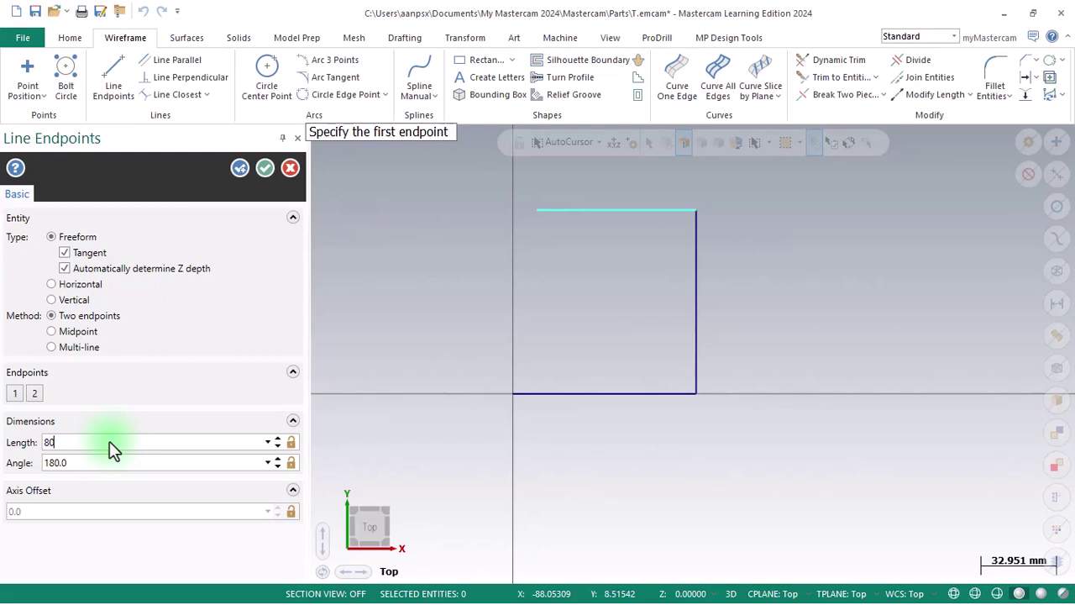
key(Return)
Close the square with a line from the upper edge's free end to the origin, and finish the Line Endpoints command.
click(509, 215)
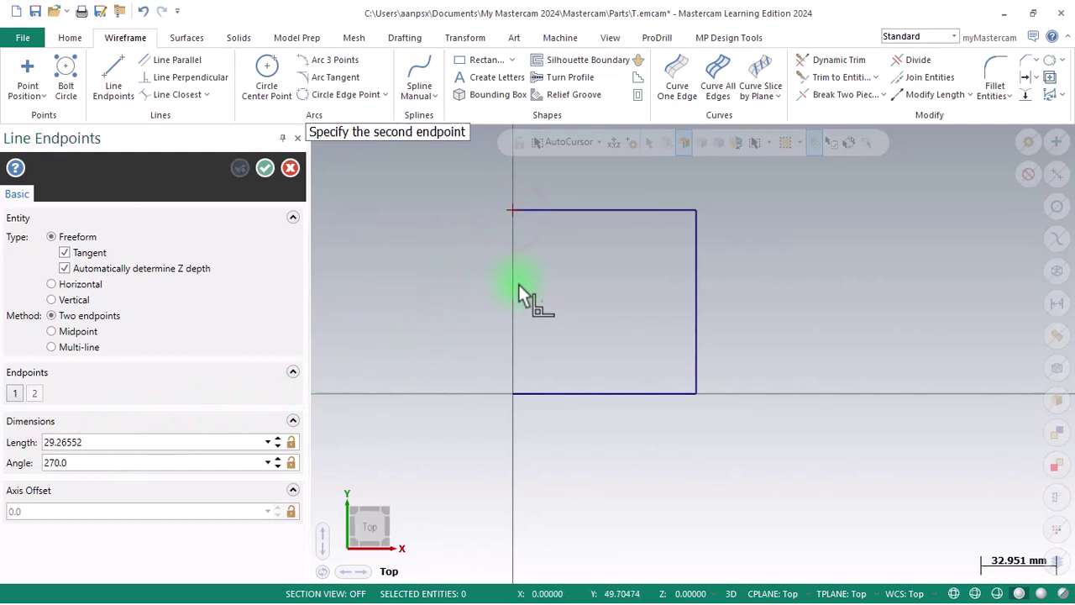
click(513, 395)
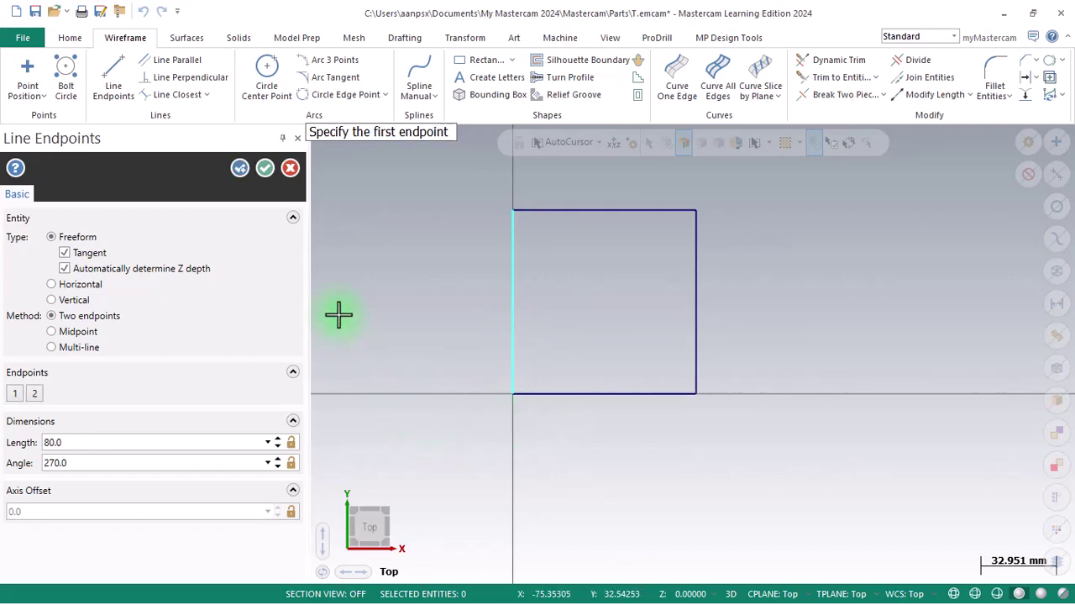
click(265, 168)
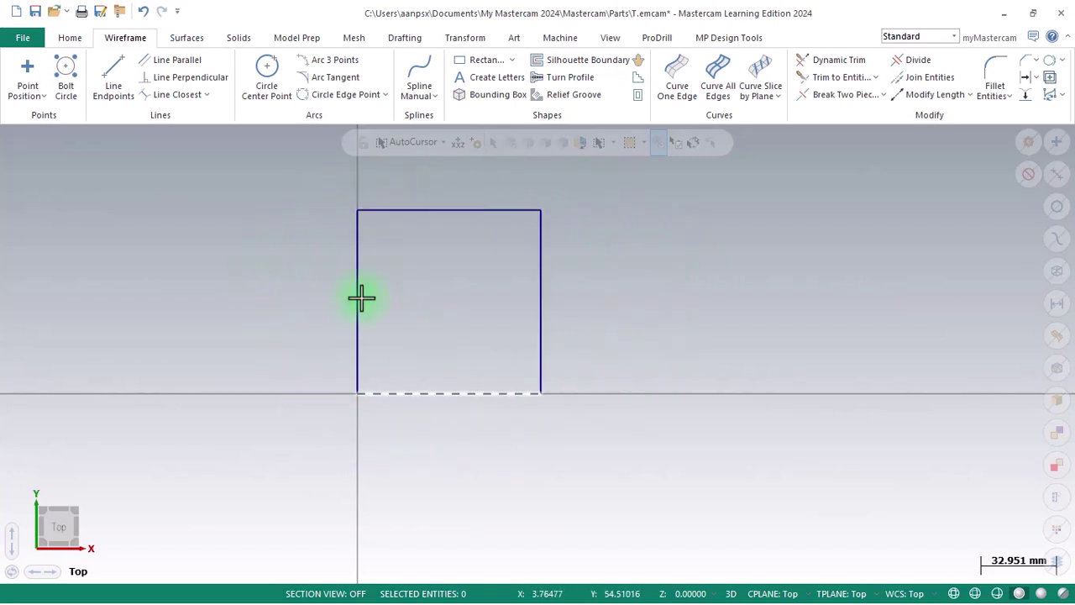
Switch to Foxit to check the plate's width and height in the LATIHAN 2 drawing, and return to Mastercam.
key(alt+Tab)
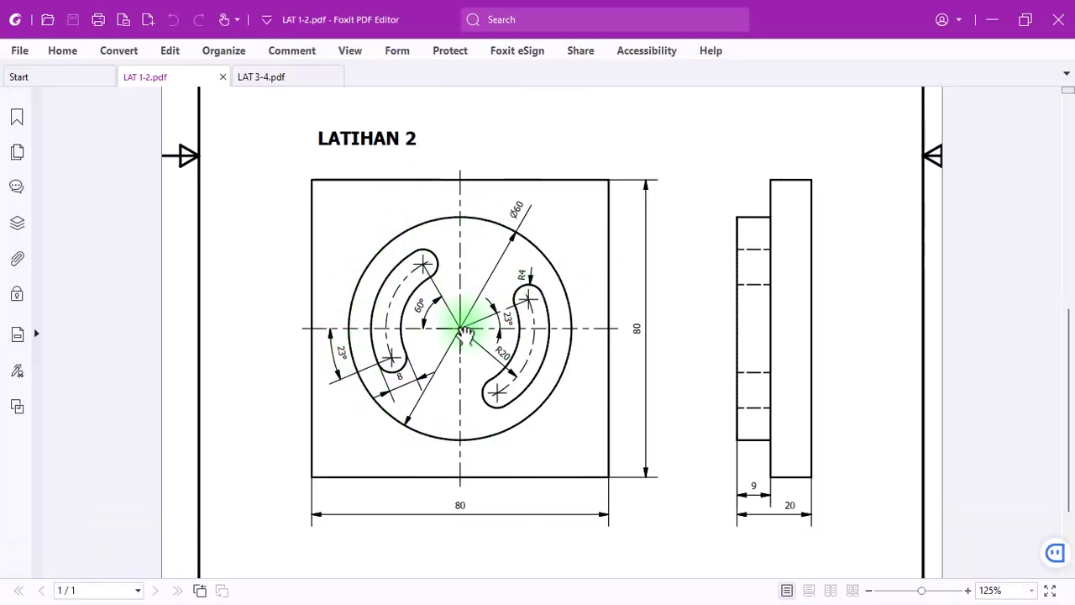
click(462, 504)
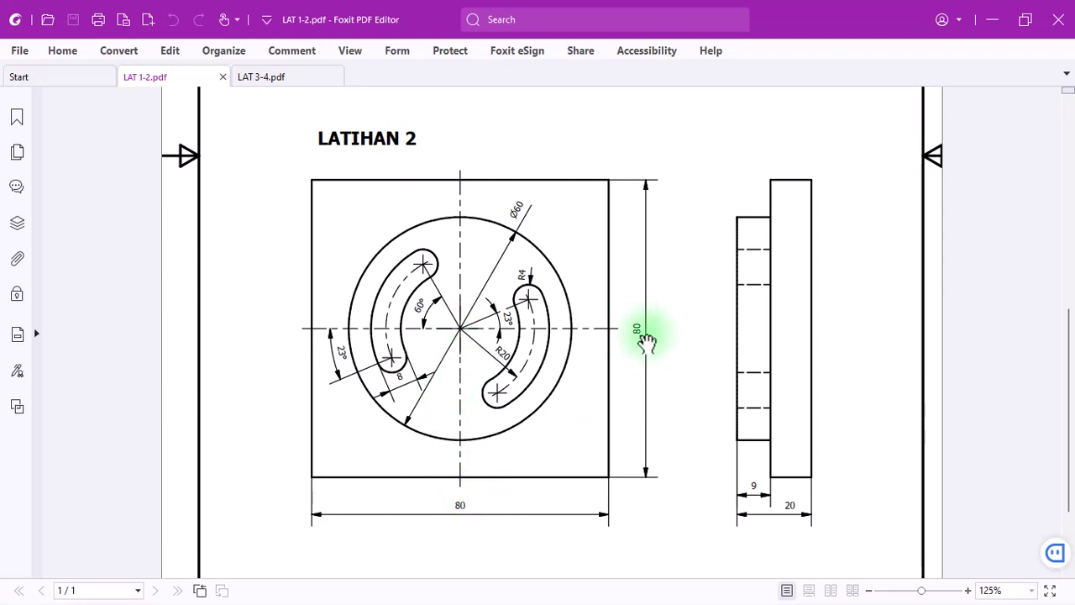
key(alt+Tab)
Draw a circle centred at 40,40 with a radius of about 53.8 mm using Circle Center Point.
click(266, 69)
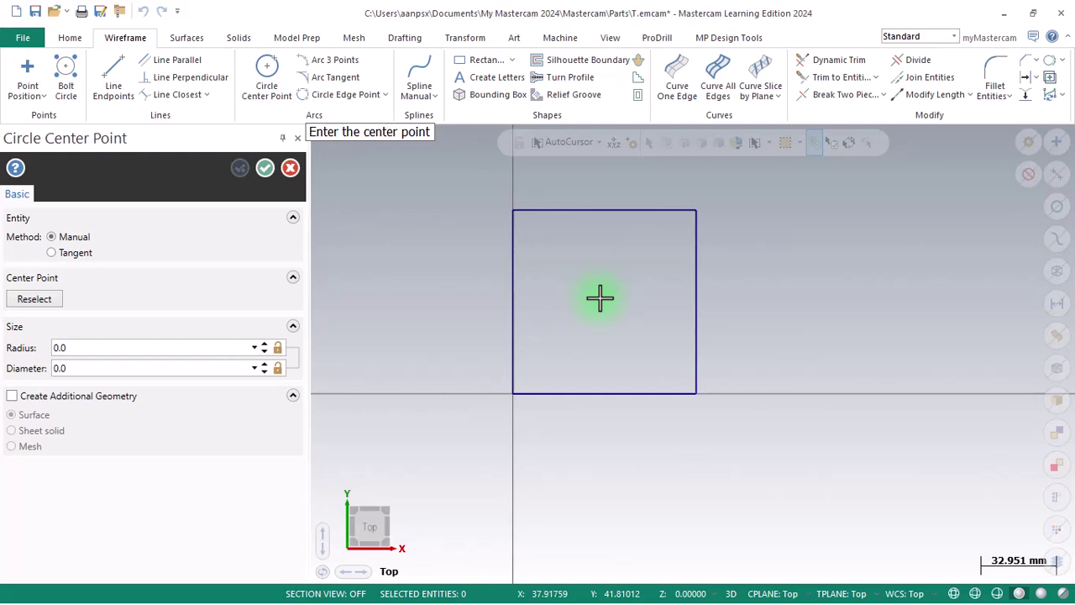
text(40,40)
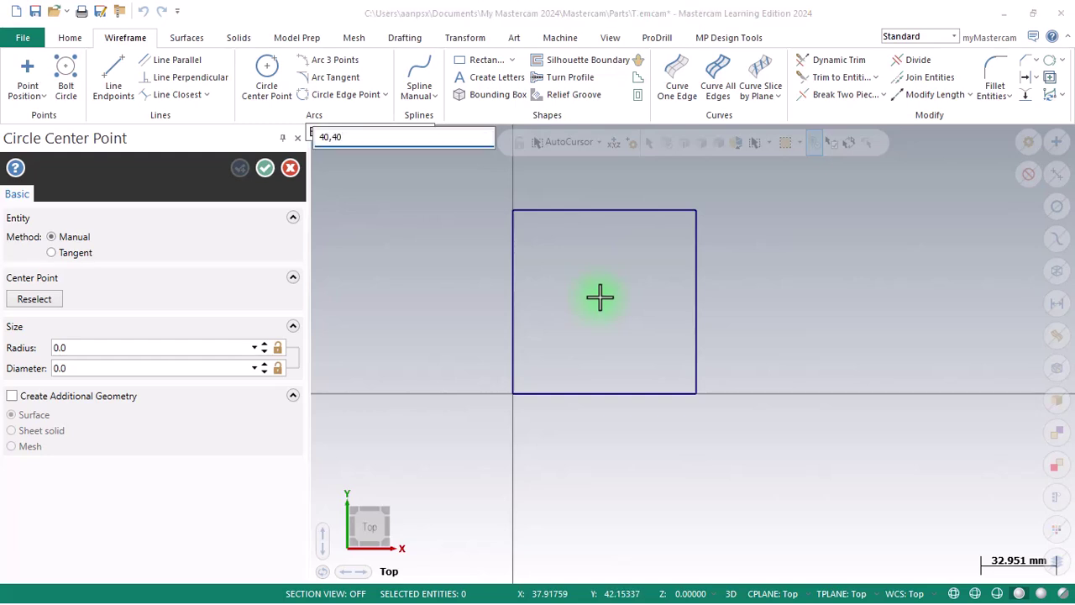
key(Return)
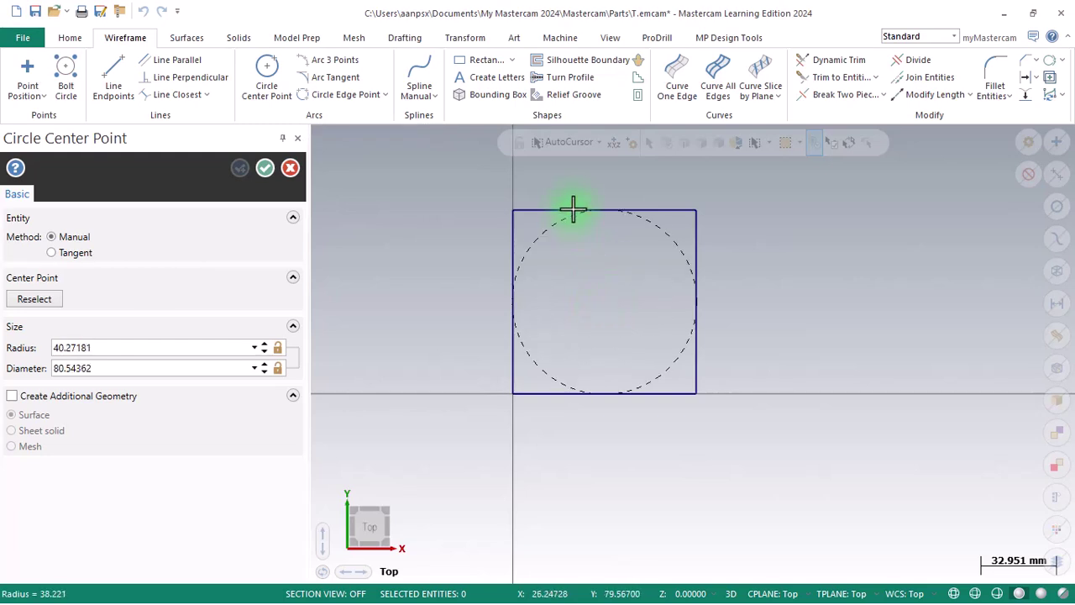
click(572, 182)
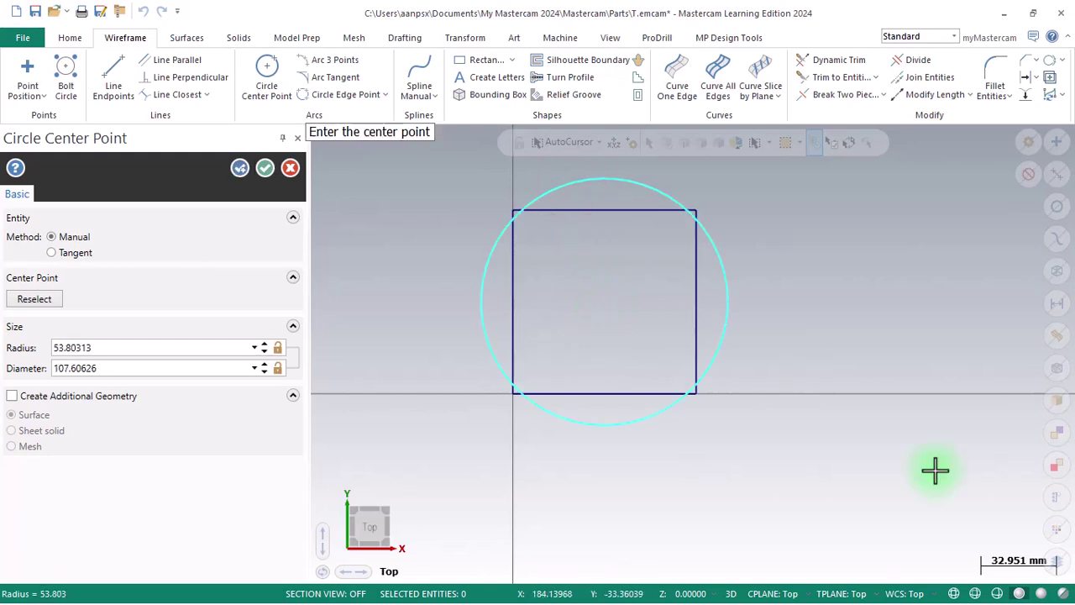
double_click(121, 347)
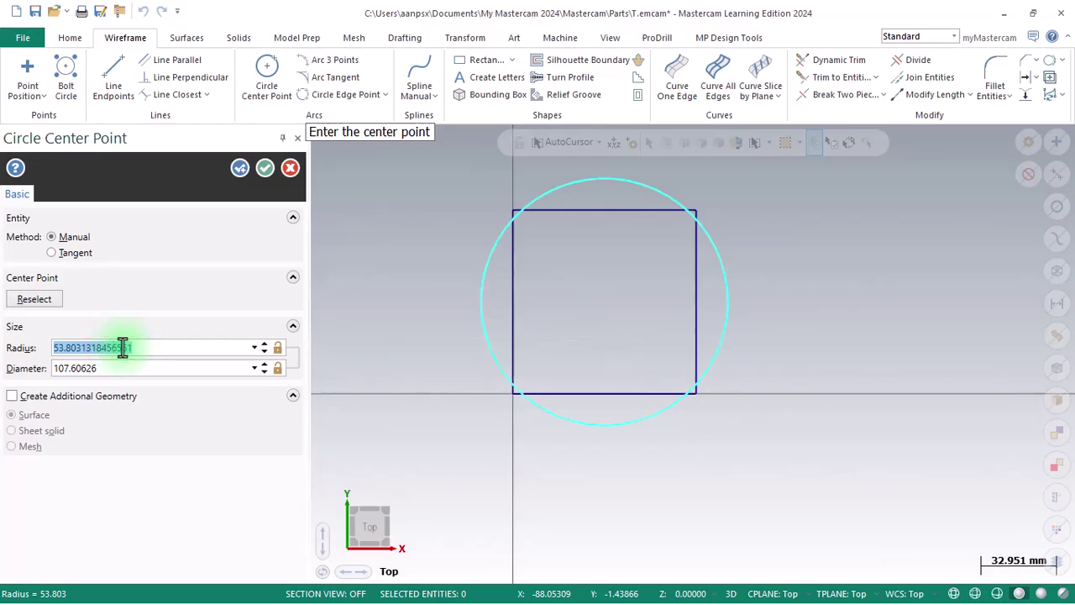
Switch to Foxit to look up the large circle's diameter in the LATIHAN 2 drawing, and return to Mastercam.
key(alt+Tab)
click(527, 220)
click(527, 221)
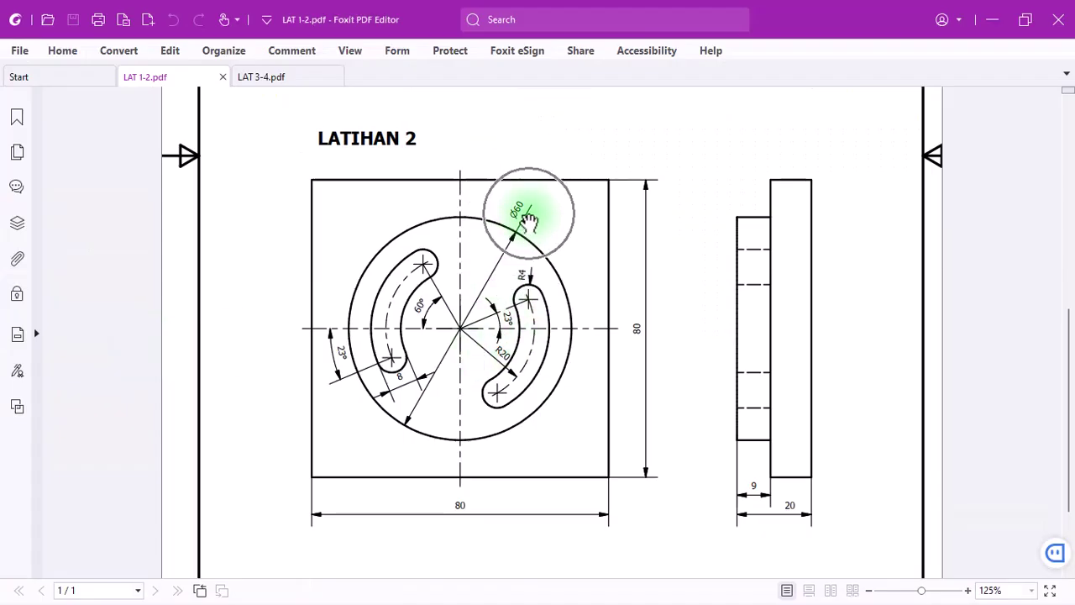
key(alt+Tab)
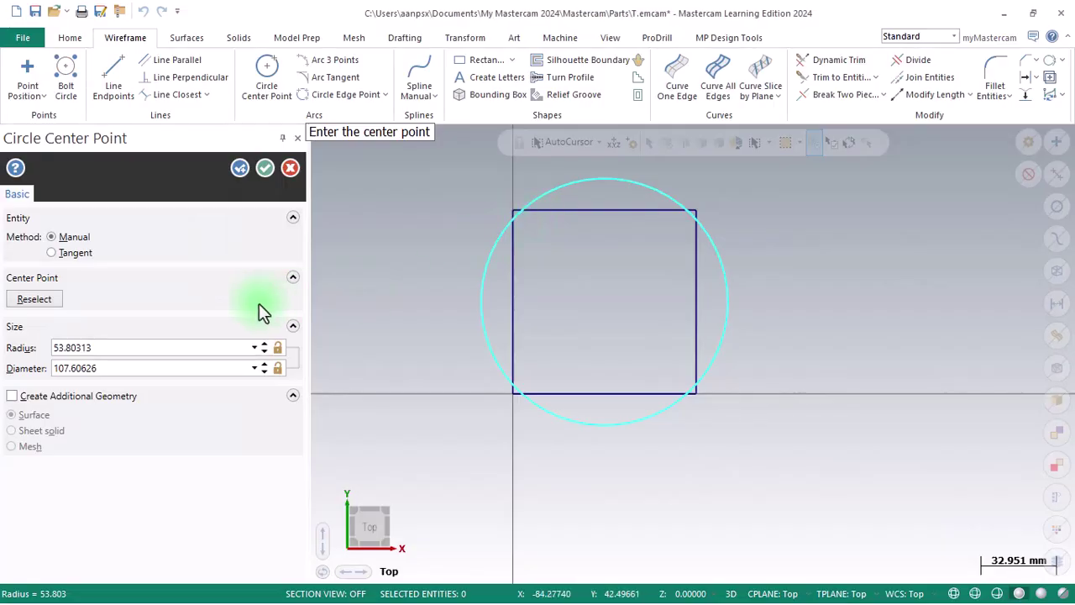
Set the circle's diameter to 60 mm and finish the Circle Center Point command.
click(116, 368)
text(60)
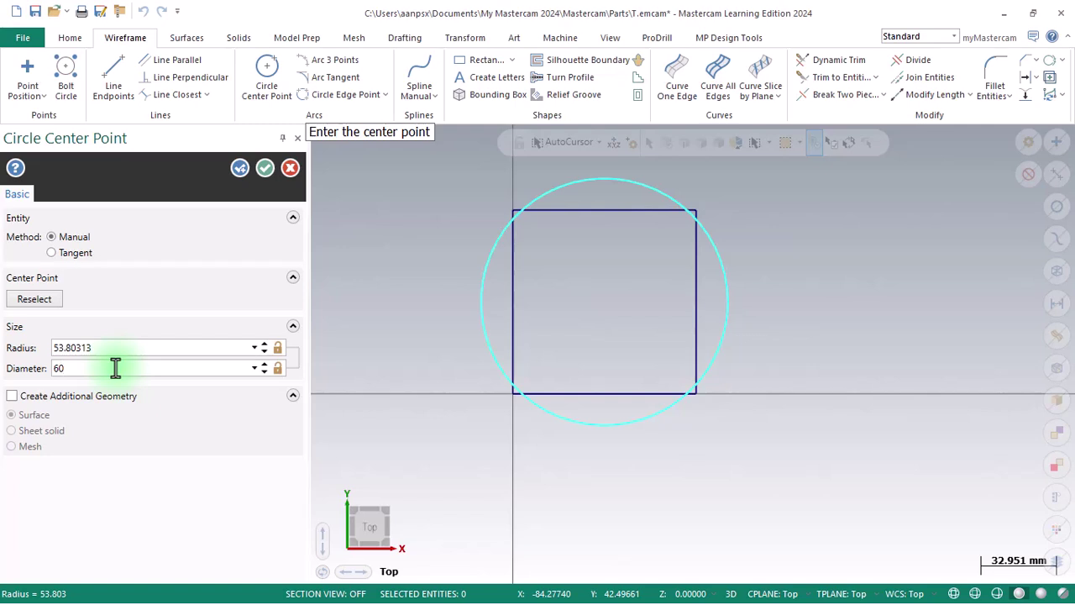
key(Return)
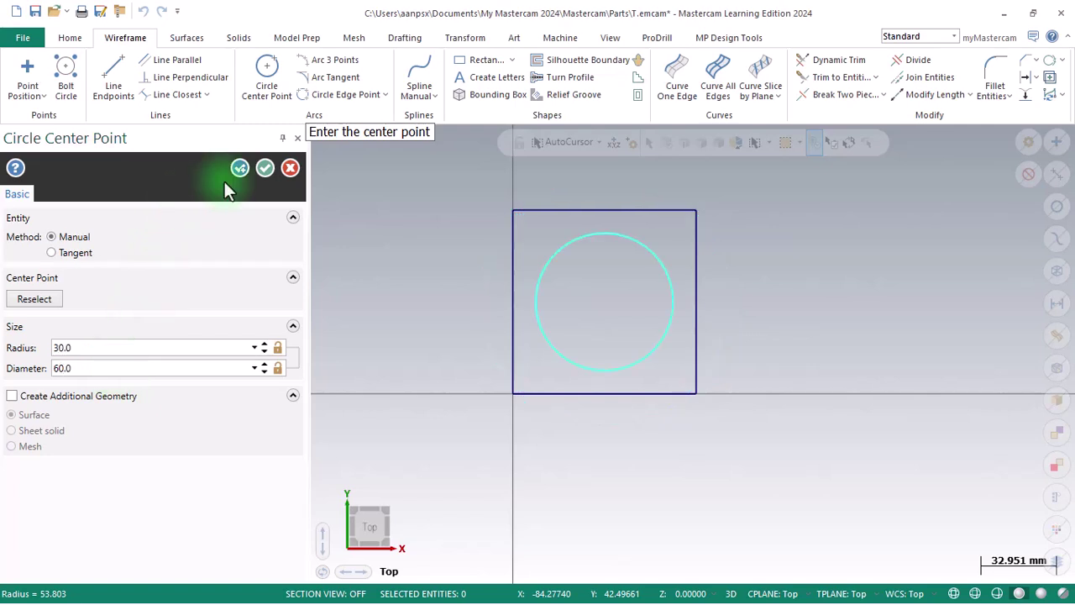
click(263, 168)
click(263, 168)
click(262, 168)
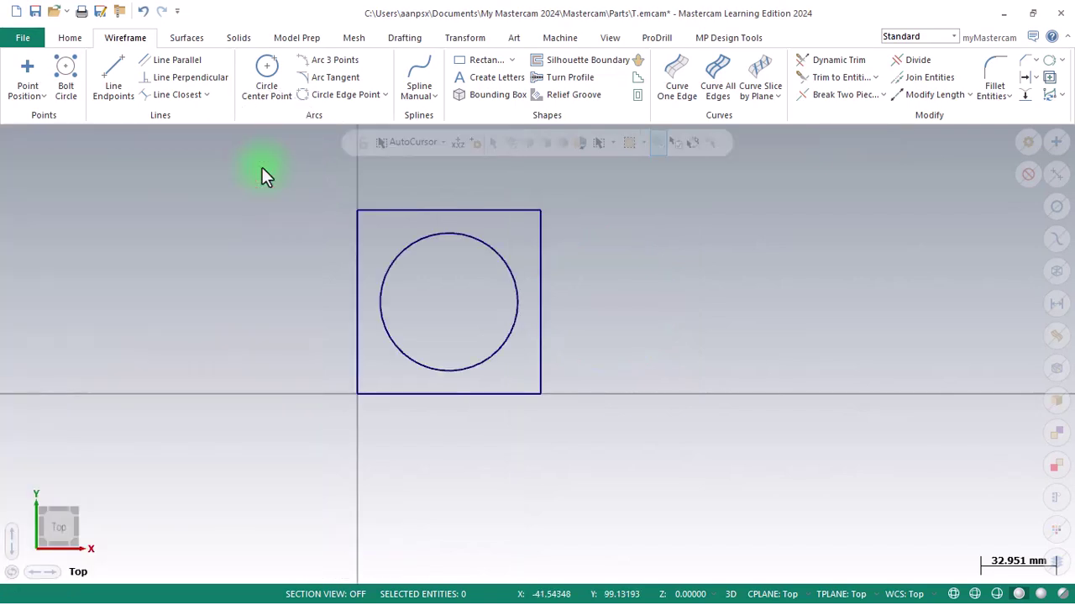
Consult the LATIHAN 2 drawing, and in Mastercam draw a polar arc about the circle's centre, radius about 72.5 mm, start angle 23°, end angle 300°.
key(alt+Tab)
click(385, 97)
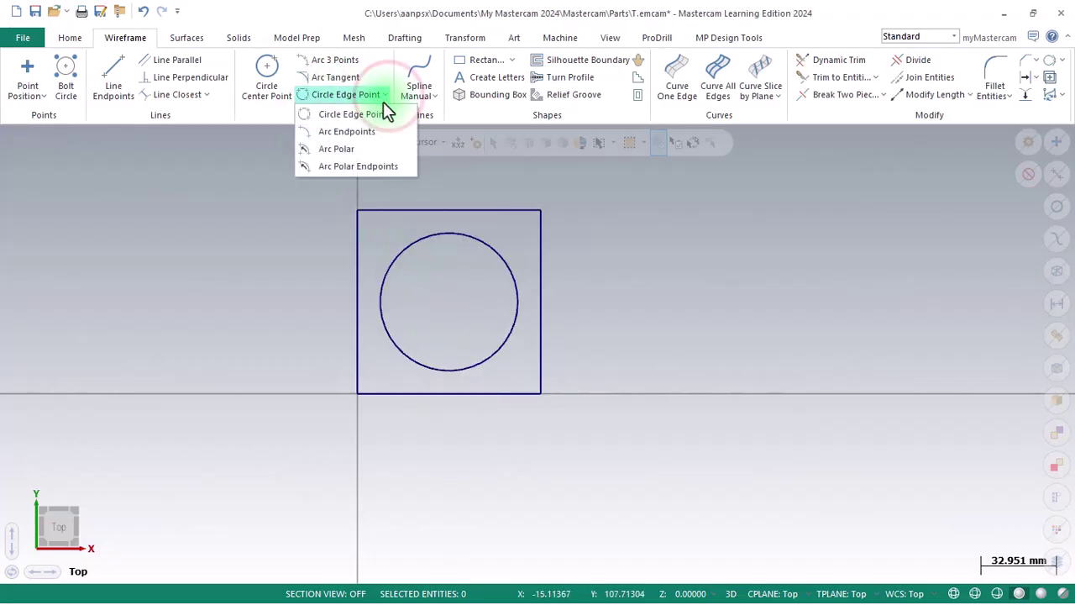
click(362, 152)
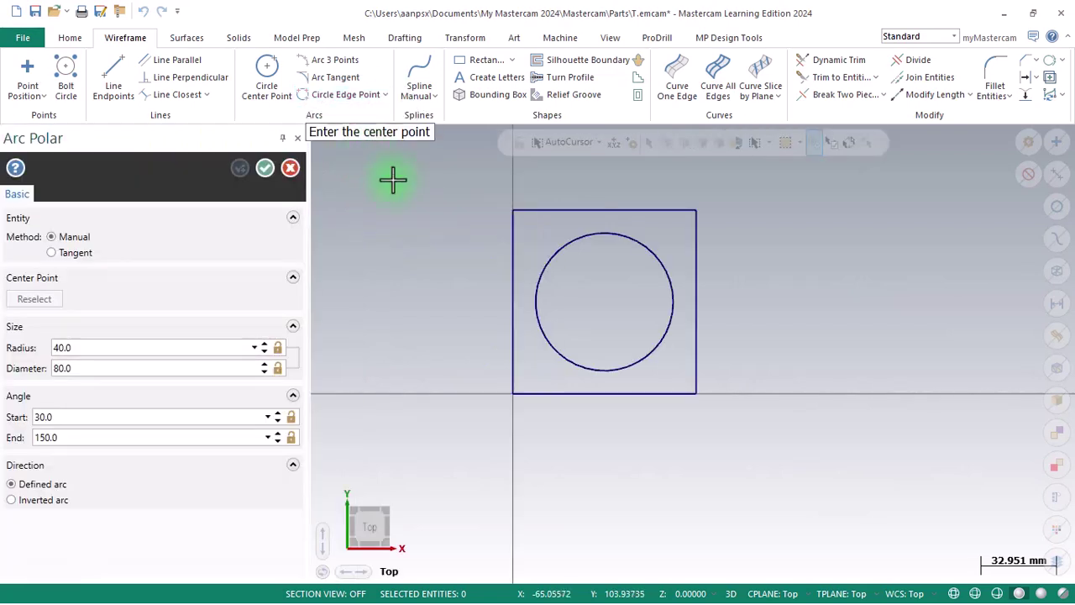
click(608, 304)
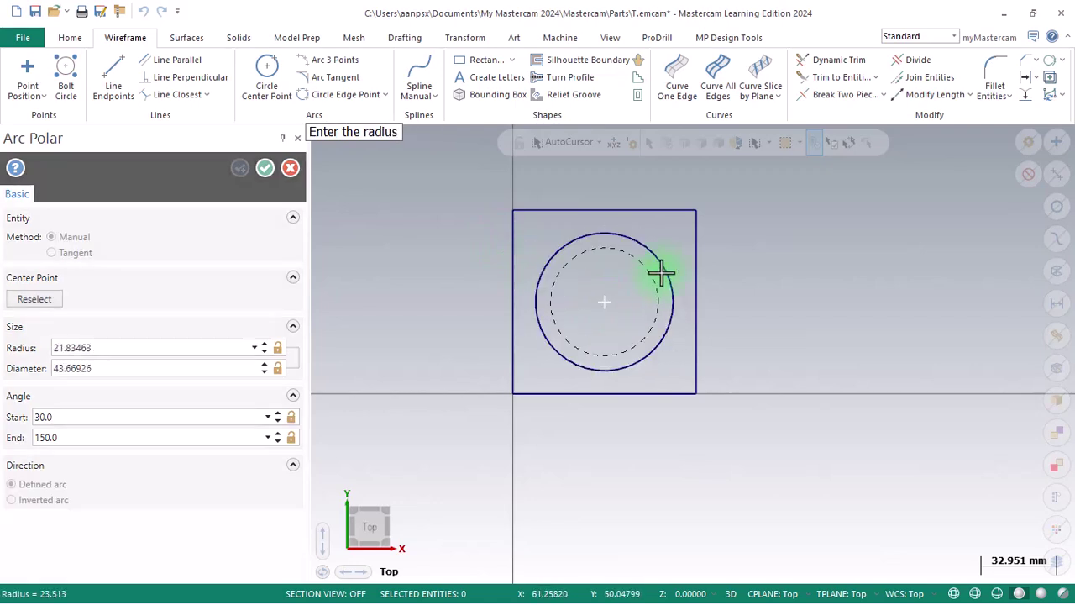
click(750, 222)
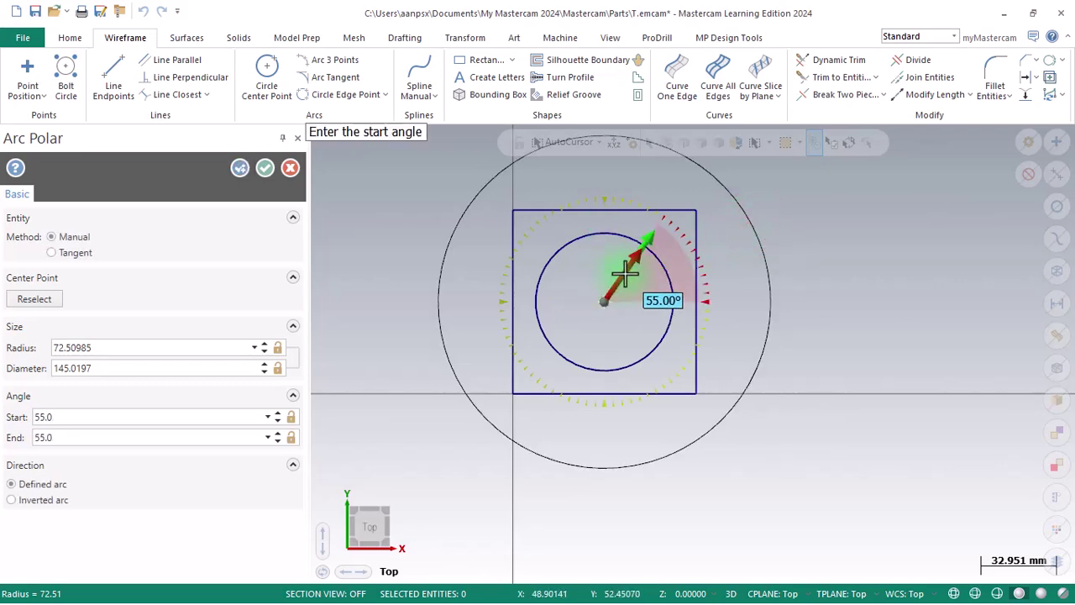
text(23)
key(Return)
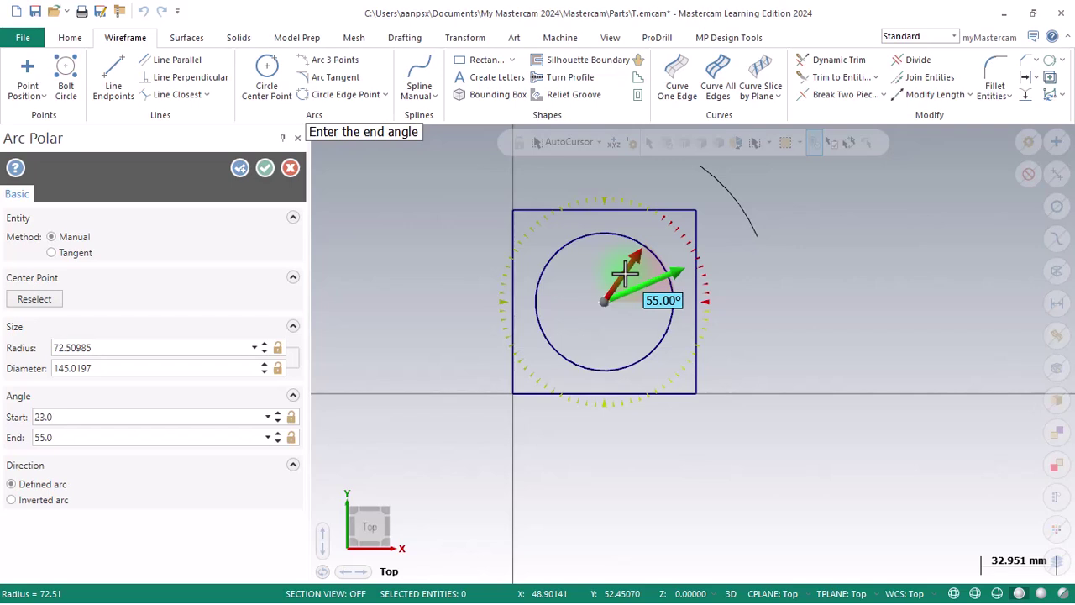
text(300)
key(Return)
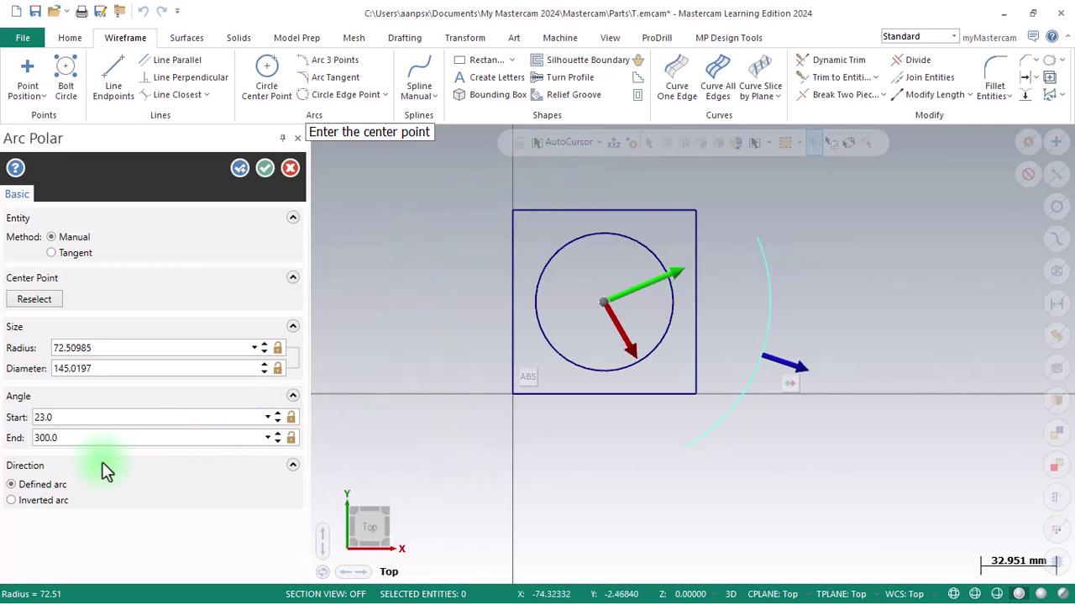
Compare the Inverted arc and Defined arc directions of the polar arc and leave it on Defined arc.
click(36, 501)
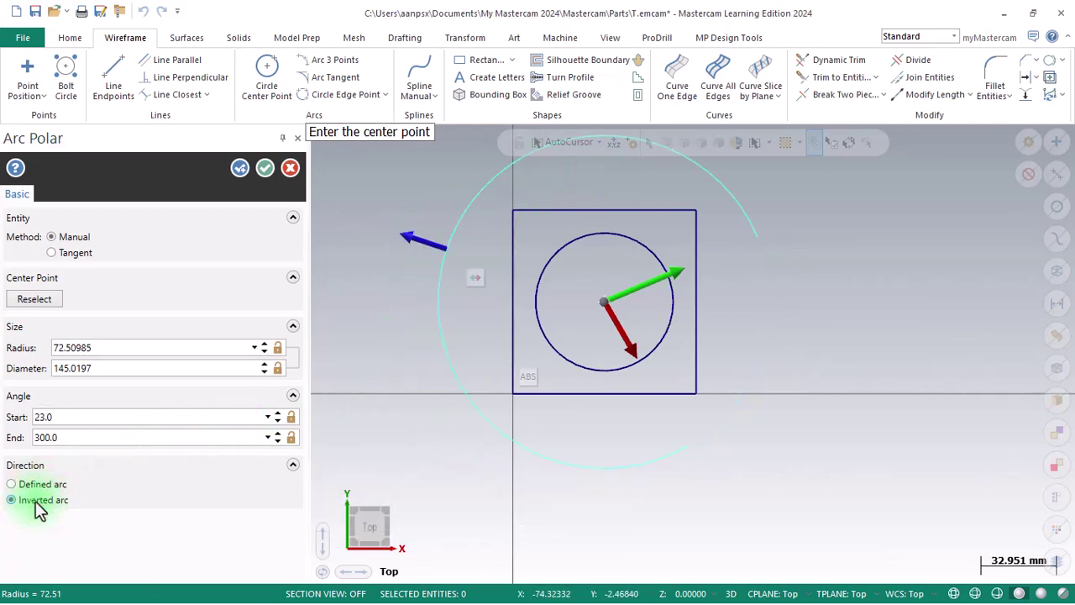
click(34, 485)
click(38, 501)
click(38, 486)
click(42, 502)
click(38, 483)
click(39, 503)
click(38, 484)
click(39, 484)
click(40, 500)
click(40, 484)
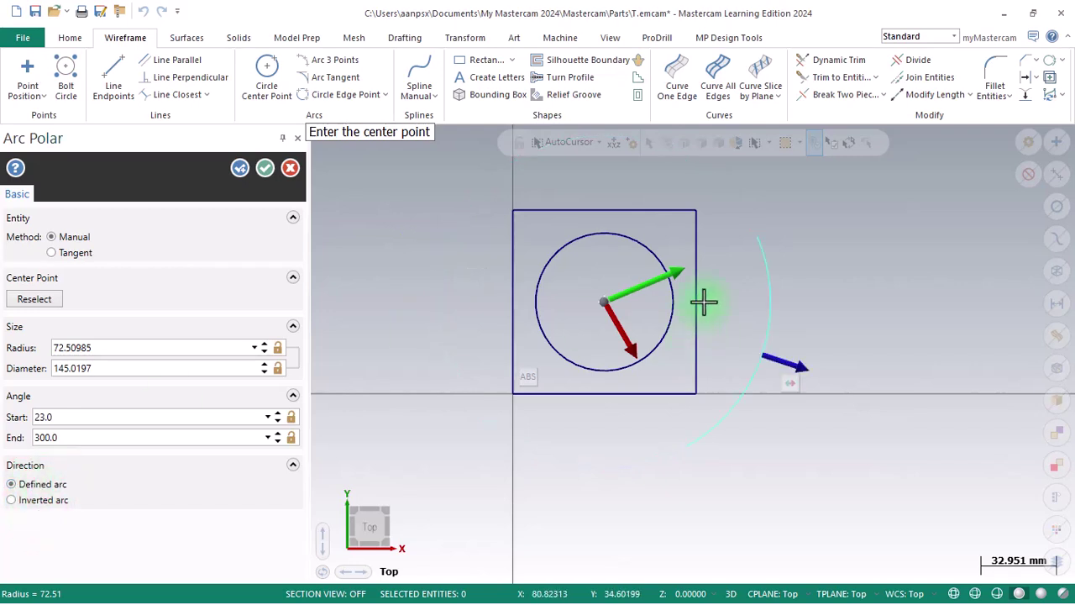
click(52, 485)
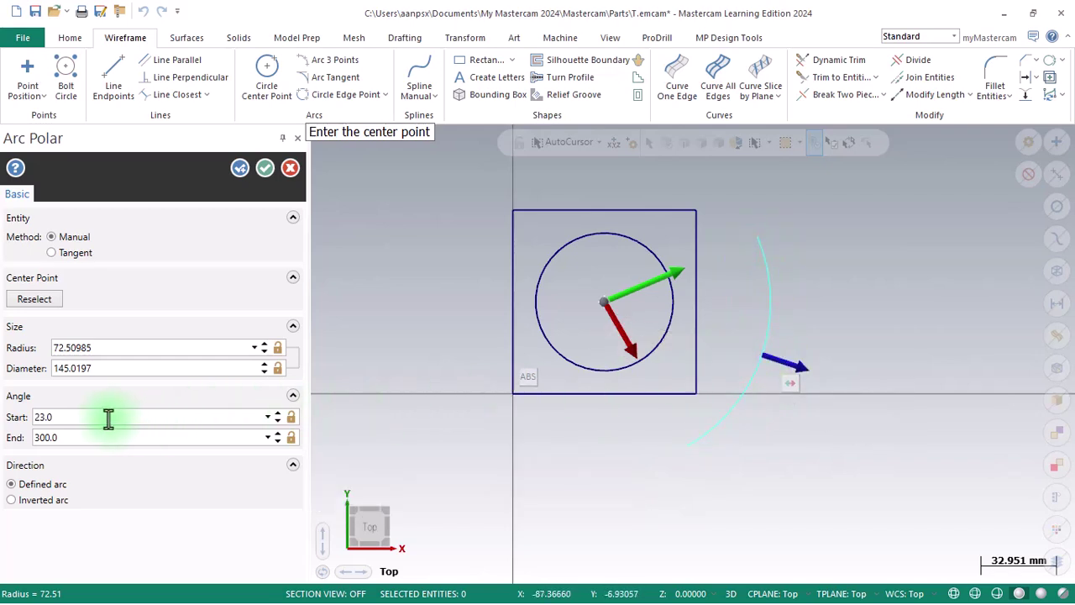
Check the slot arc's radius in the LATIHAN 2 drawing in Foxit, and in Mastercam set the arc's radius to 20 mm and create it.
click(107, 347)
key(alt+Tab)
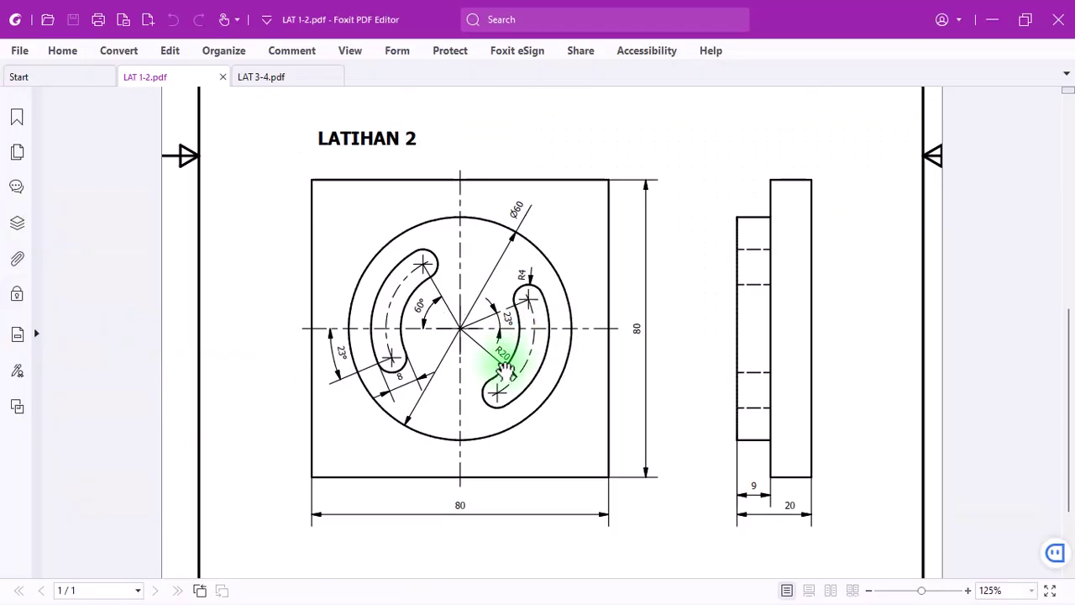
key(alt+Tab)
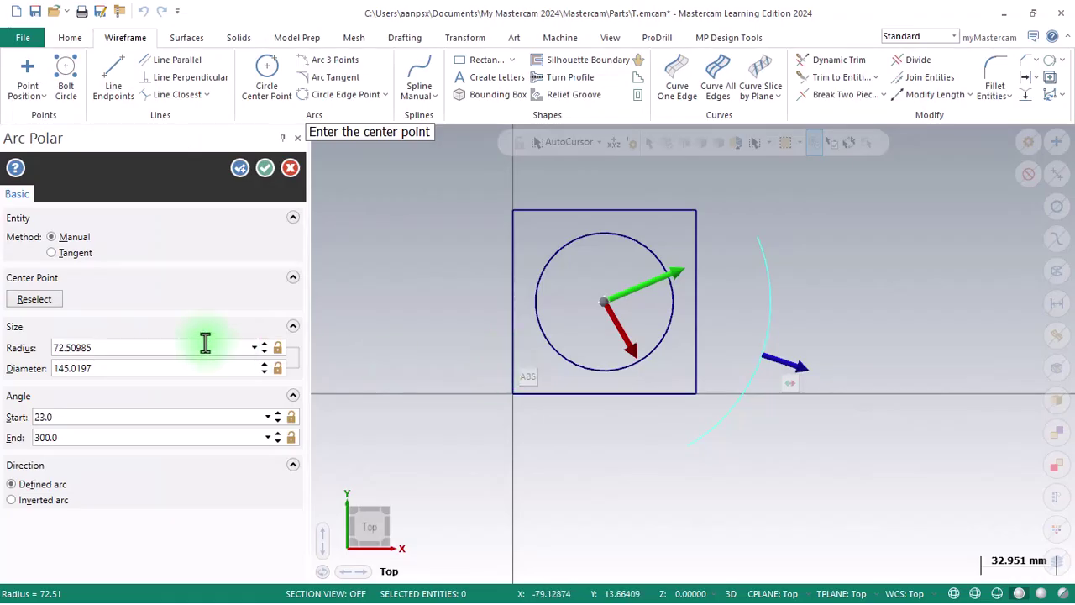
click(122, 345)
text(20)
key(Return)
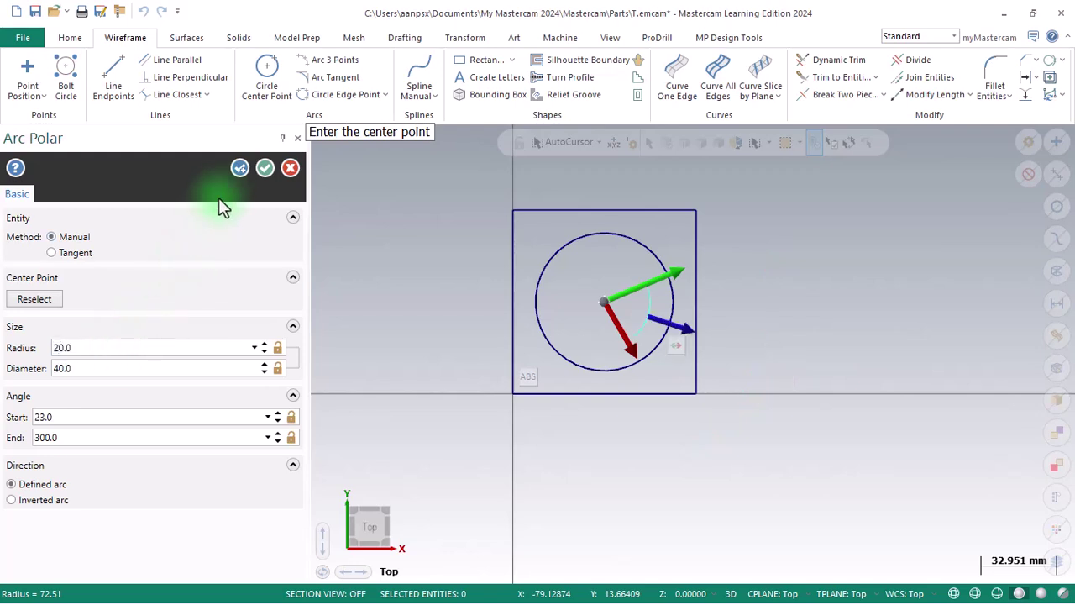
click(238, 169)
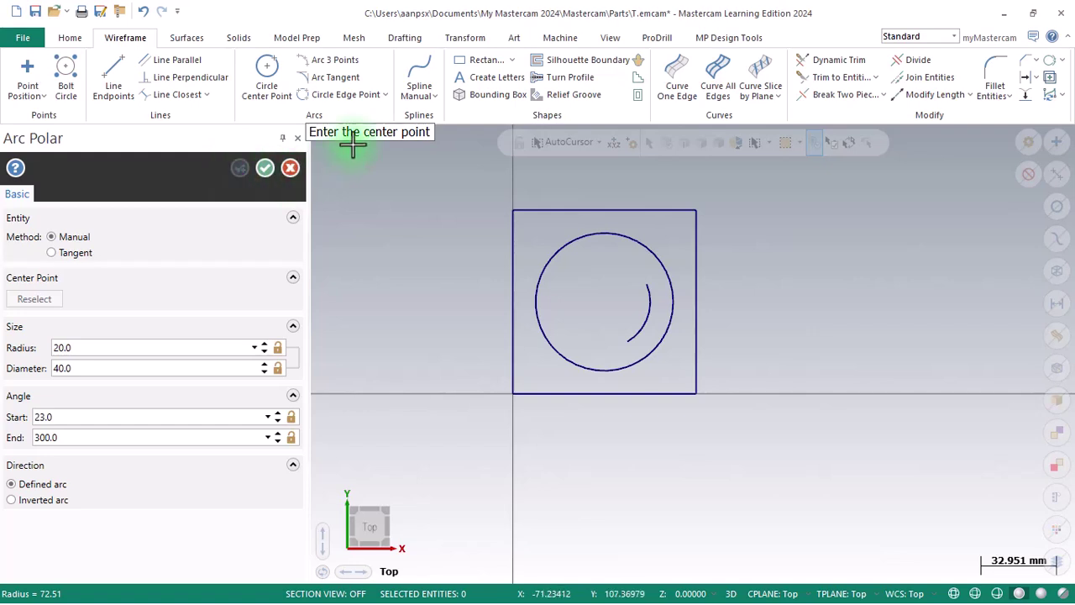
Place a second polar arc at the circle's centre, radius about 65.4 mm, consult the LATIHAN 2 drawing in Foxit, and set its start angle to 120° in Mastercam.
click(605, 305)
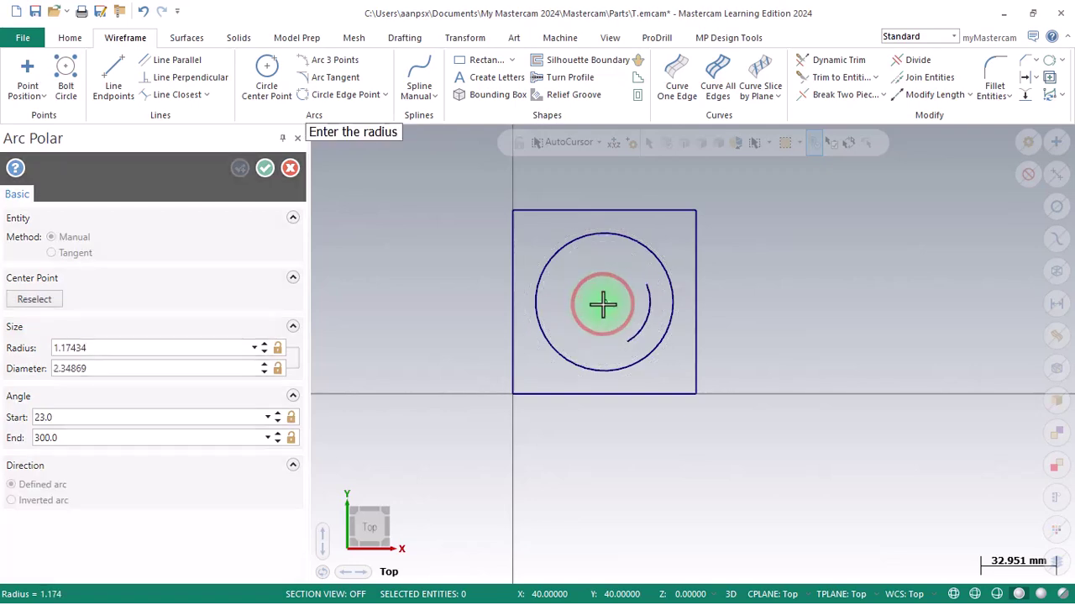
click(496, 198)
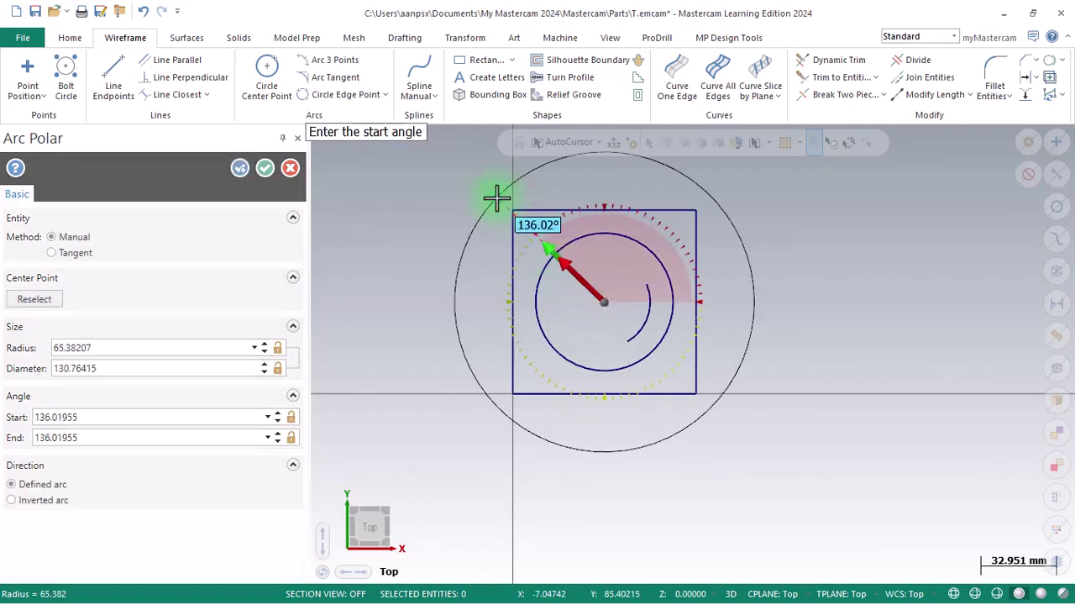
click(608, 601)
scroll(433, 298, up, 3)
scroll(435, 307, down, 3)
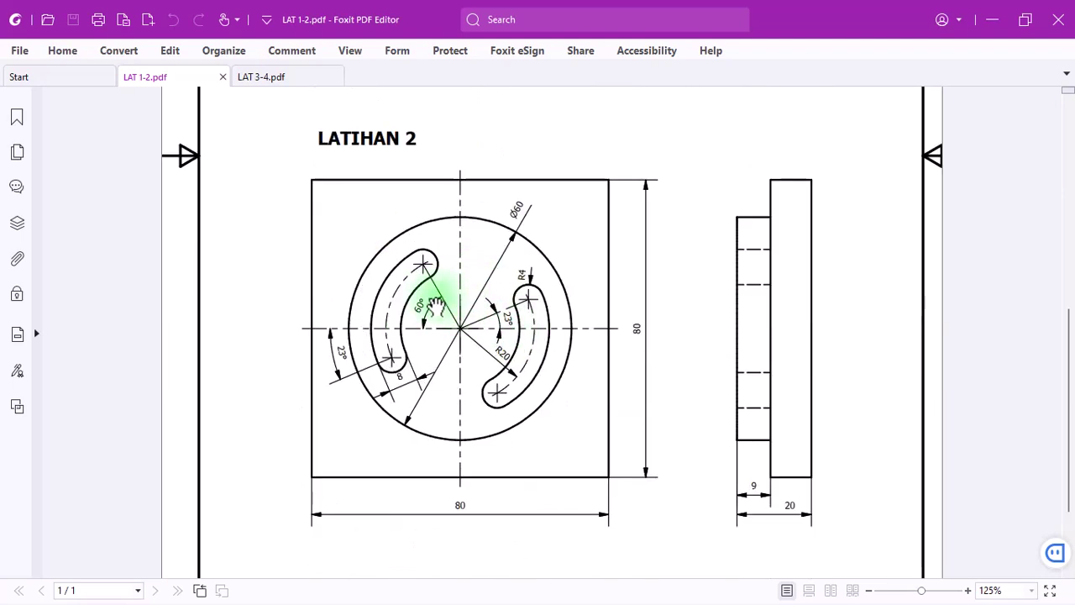
click(451, 292)
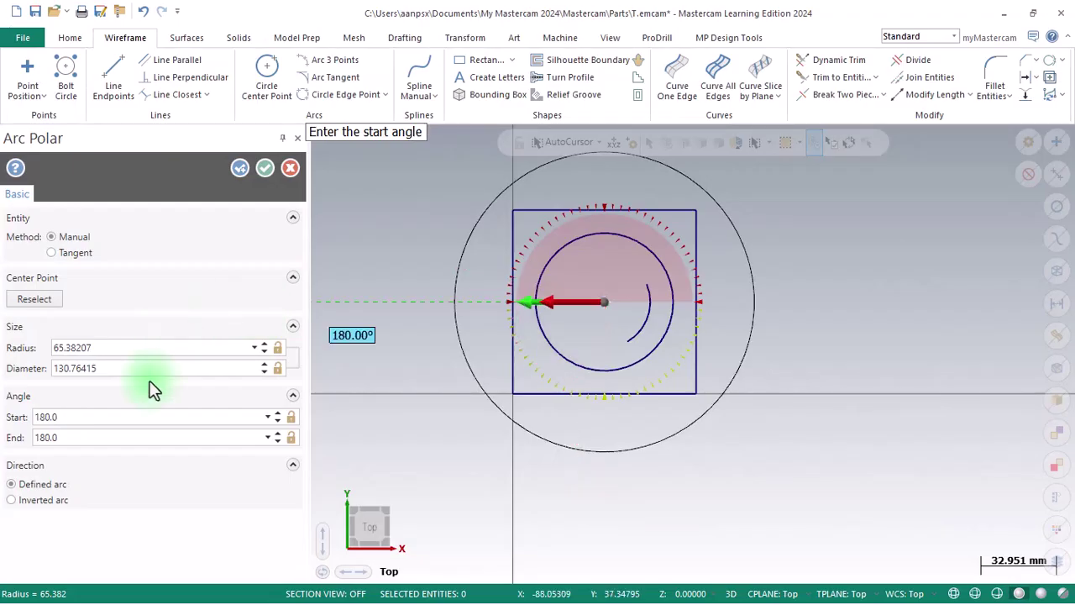
text(120)
key(Return)
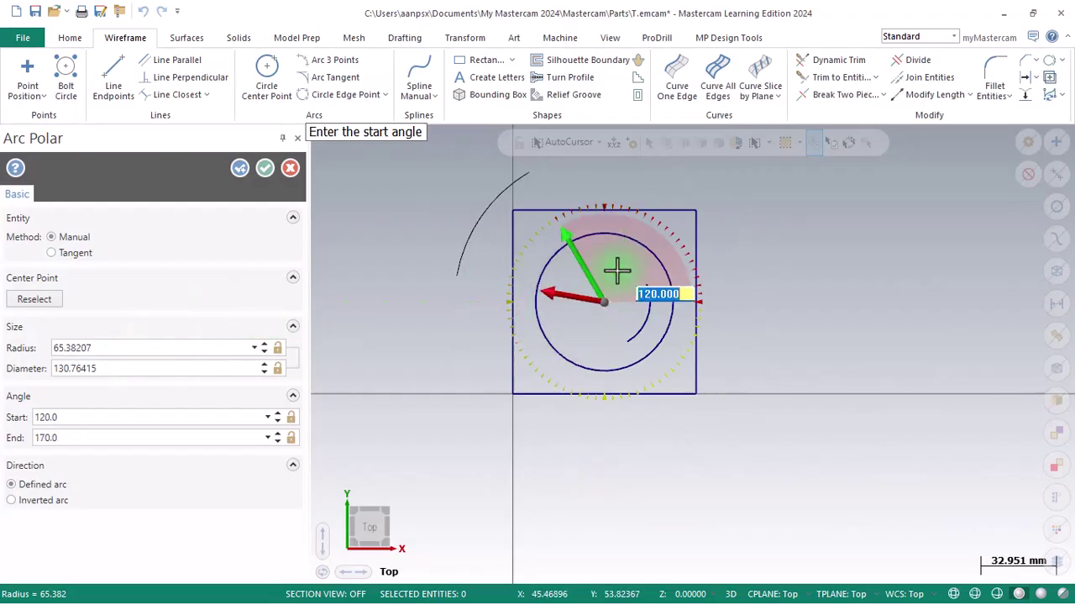
key(Return)
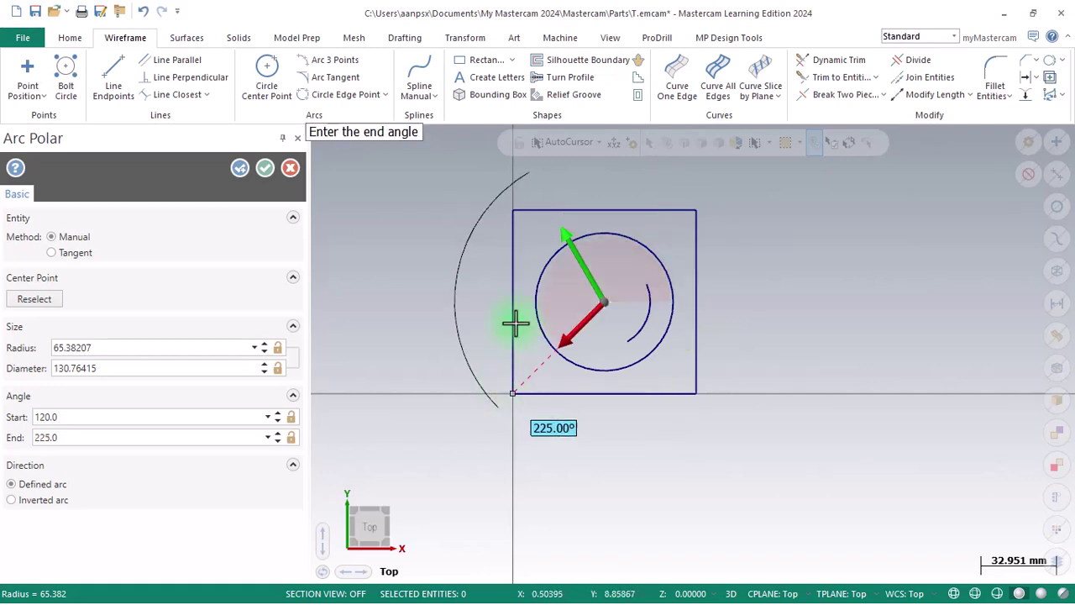
Look up the second slot's lower angle in the Foxit drawing, and in Mastercam set the arc's end angle to 180+23 degrees.
key(alt+Tab)
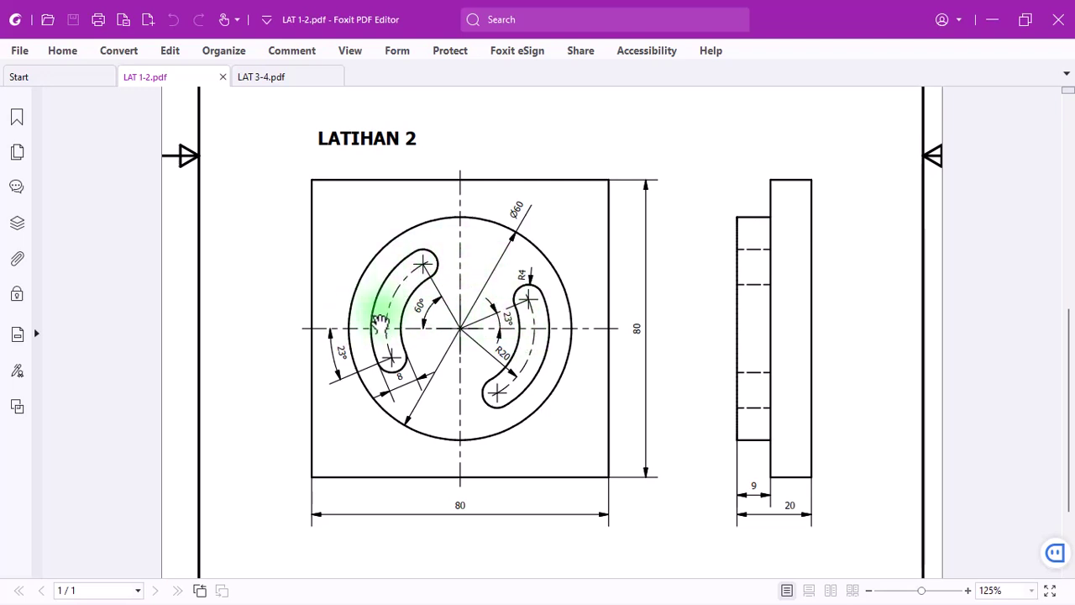
click(343, 372)
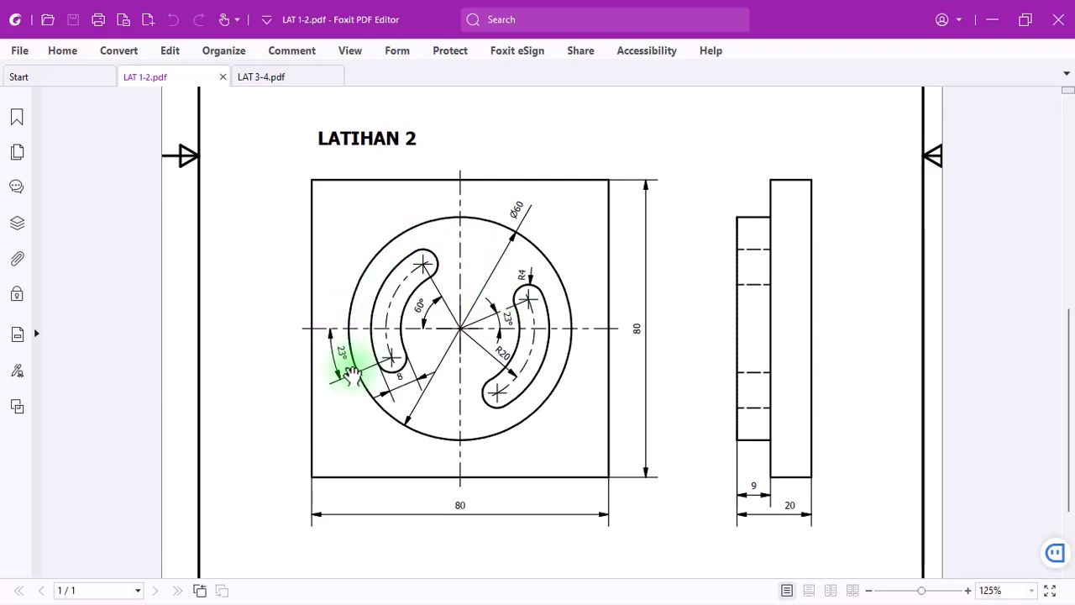
key(alt+Tab)
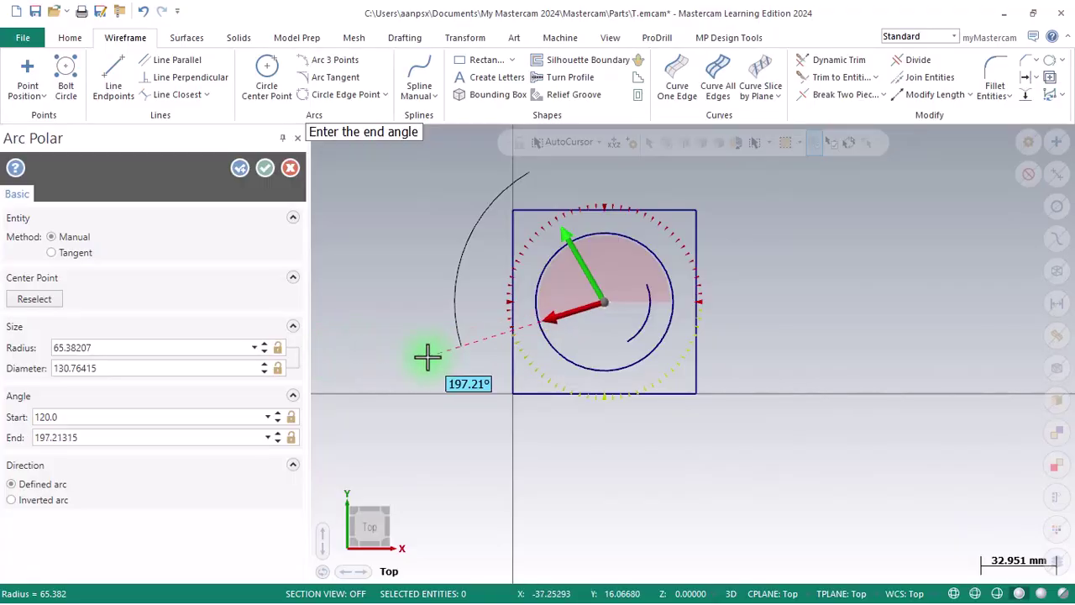
text(18)
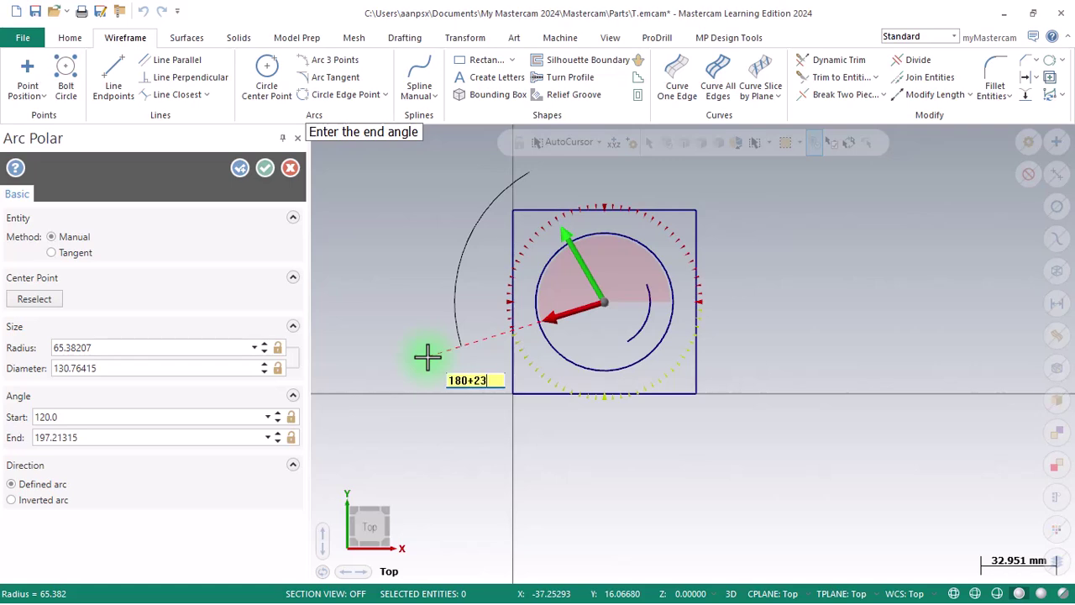
text(0+23)
key(Return)
key(Return)
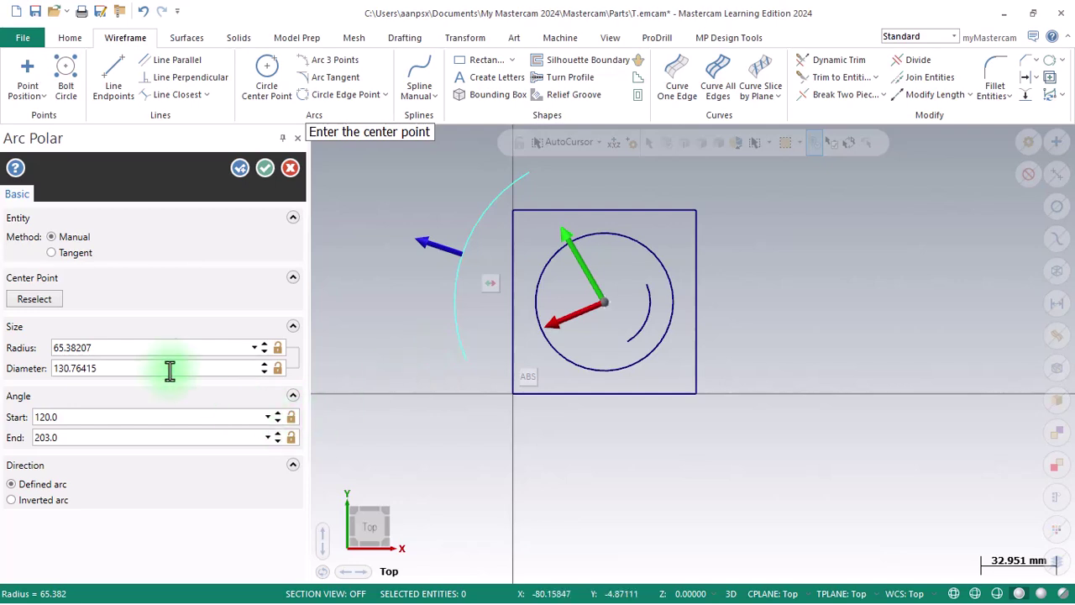
Set the second arc's radius to 20 mm and finish the Arc Polar command.
click(138, 347)
text(20)
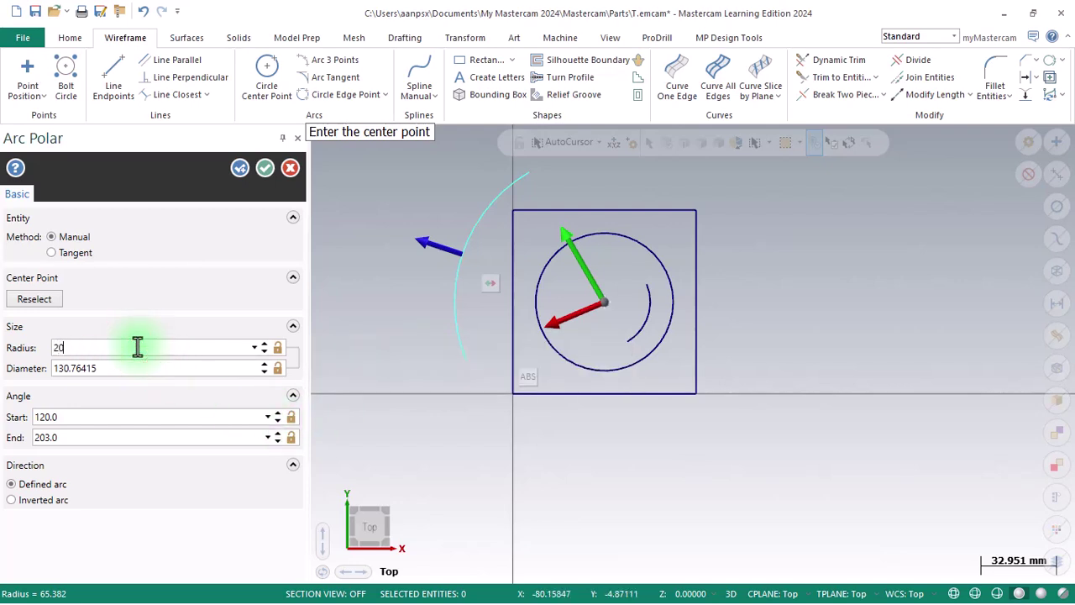
key(Return)
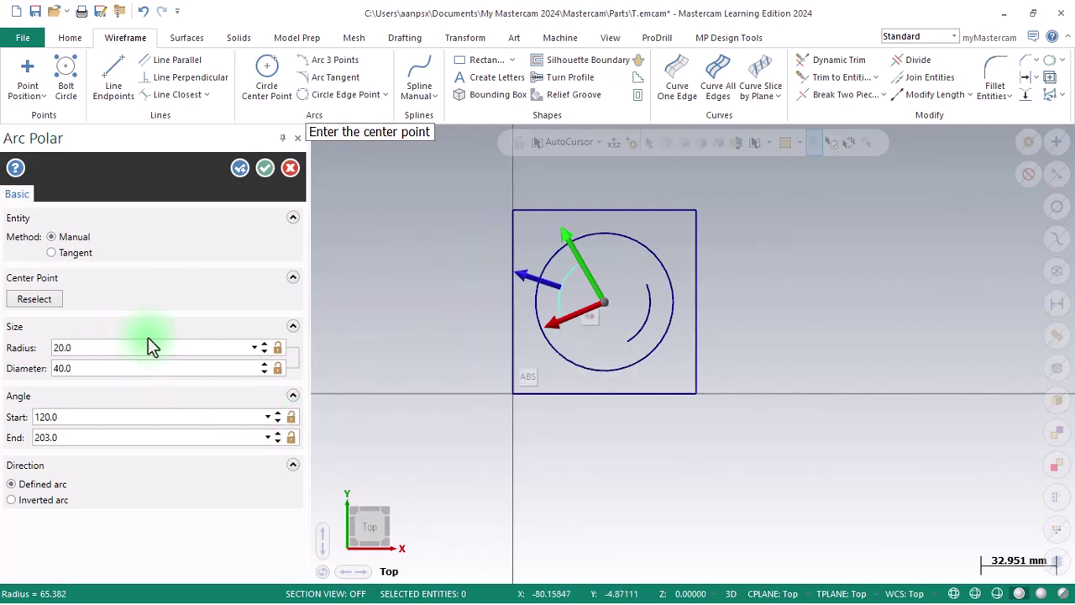
click(267, 169)
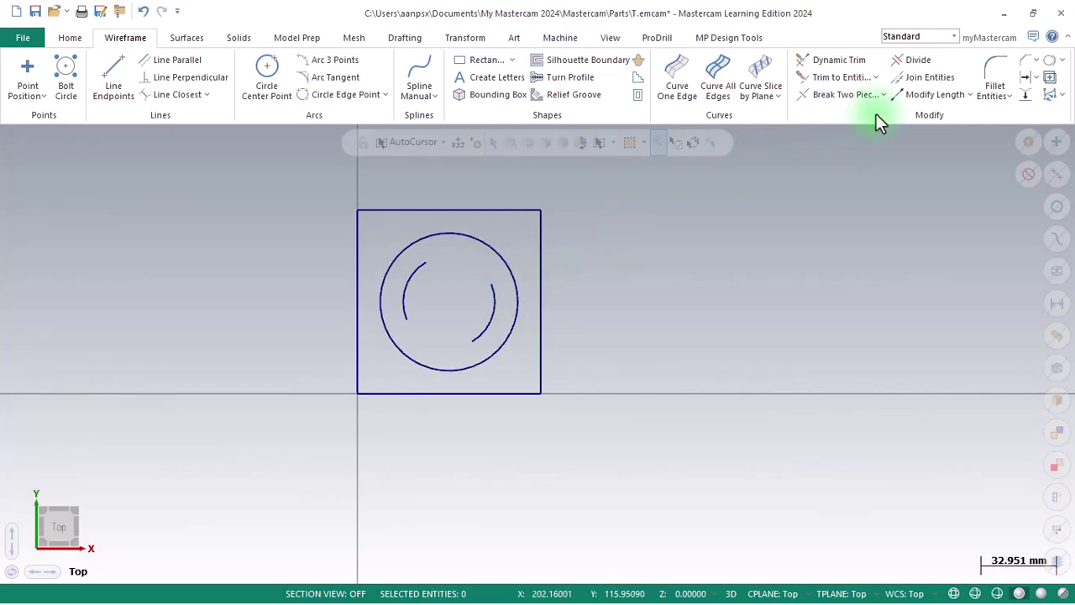
Offset both 20 mm radius arcs into slots with the Slot method, distance 4 mm on both sides.
click(1025, 78)
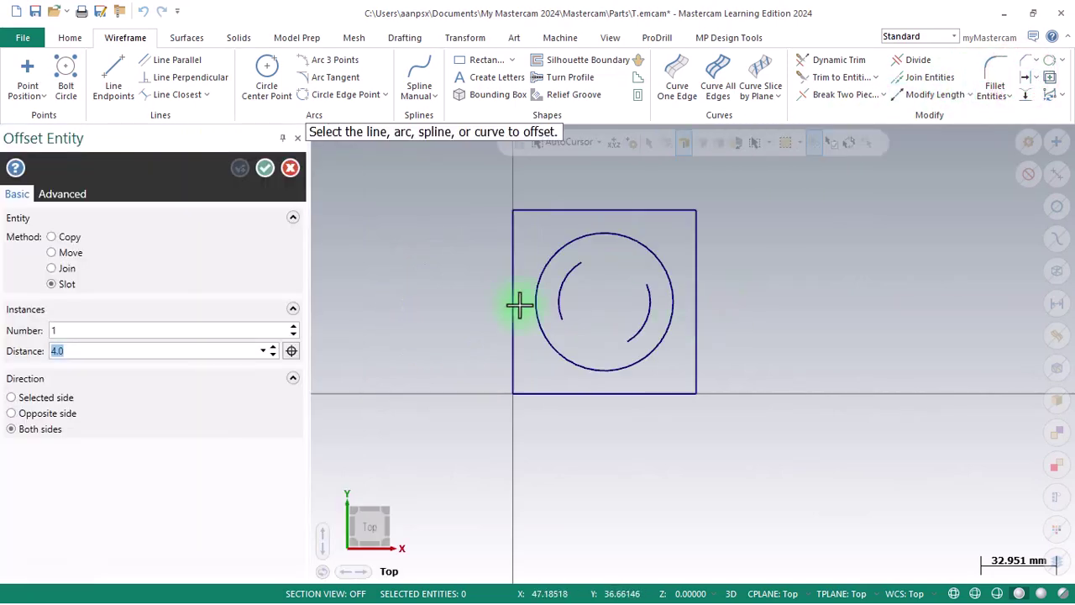
click(57, 284)
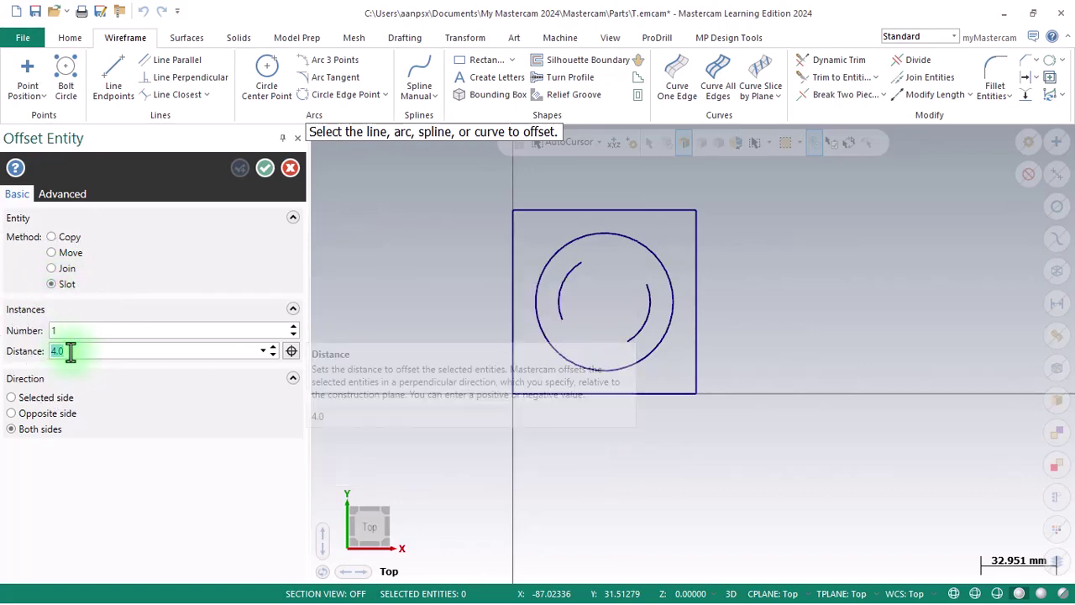
click(46, 429)
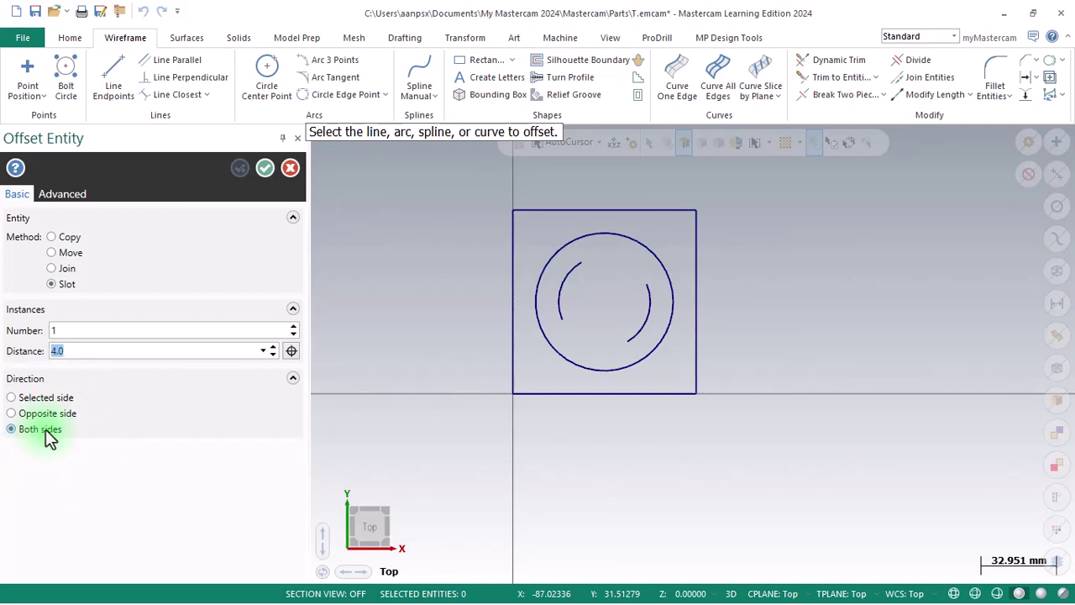
click(561, 298)
click(642, 312)
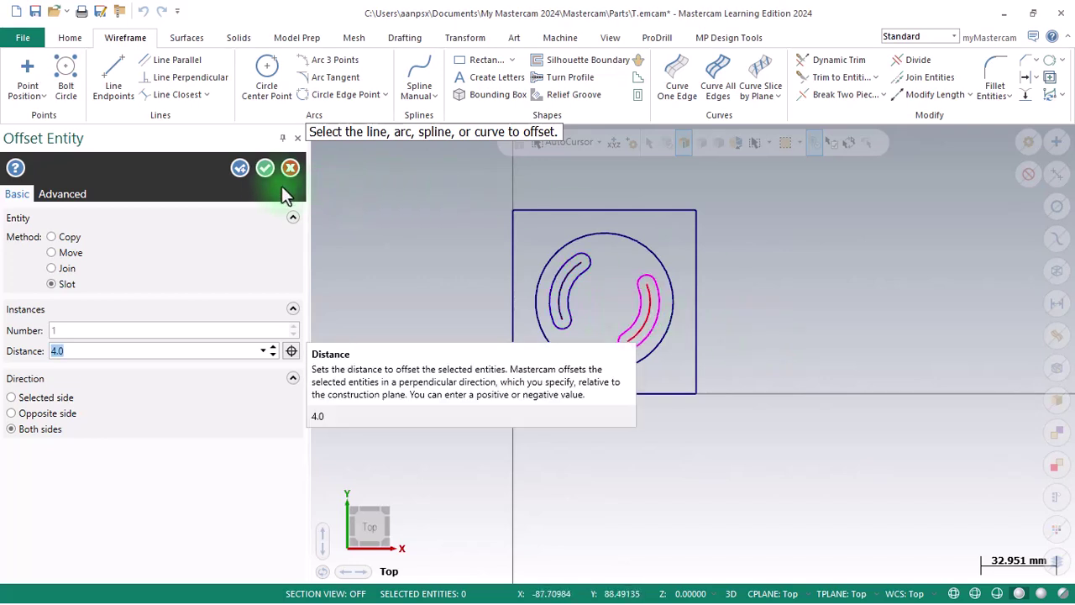
click(264, 168)
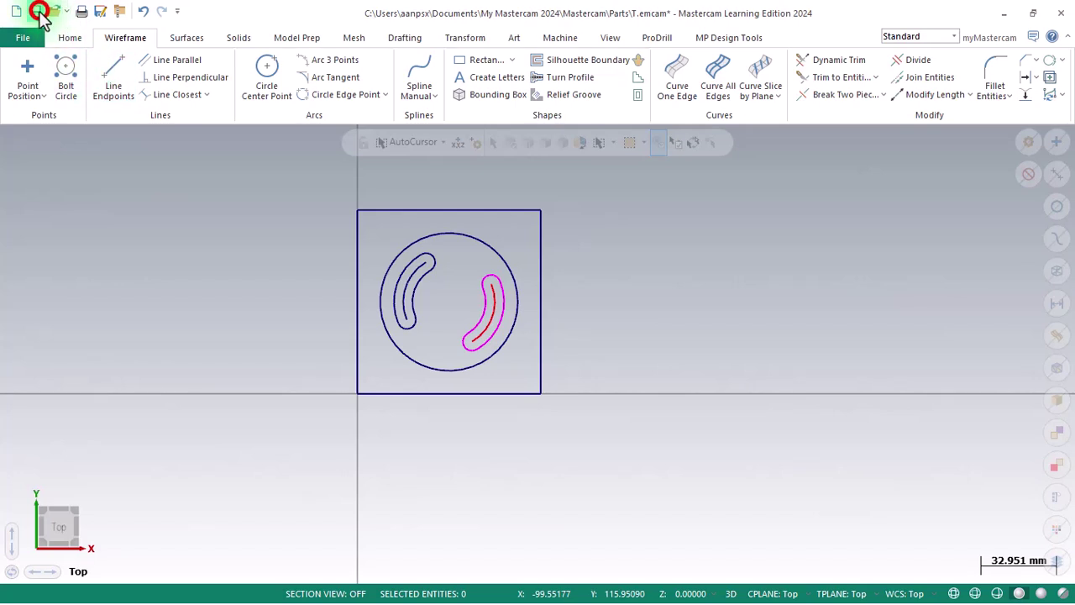
Save the part in the Parts folder under the file name lat 2.
text(last)
key(BackSpace)
key(BackSpace)
text(t 2)
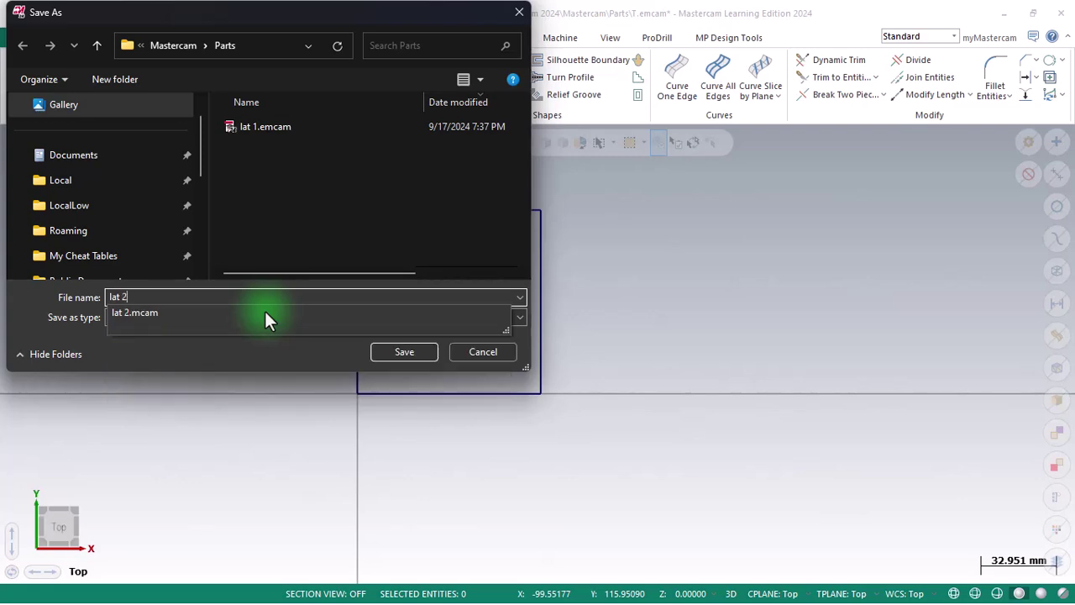
click(393, 353)
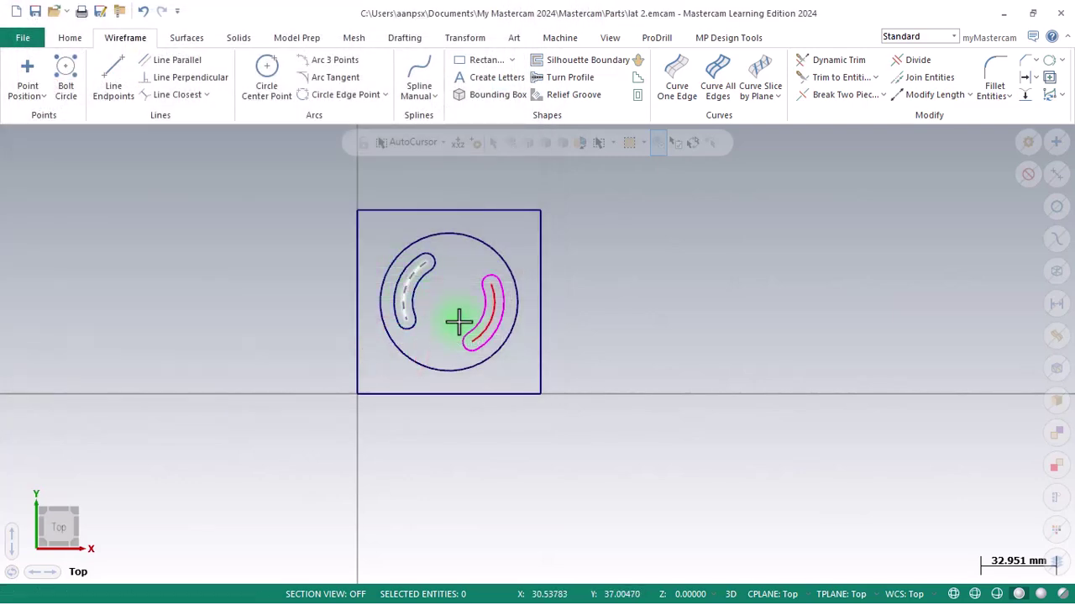